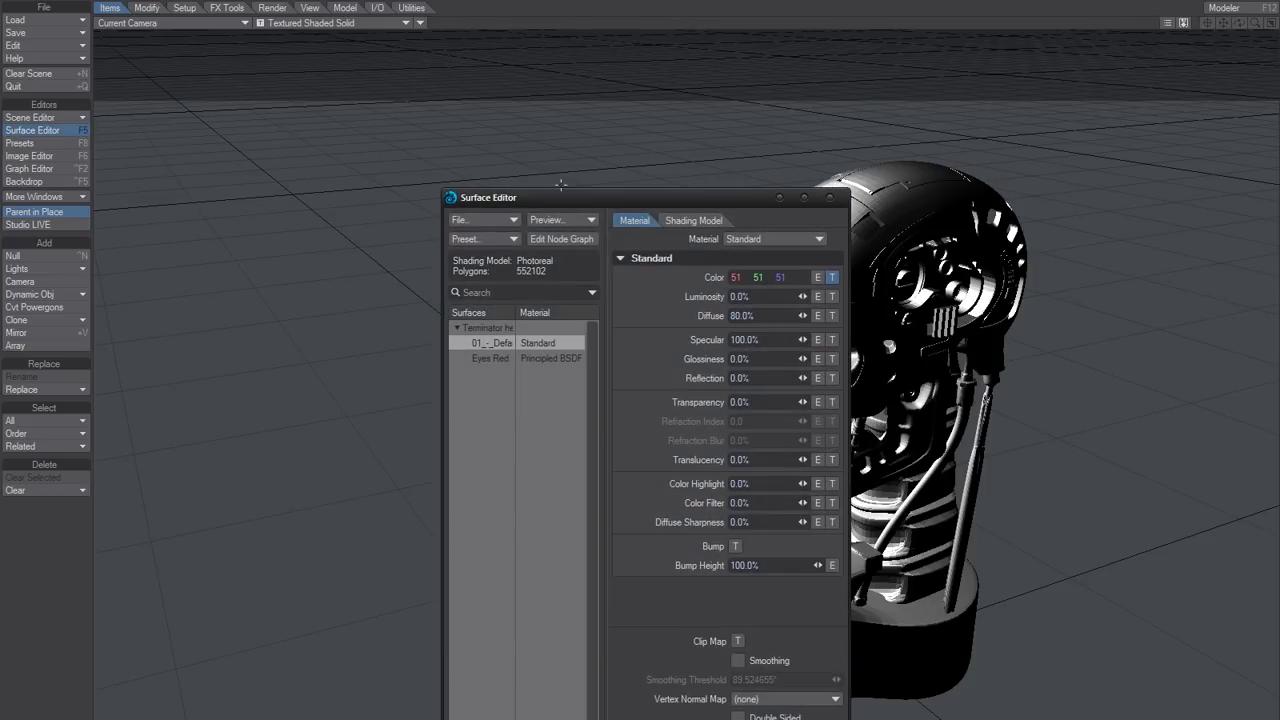
- Turn on Smoothing for both the 01_-_Defa and Eyes Red surfaces and close the Surface Editor
{"action": "left_click_drag", "start_coordinate": [586, 196], "coordinate": [308, 91]}
{"action": "left_click", "coordinate": [264, 255], "text": "shift"}
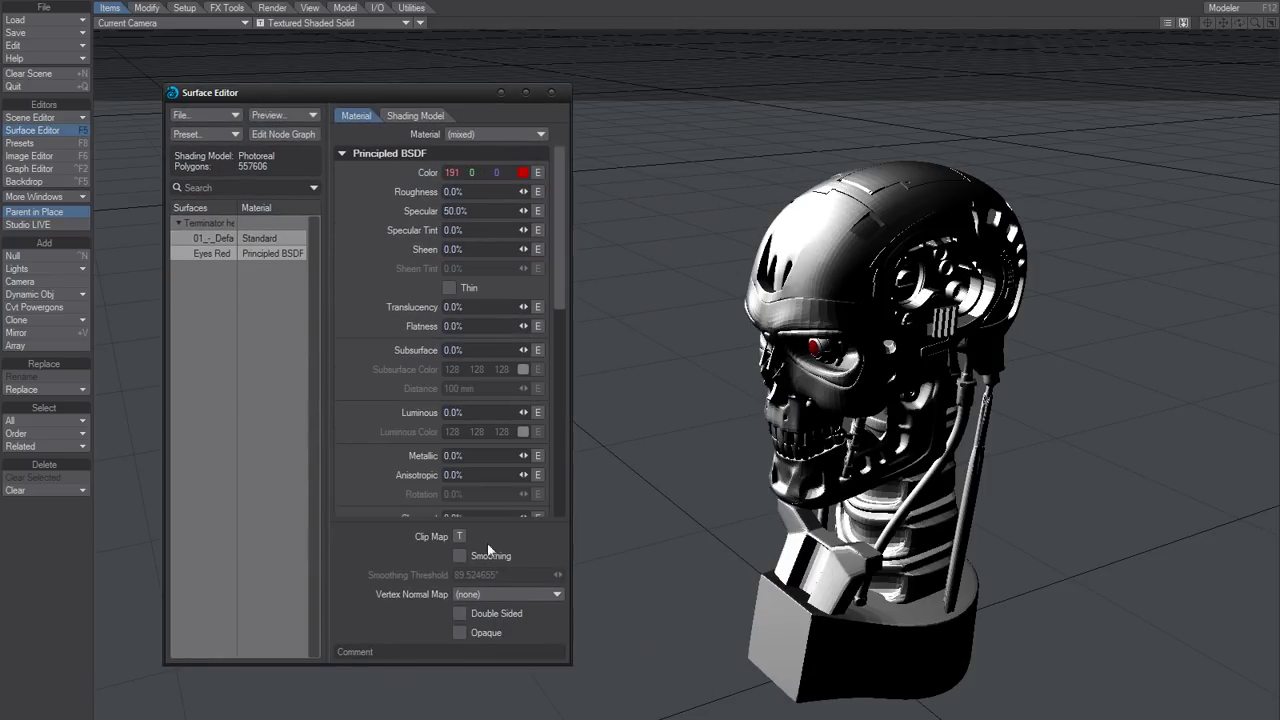
{"action": "left_click", "coordinate": [460, 556]}
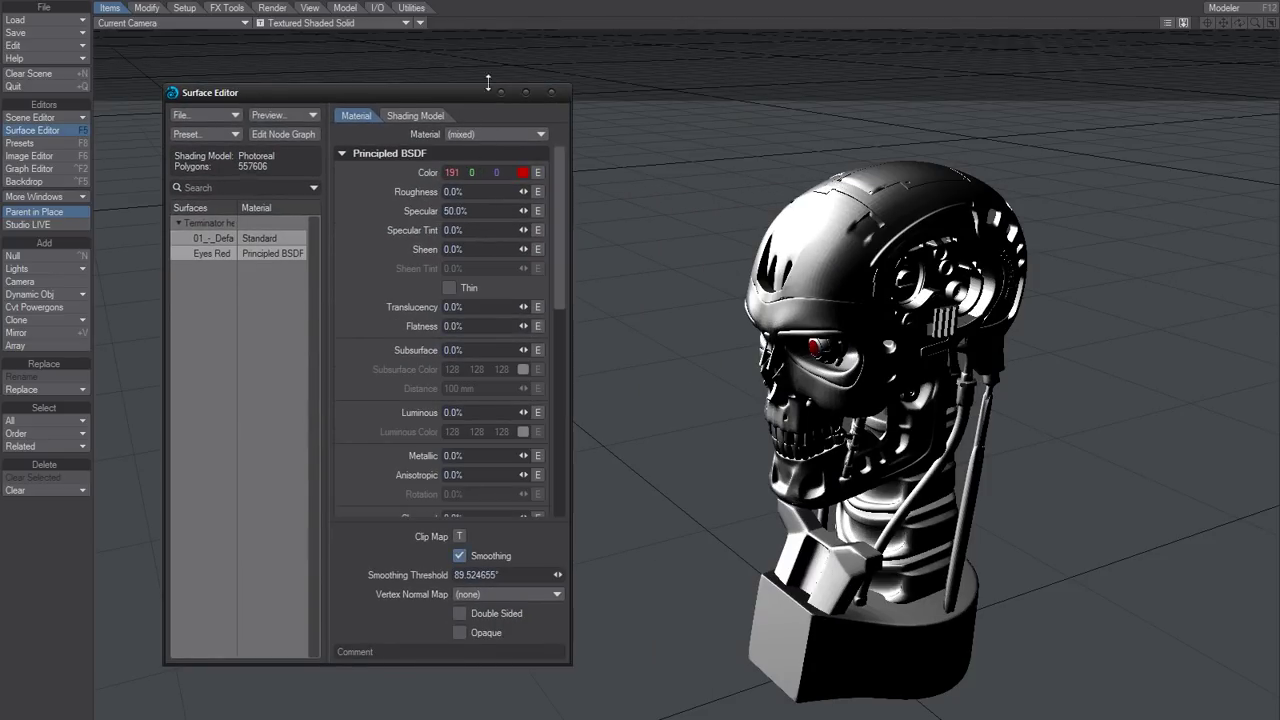
{"action": "left_click", "coordinate": [552, 92]}
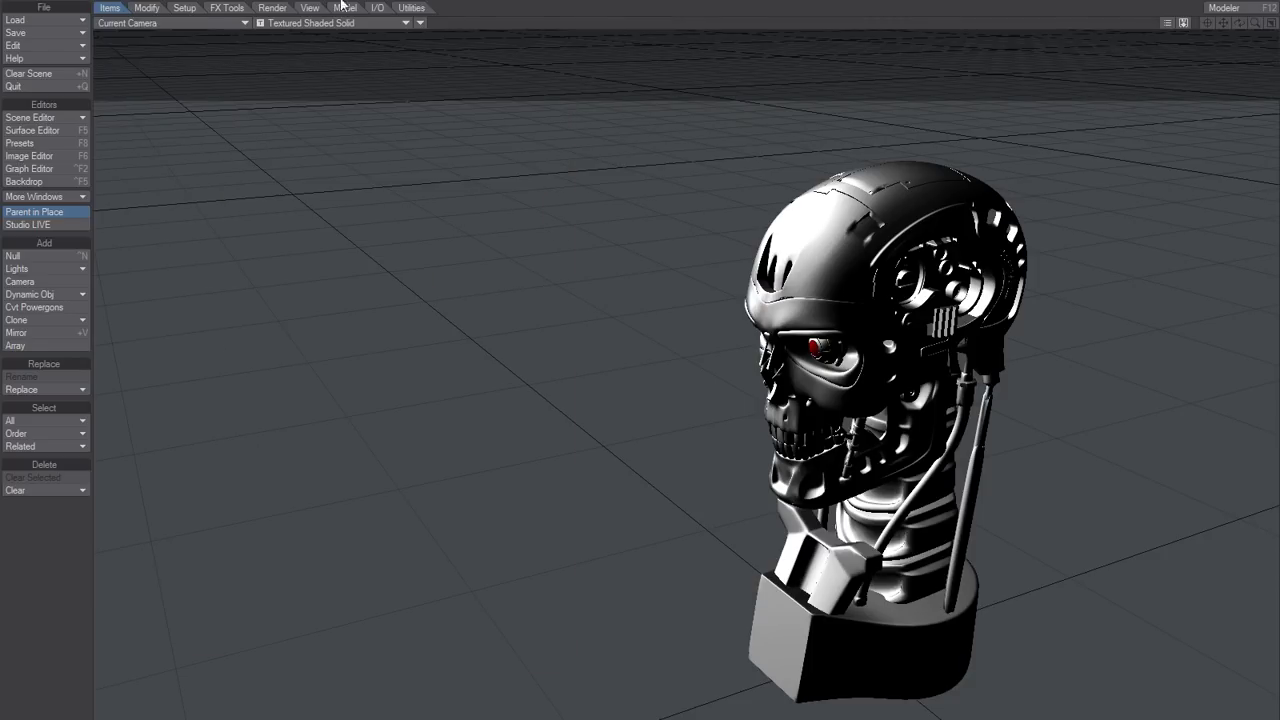
- Open the render properties and check the noise filtering setting of the Final_Render buffer
{"action": "left_click", "coordinate": [272, 8]}
{"action": "left_click", "coordinate": [57, 262]}
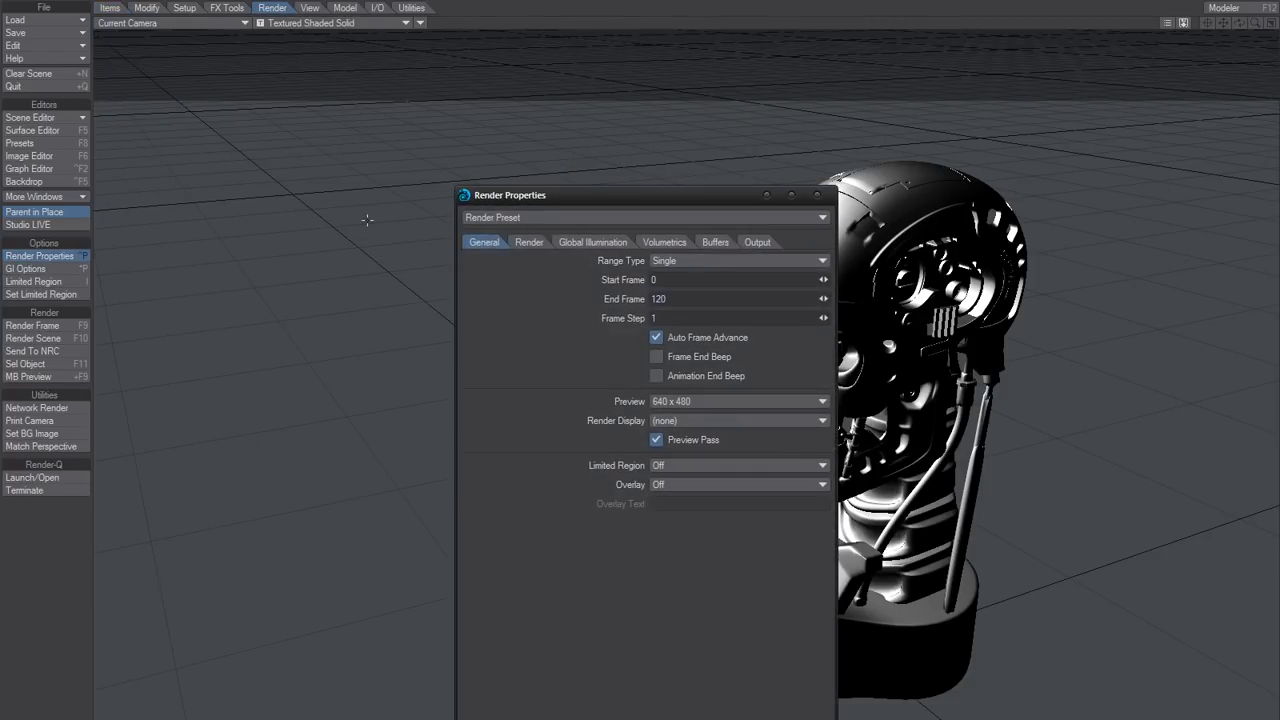
{"action": "left_click_drag", "start_coordinate": [589, 187], "coordinate": [348, 119]}
{"action": "left_click", "coordinate": [288, 165]}
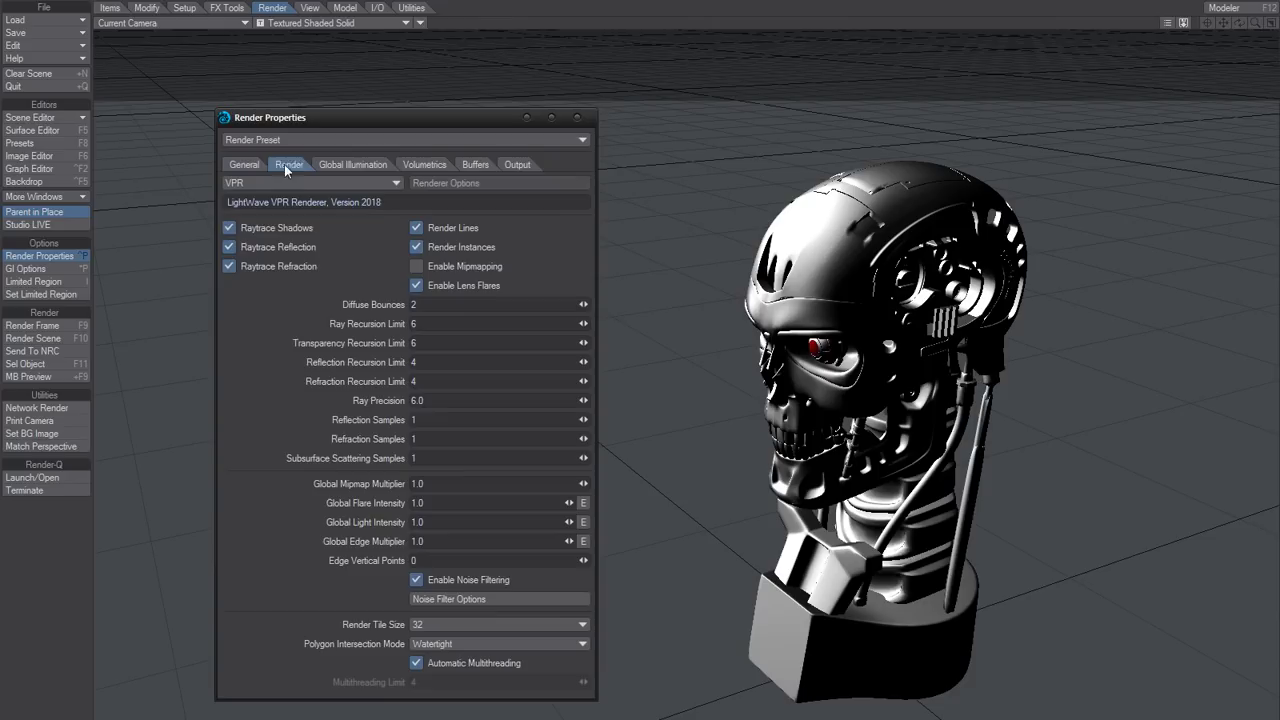
{"action": "left_click", "coordinate": [476, 165]}
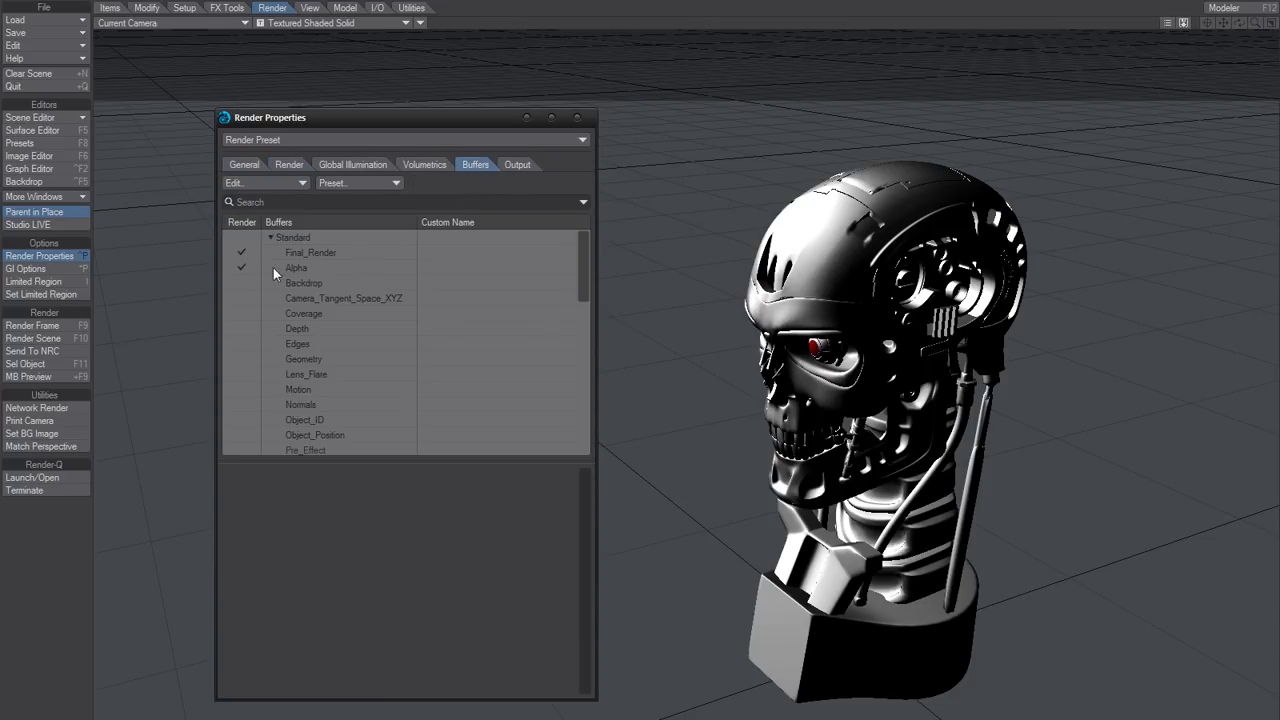
{"action": "left_click", "coordinate": [318, 254]}
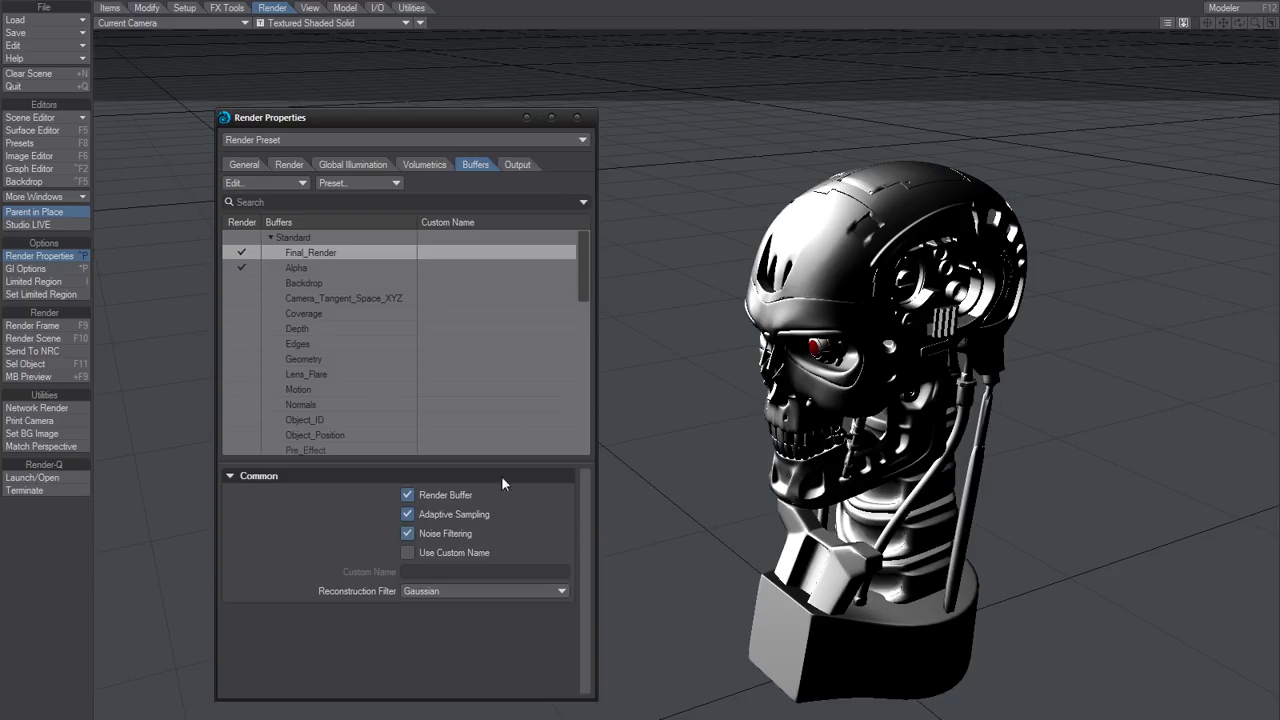
- Return to the main renderer settings and open the Noise Filter Options
{"action": "left_click", "coordinate": [289, 165]}
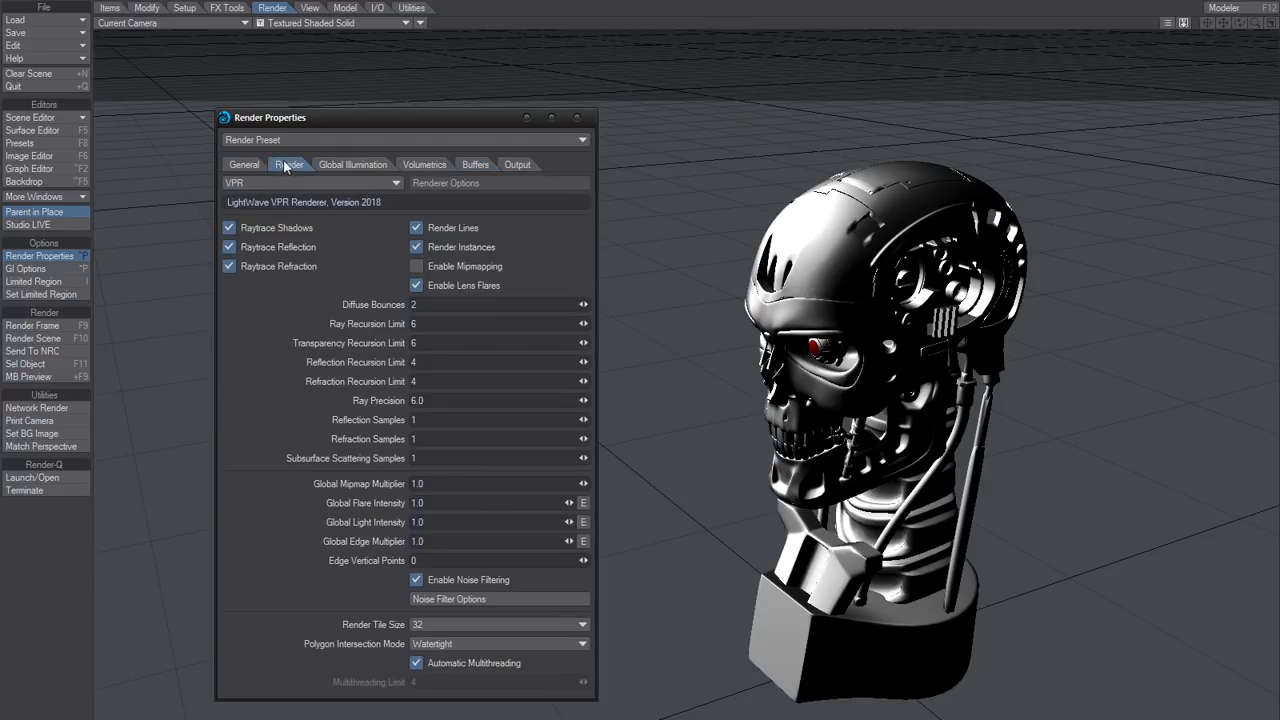
{"action": "left_click_drag", "start_coordinate": [478, 121], "coordinate": [402, 56]}
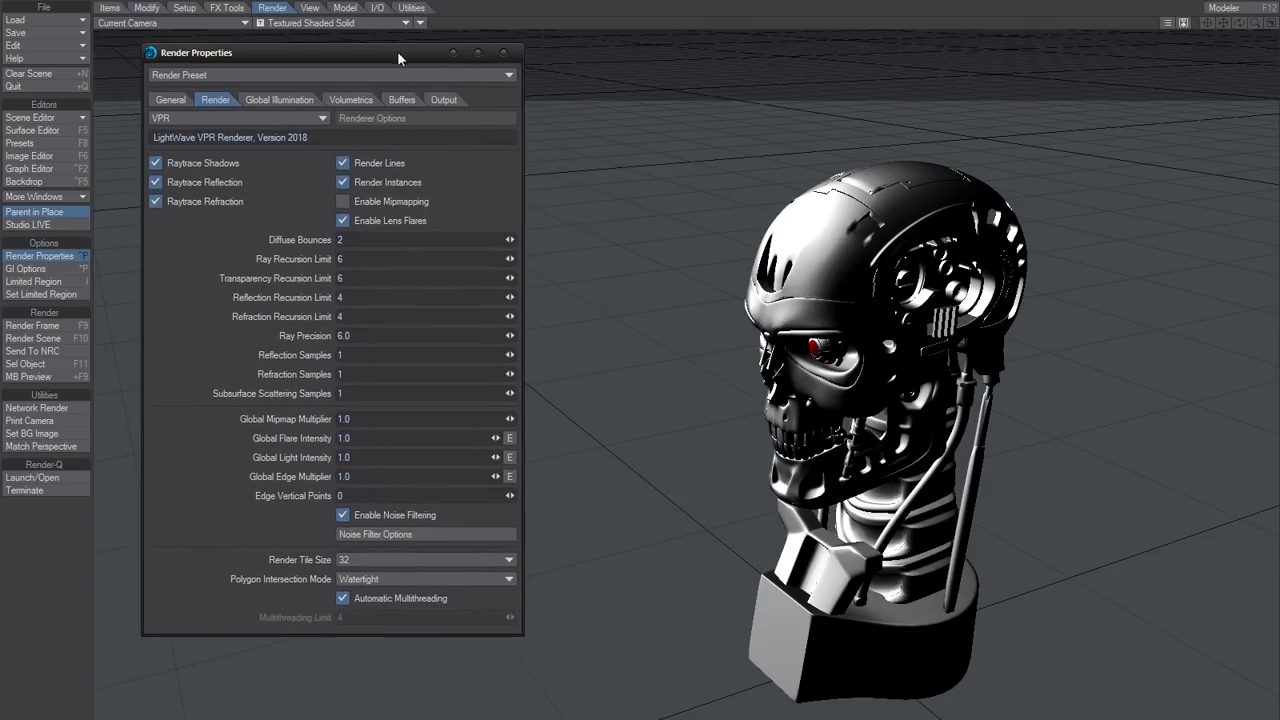
{"action": "left_click", "coordinate": [397, 531]}
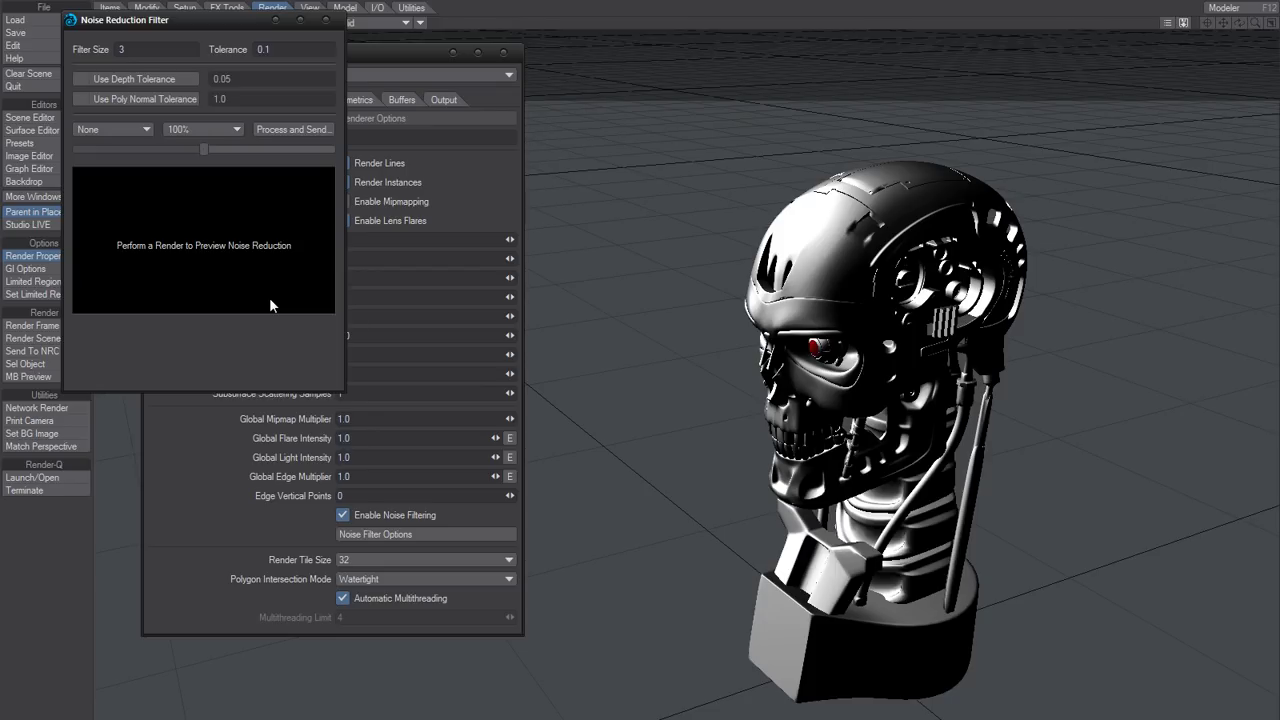
- Render the current frame with the Image Viewer turned on as the render display, and dismiss the finished render status
{"action": "key", "text": "F9"}
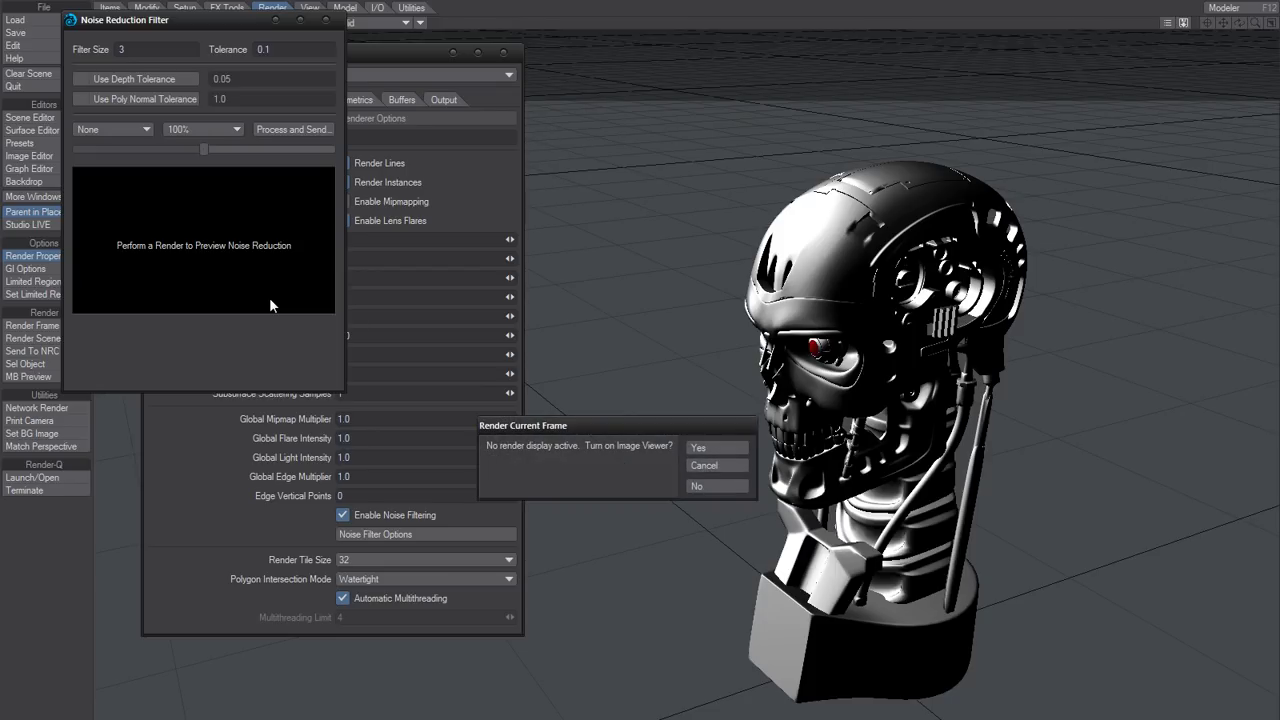
{"action": "left_click", "coordinate": [717, 448]}
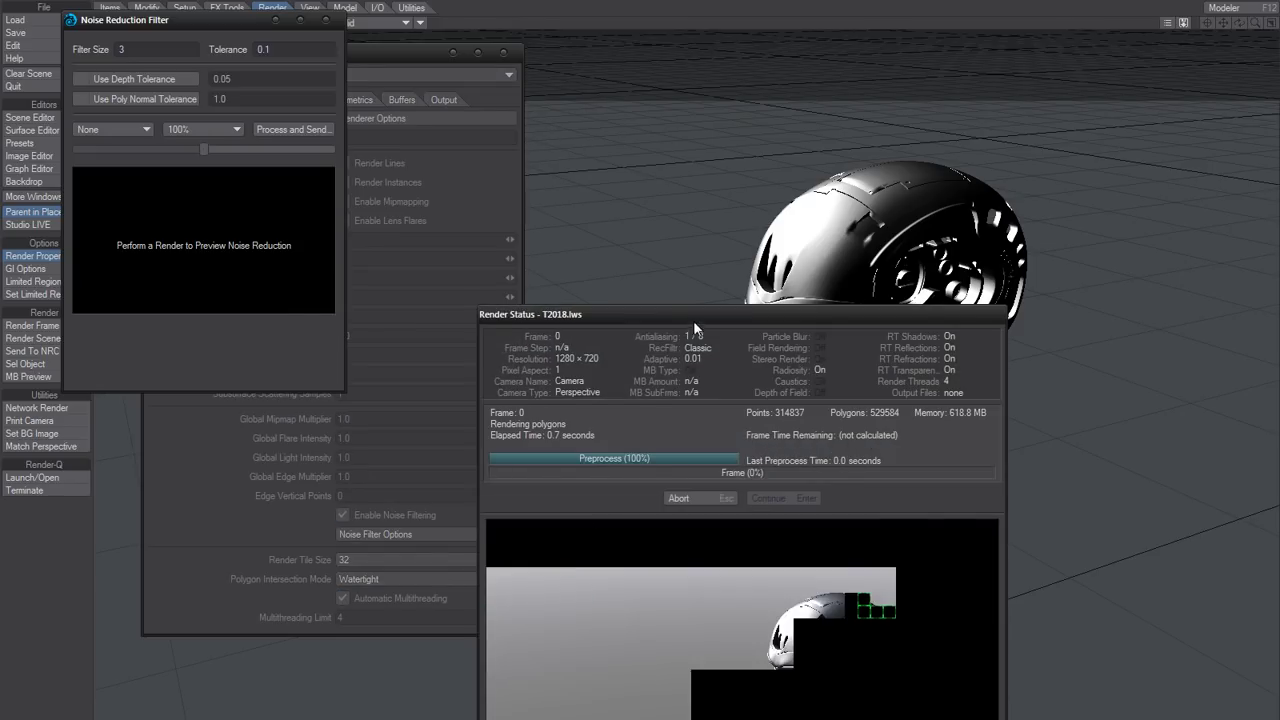
{"action": "left_click_drag", "start_coordinate": [693, 320], "coordinate": [628, 93]}
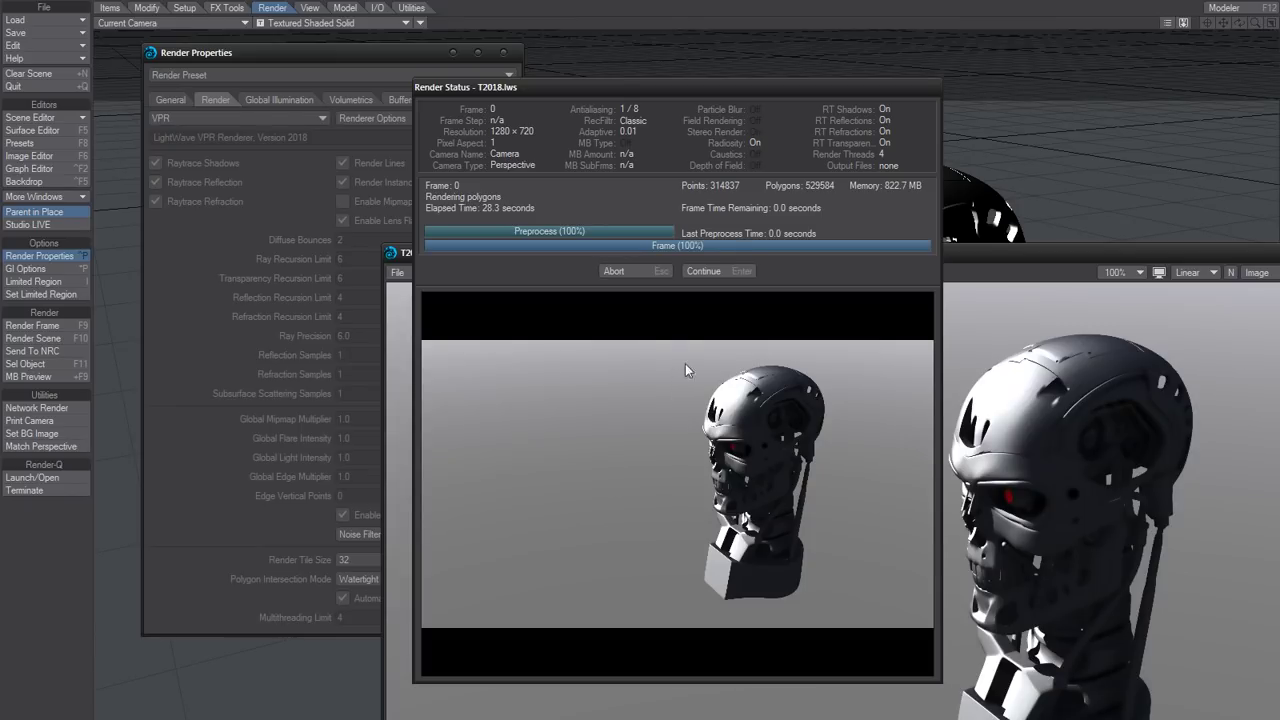
{"action": "left_click", "coordinate": [614, 271]}
- Inspect the rendered skull's face and jaw in the Image Viewer at 300% zoom
{"action": "left_click_drag", "start_coordinate": [956, 262], "coordinate": [560, 72]}
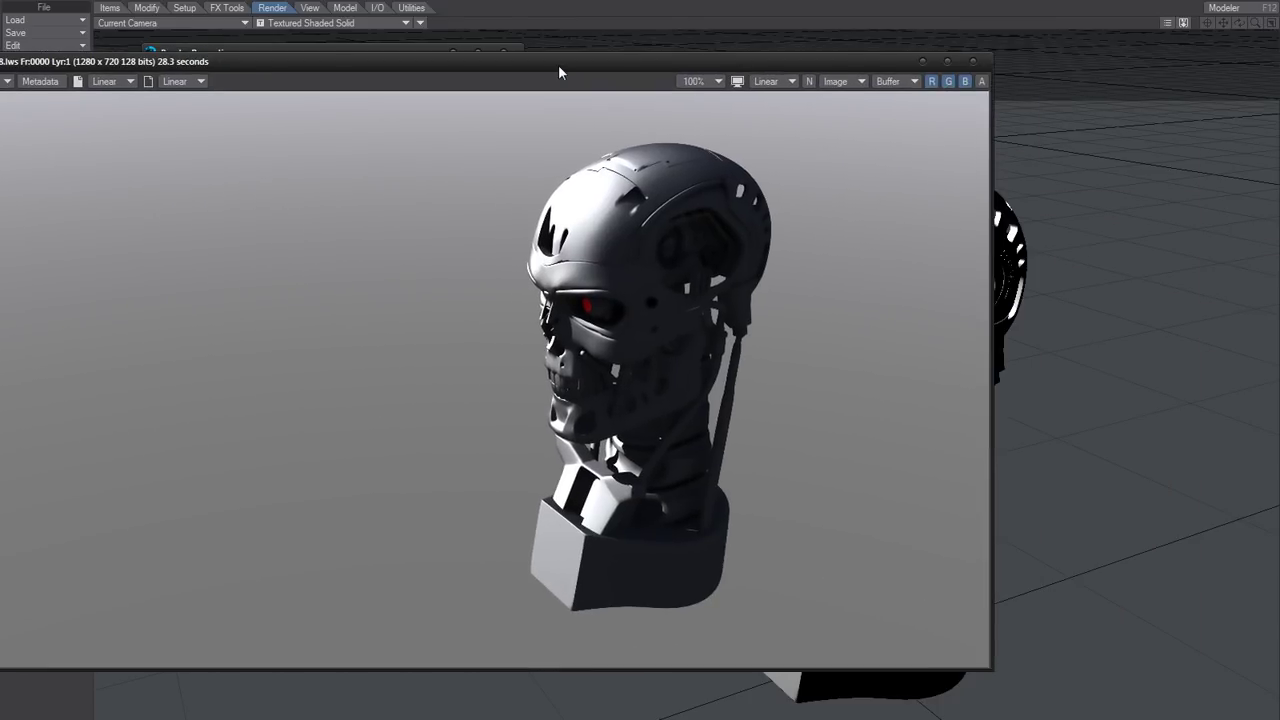
{"action": "left_click", "coordinate": [700, 81]}
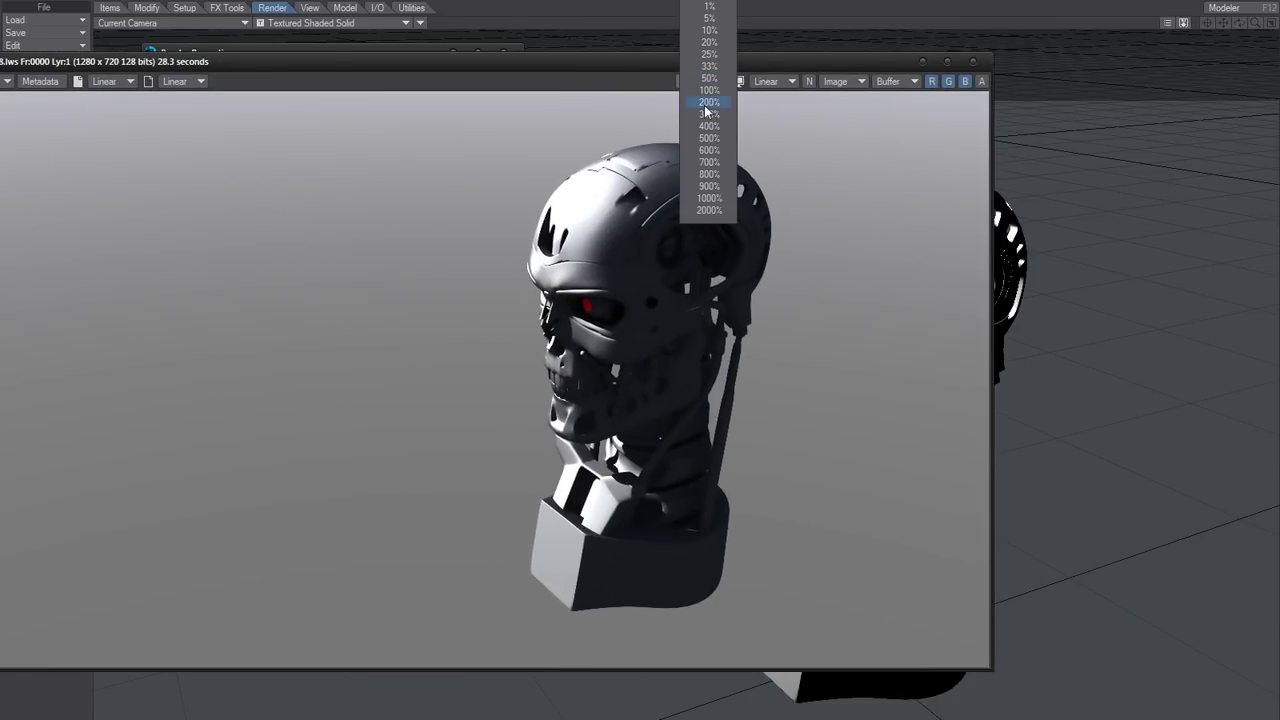
{"action": "left_click", "coordinate": [708, 114]}
{"action": "left_click_drag", "start_coordinate": [861, 457], "coordinate": [547, 409]}
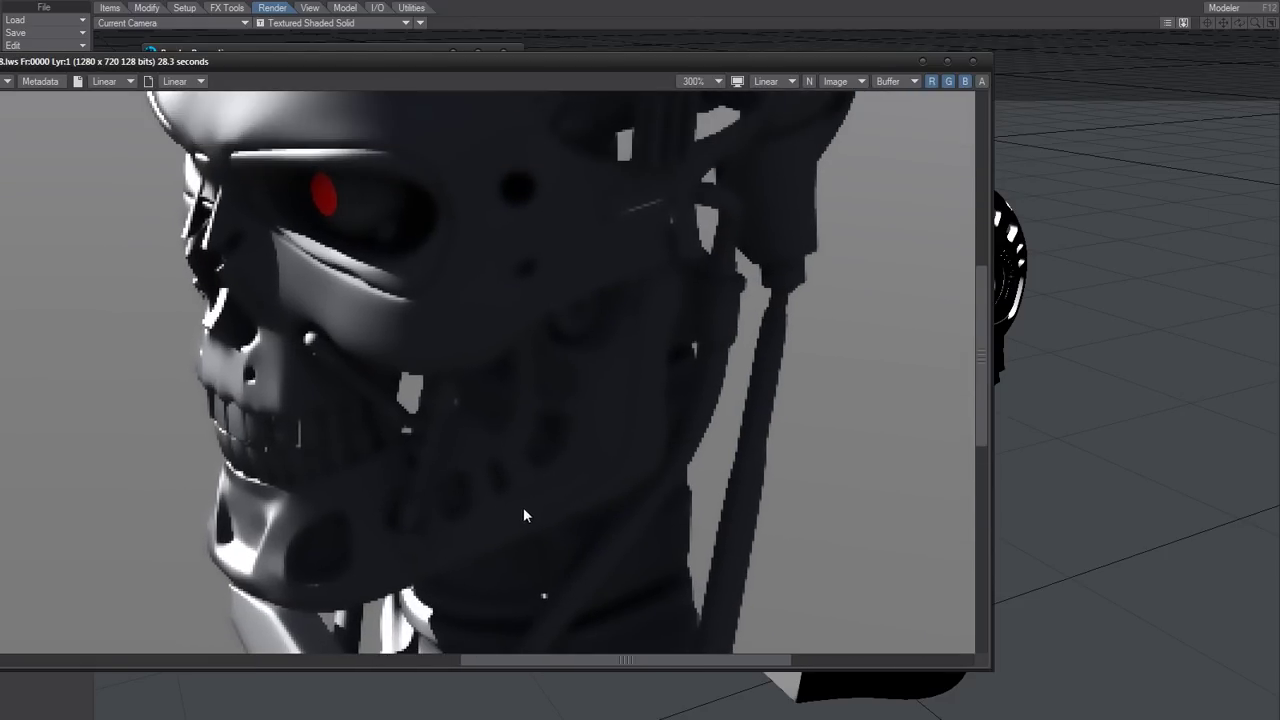
{"action": "left_click_drag", "start_coordinate": [597, 76], "coordinate": [722, 100]}
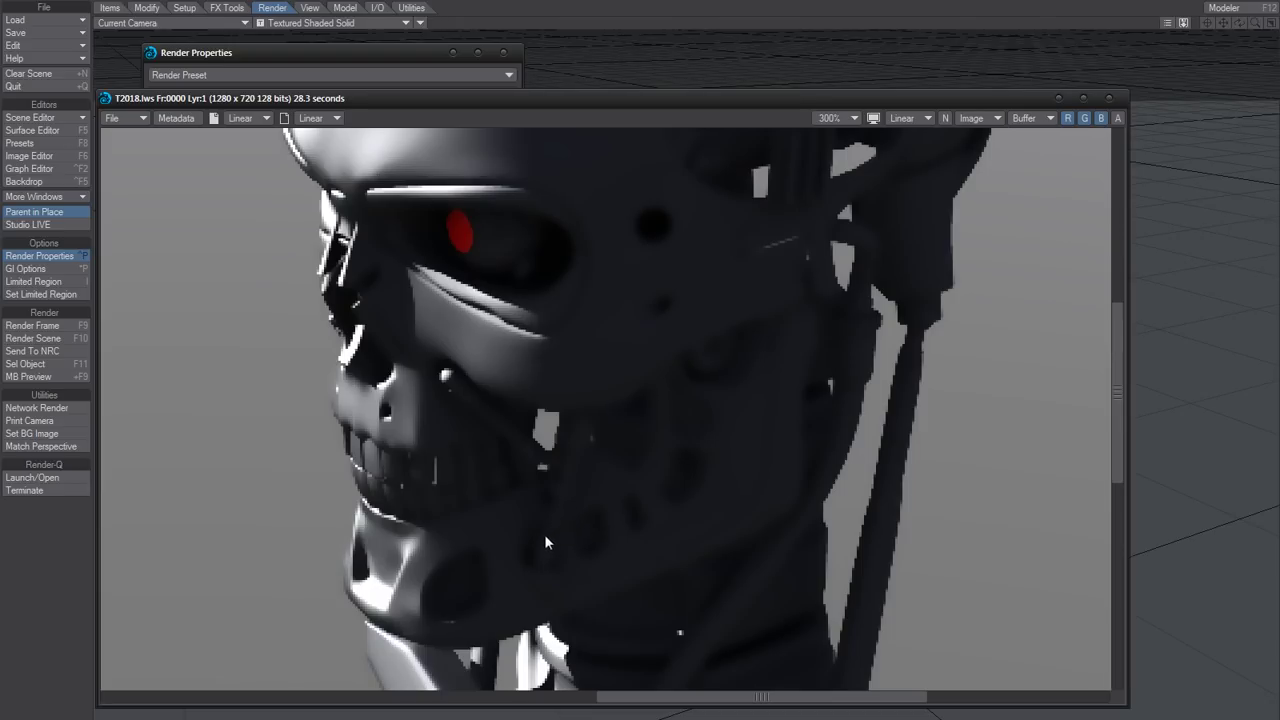
- Review the Final_Render buffer options and the renderer settings again, and bring the rendered image back to the front
{"action": "left_click", "coordinate": [382, 55]}
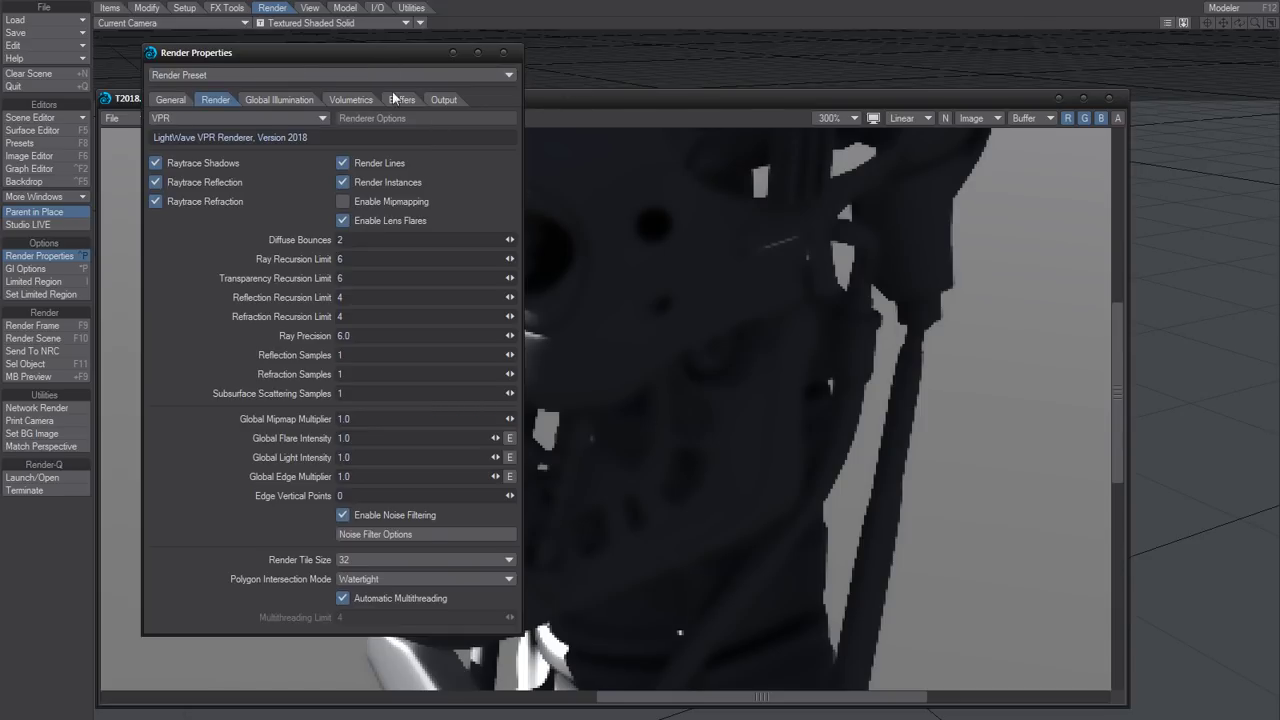
{"action": "left_click", "coordinate": [400, 99]}
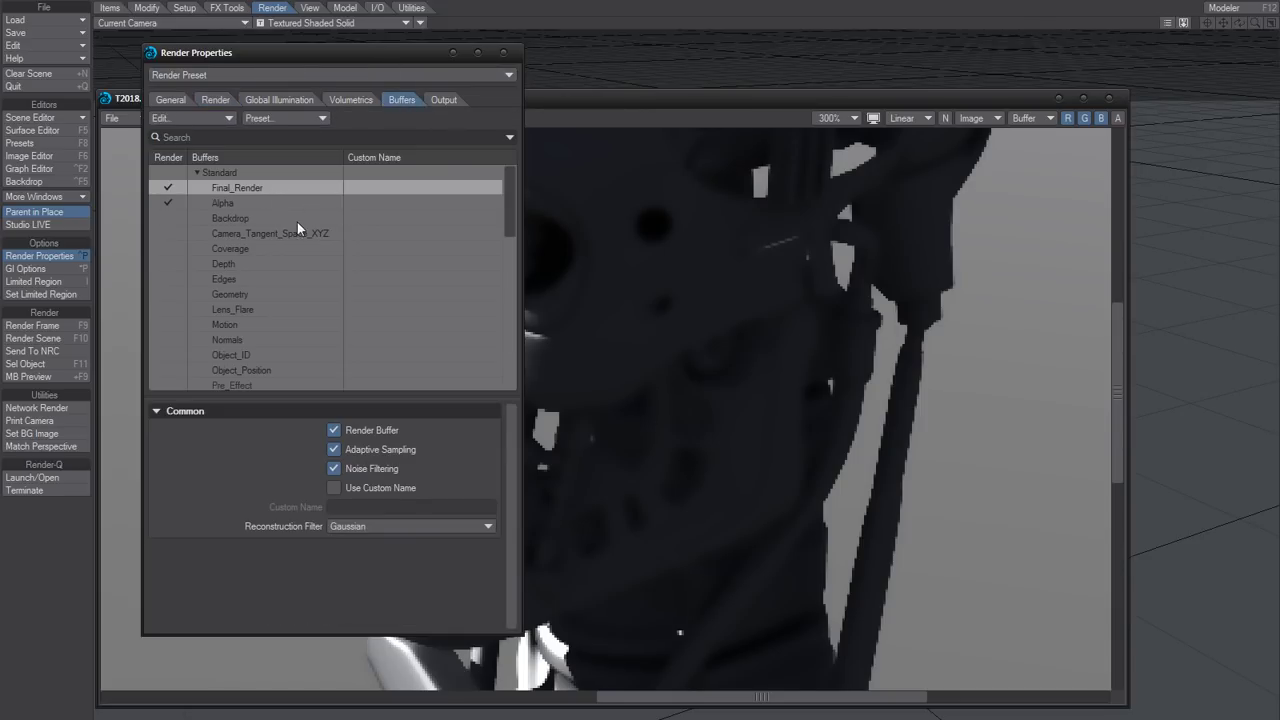
{"action": "left_click", "coordinate": [210, 99]}
{"action": "left_click", "coordinate": [552, 343]}
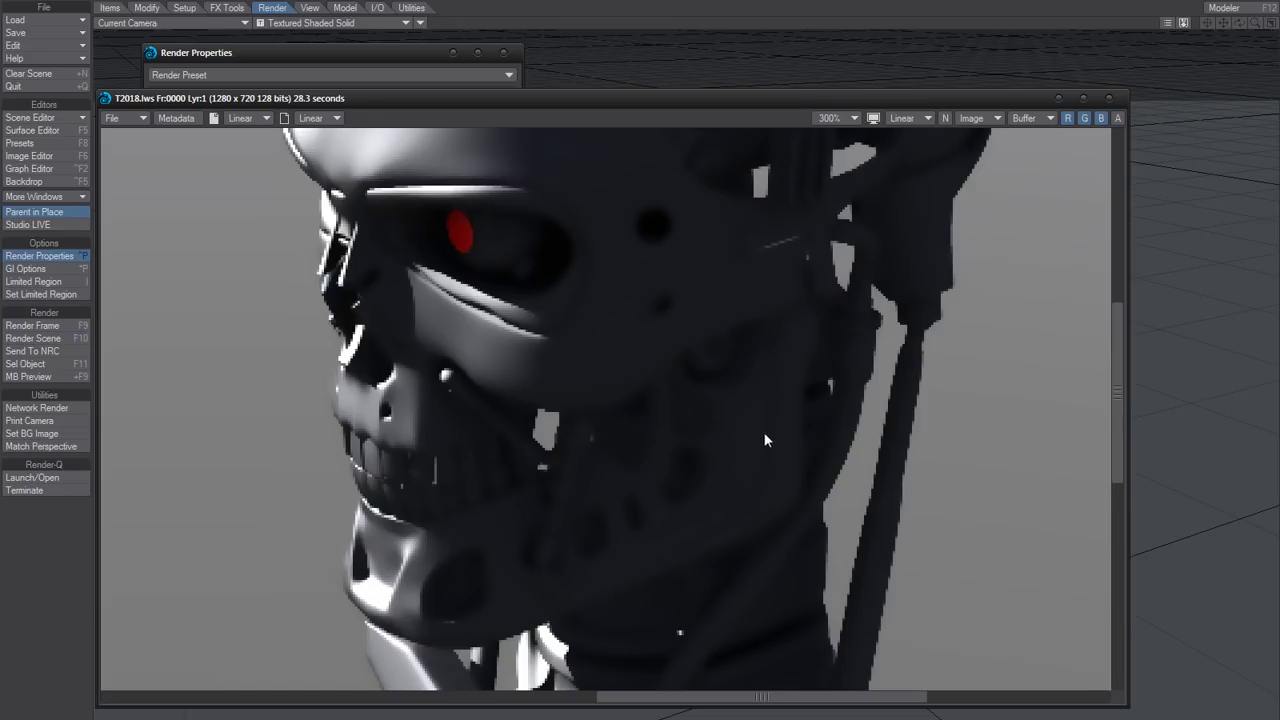
- Examine the dark side and neck of the rendered skull for noise, and move the image aside to uncover the render properties
{"action": "left_click_drag", "start_coordinate": [730, 698], "coordinate": [722, 704]}
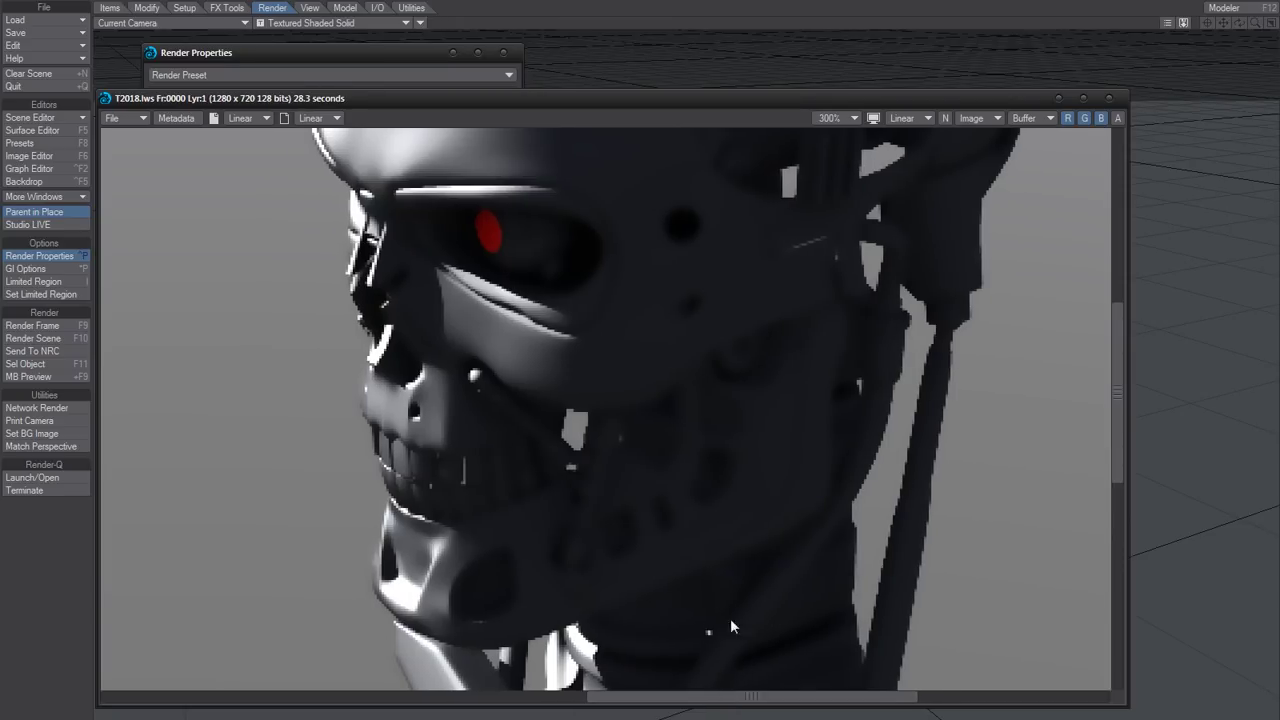
{"action": "left_click_drag", "start_coordinate": [773, 307], "coordinate": [812, 460]}
{"action": "mouse_move", "coordinate": [758, 326]}
{"action": "left_mouse_down"}
{"action": "mouse_move", "coordinate": [651, 370]}
{"action": "mouse_move", "coordinate": [657, 394]}
{"action": "mouse_move", "coordinate": [765, 326]}
{"action": "left_mouse_up"}
{"action": "left_click_drag", "start_coordinate": [477, 106], "coordinate": [643, 142]}
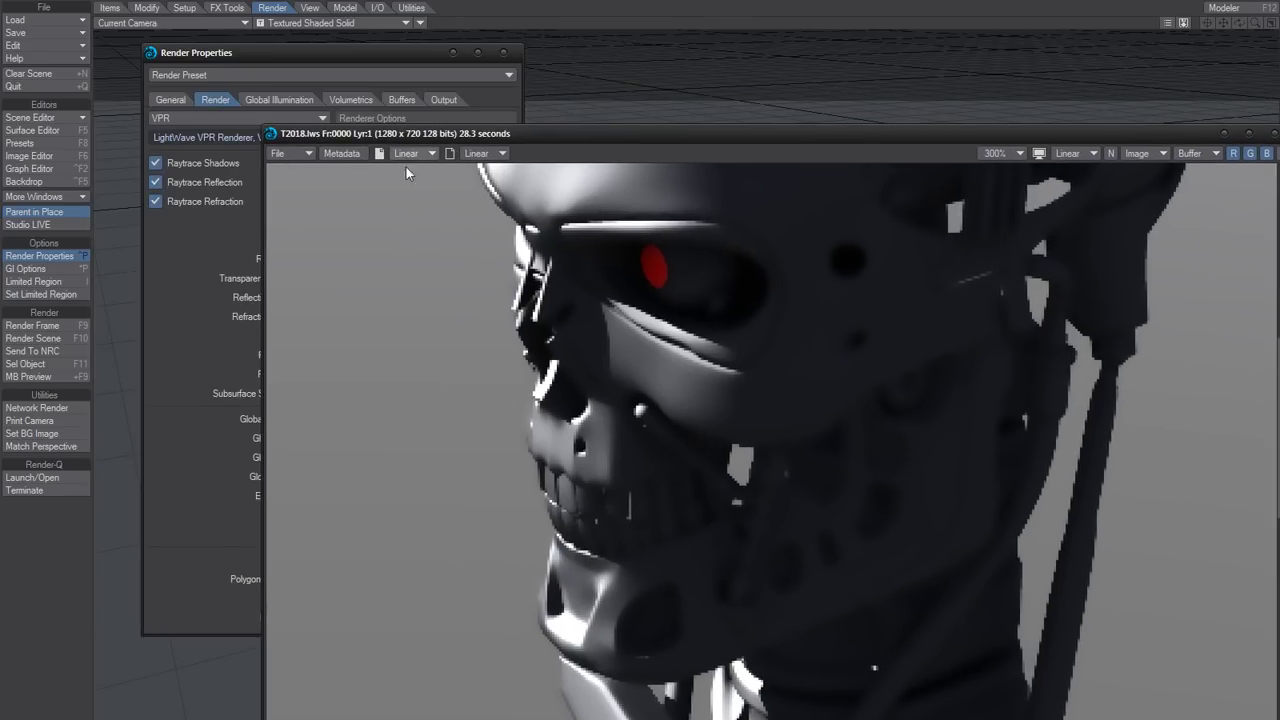
- Reopen the Noise Filter Options, set the Final_Render preview to 200% and enlarge the window to show more of the skull
{"action": "left_click", "coordinate": [396, 51]}
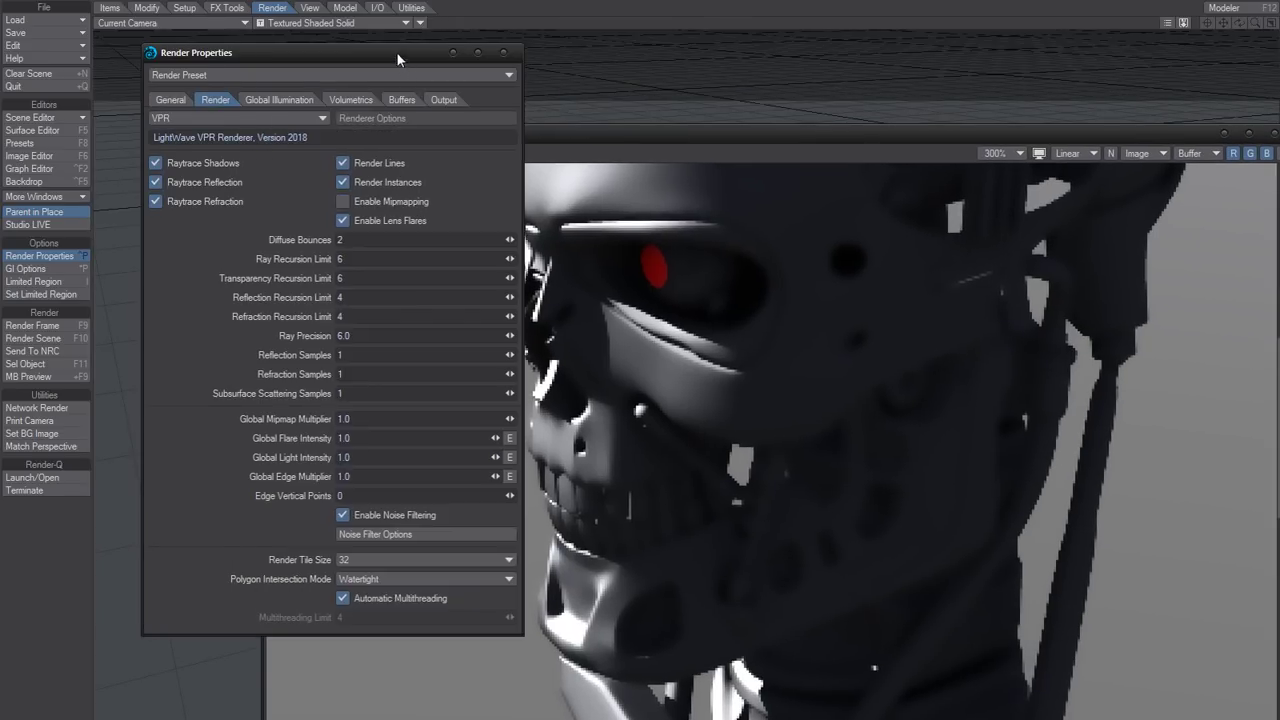
{"action": "left_click", "coordinate": [381, 530]}
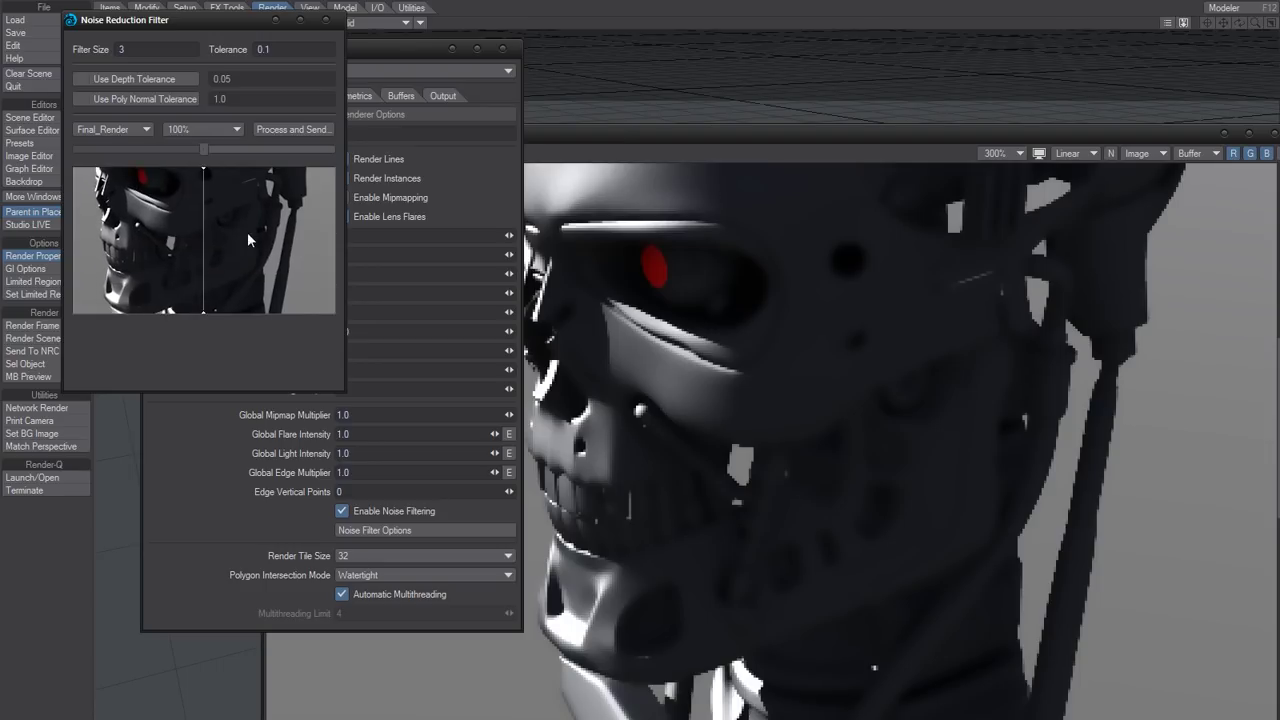
{"action": "left_click_drag", "start_coordinate": [248, 236], "coordinate": [268, 255]}
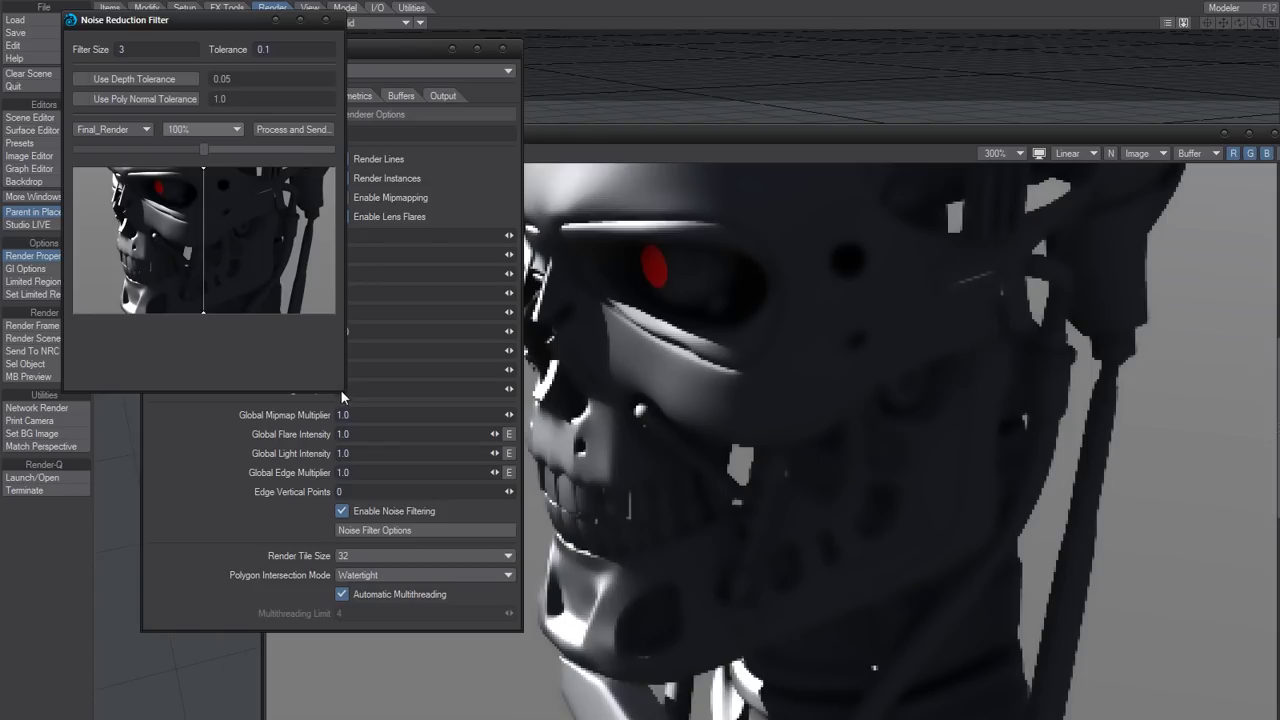
{"action": "key", "text": "Down"}
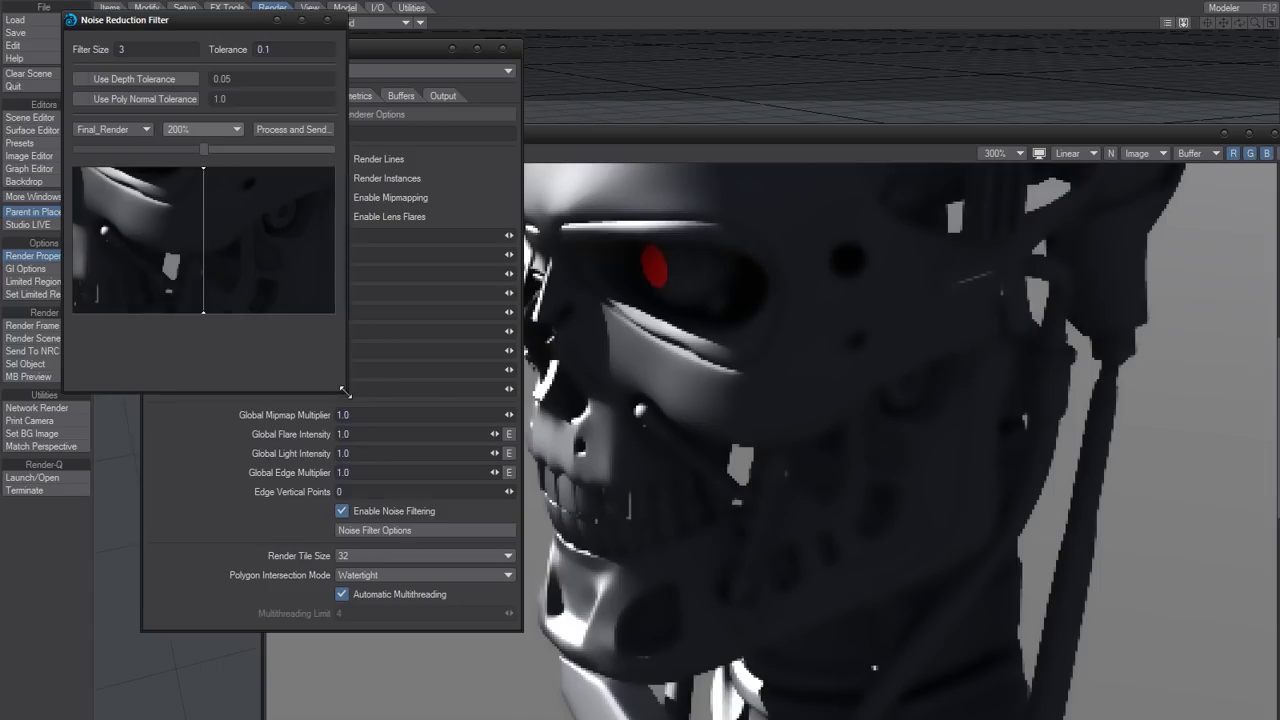
{"action": "left_click_drag", "start_coordinate": [342, 391], "coordinate": [745, 660]}
{"action": "left_click_drag", "start_coordinate": [517, 420], "coordinate": [561, 427]}
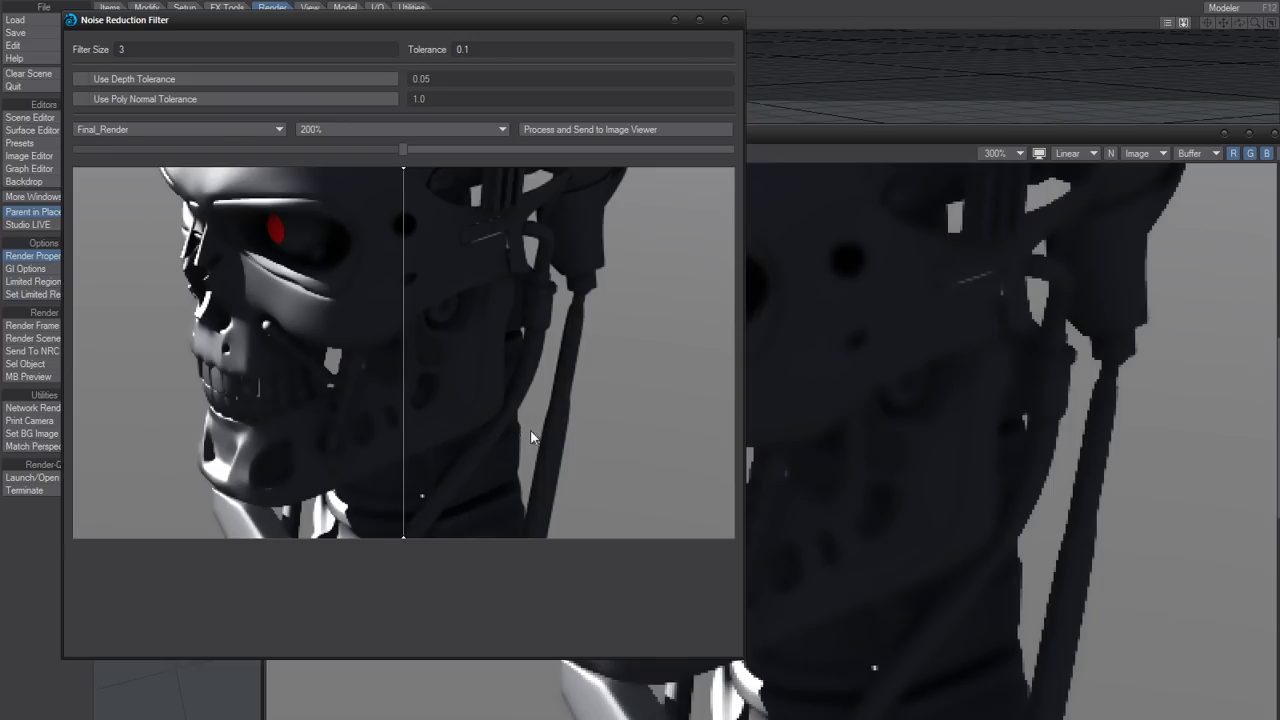
{"action": "left_click_drag", "start_coordinate": [530, 429], "coordinate": [525, 429]}
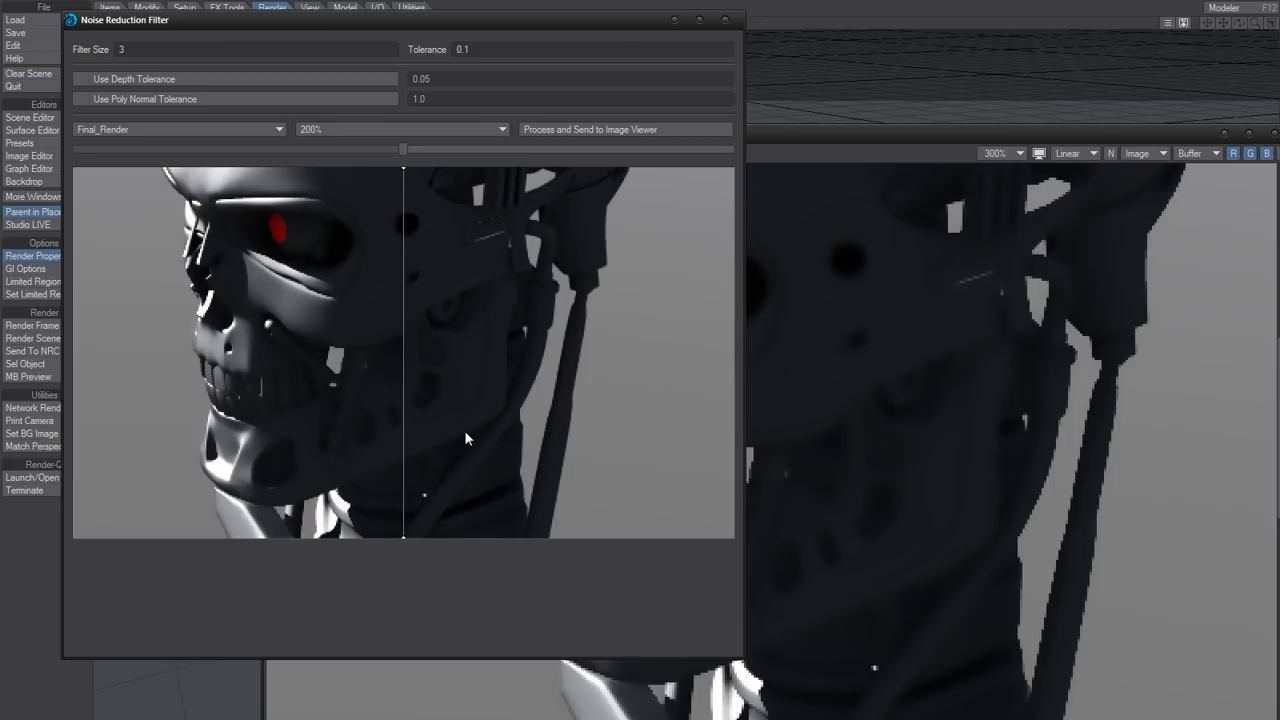
- Compare the noise reduction preview at 400% and 100% zoom, and shift the comparison divider slightly across the skull
{"action": "left_click", "coordinate": [335, 132]}
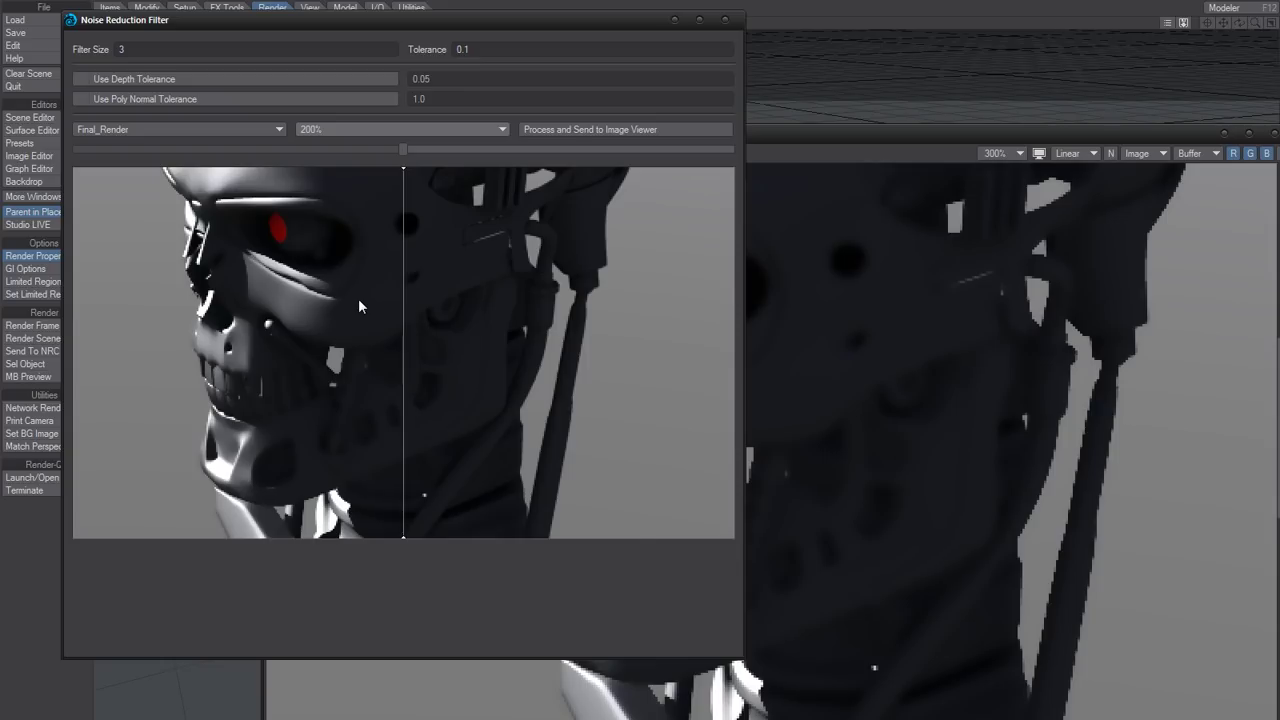
{"action": "scroll", "coordinate": [358, 298], "scroll_direction": "up", "scroll_amount": 1}
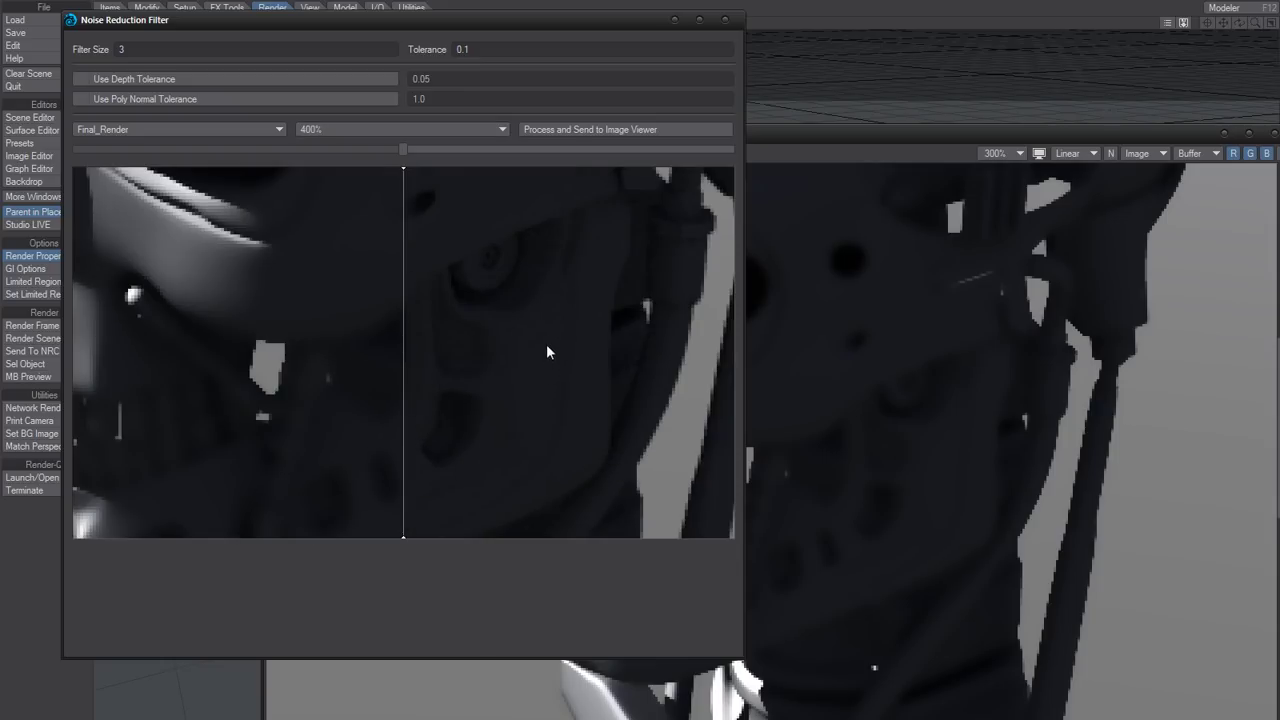
{"action": "left_click", "coordinate": [360, 129]}
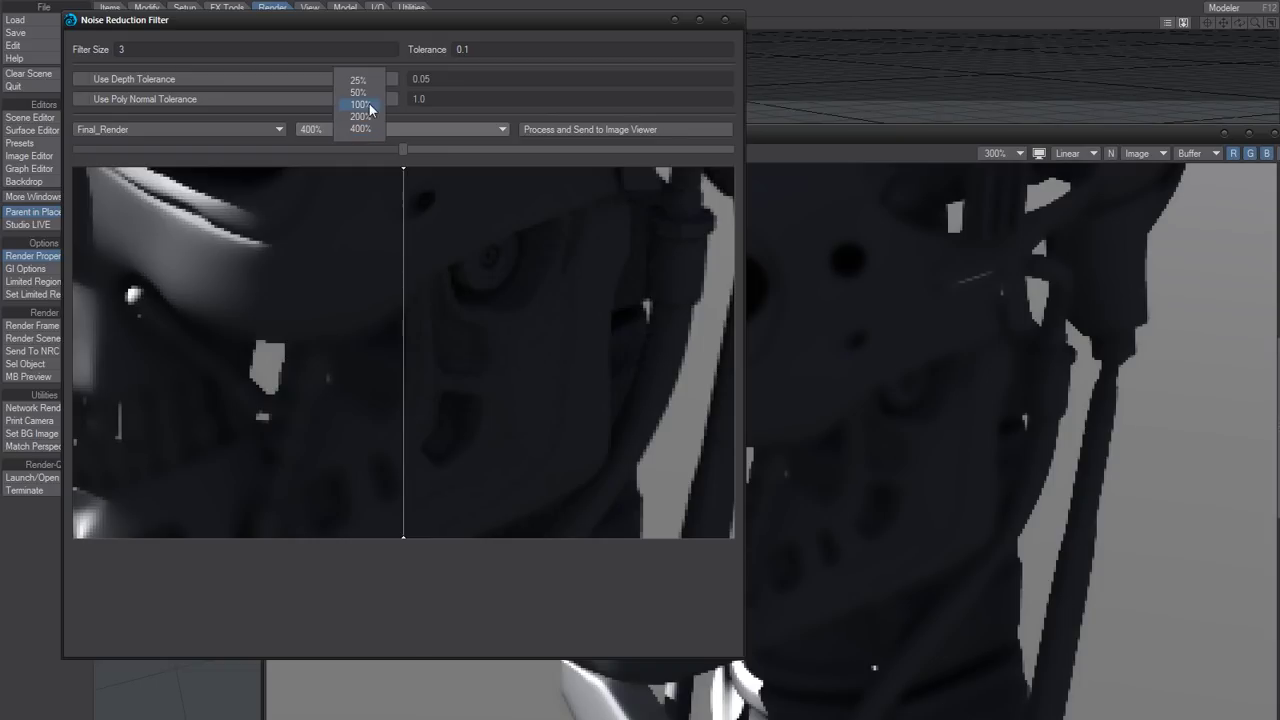
{"action": "left_click", "coordinate": [367, 95]}
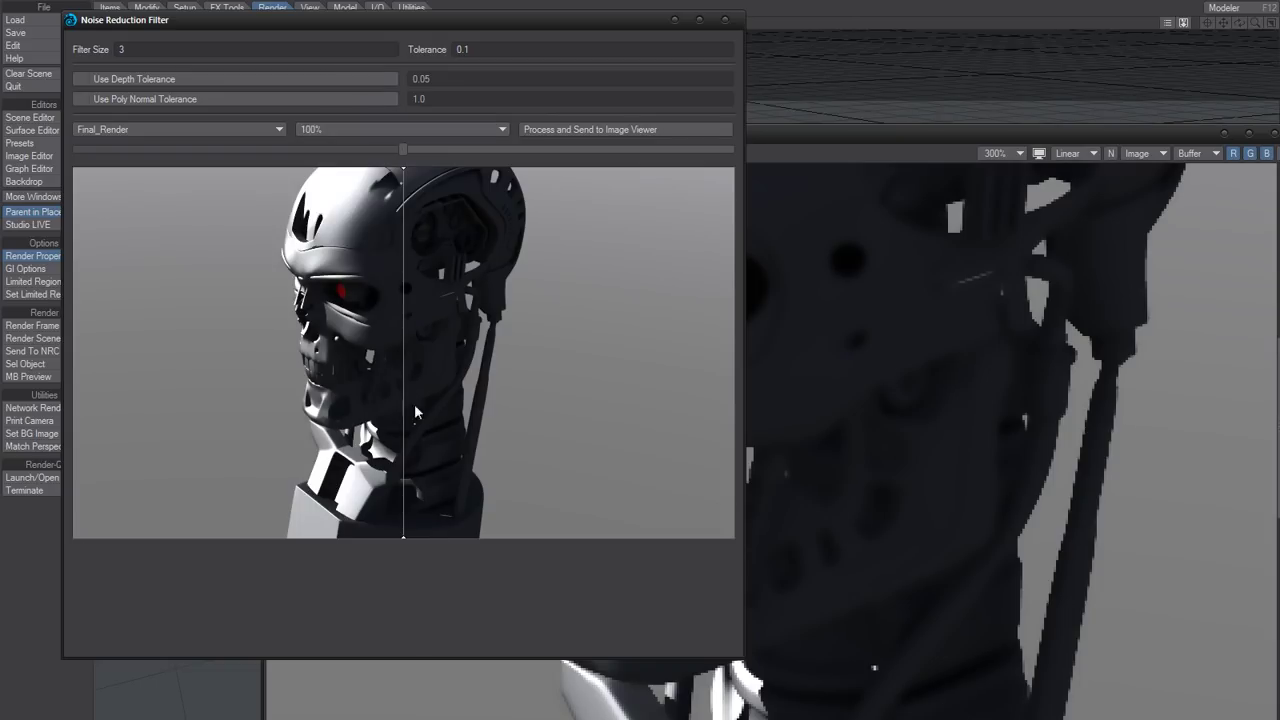
{"action": "left_click_drag", "start_coordinate": [403, 150], "coordinate": [418, 187]}
- Magnify the noise reduction preview to 400% and sweep the comparison divider across the side of the skull
{"action": "left_click", "coordinate": [371, 129]}
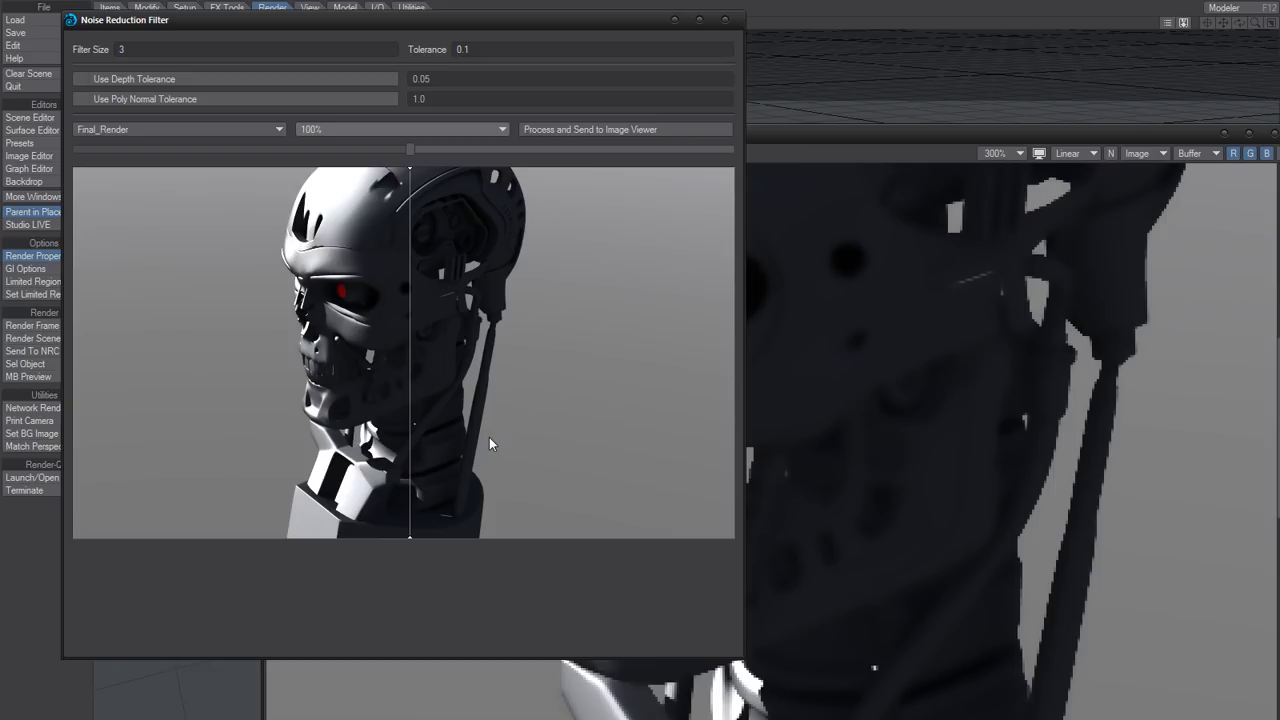
{"action": "scroll", "coordinate": [489, 443], "scroll_direction": "up", "scroll_amount": 3}
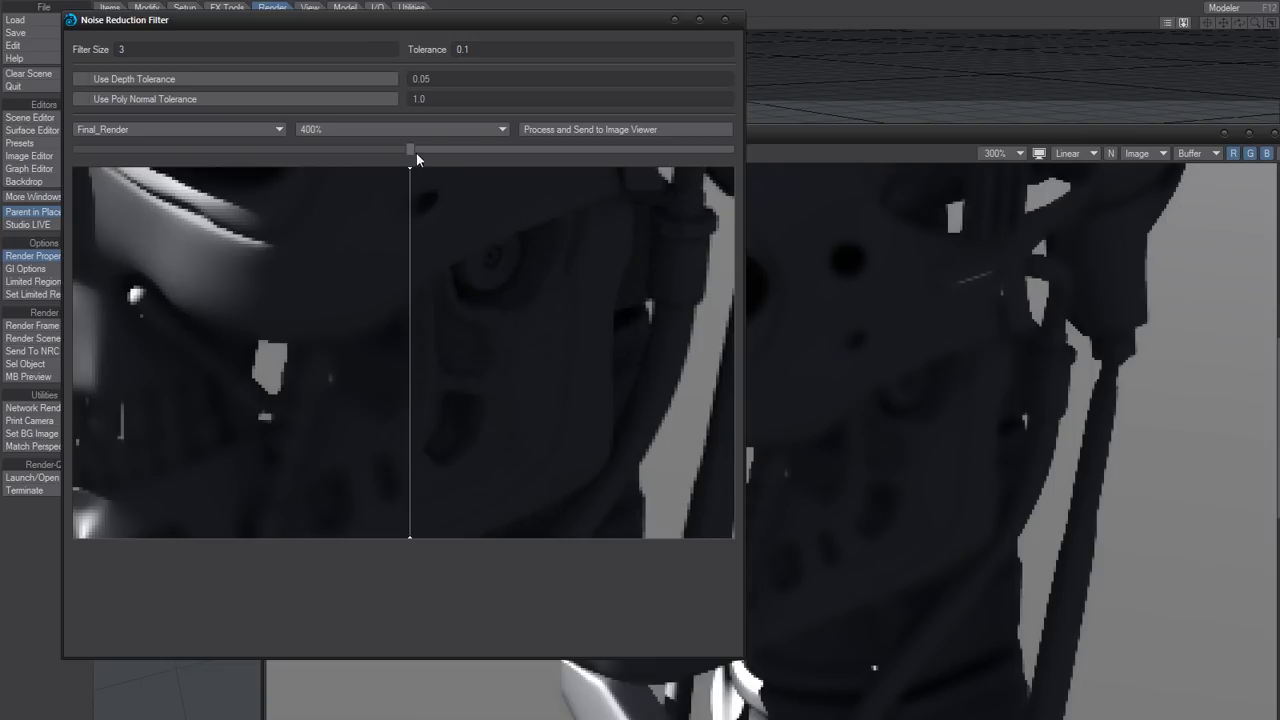
{"action": "left_click_drag", "start_coordinate": [416, 153], "coordinate": [588, 219]}
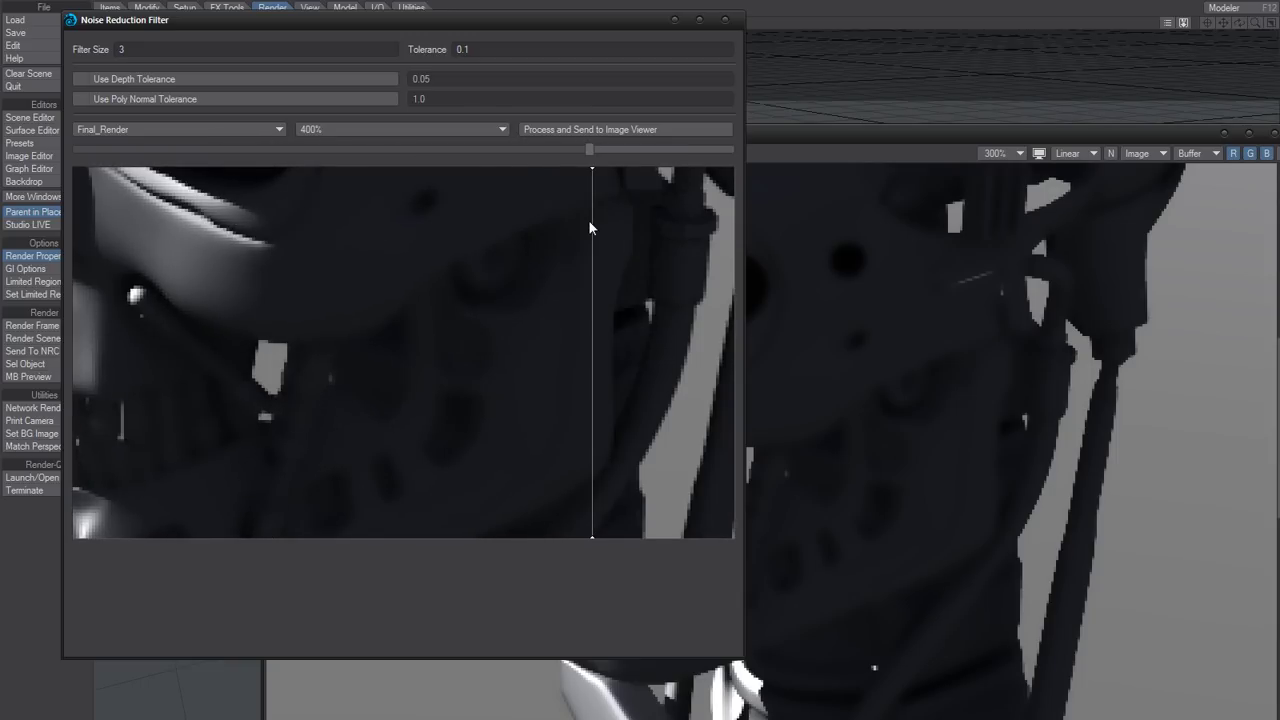
- Examine the filtered eye socket, cheek and side of the skull in the 400% noise reduction preview
{"action": "left_click_drag", "start_coordinate": [277, 342], "coordinate": [575, 300]}
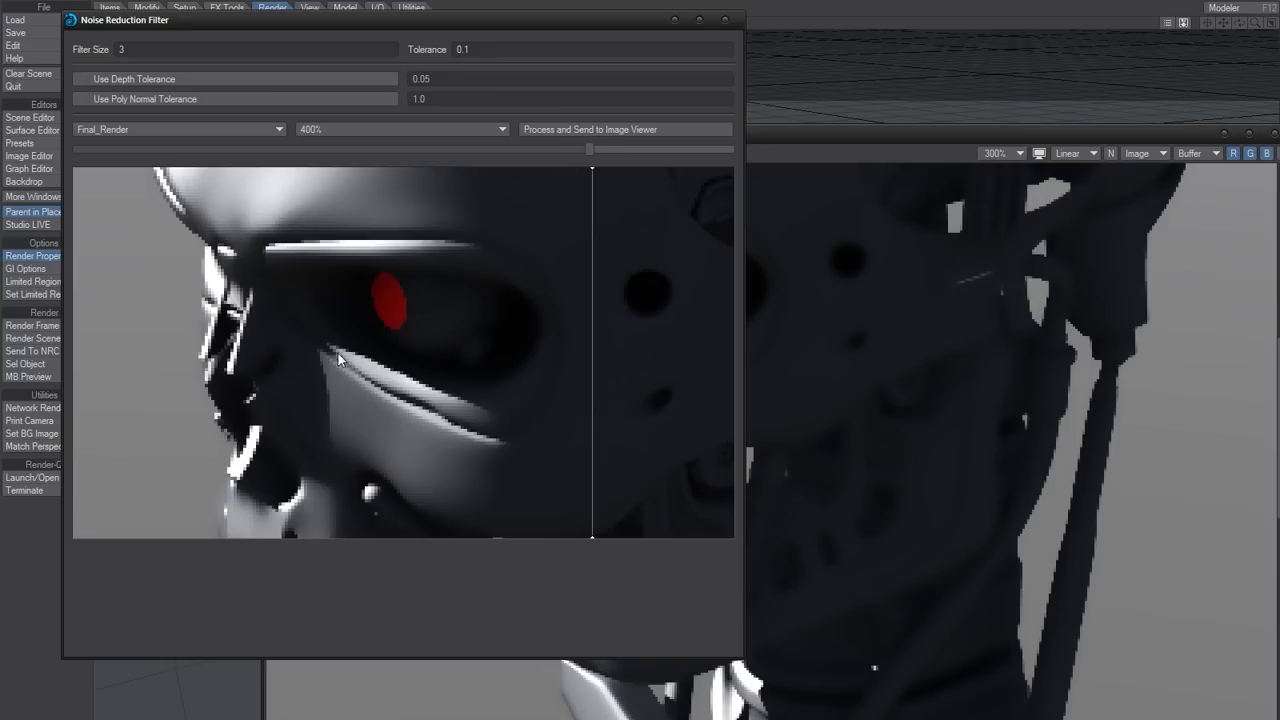
{"action": "left_click_drag", "start_coordinate": [338, 353], "coordinate": [365, 377]}
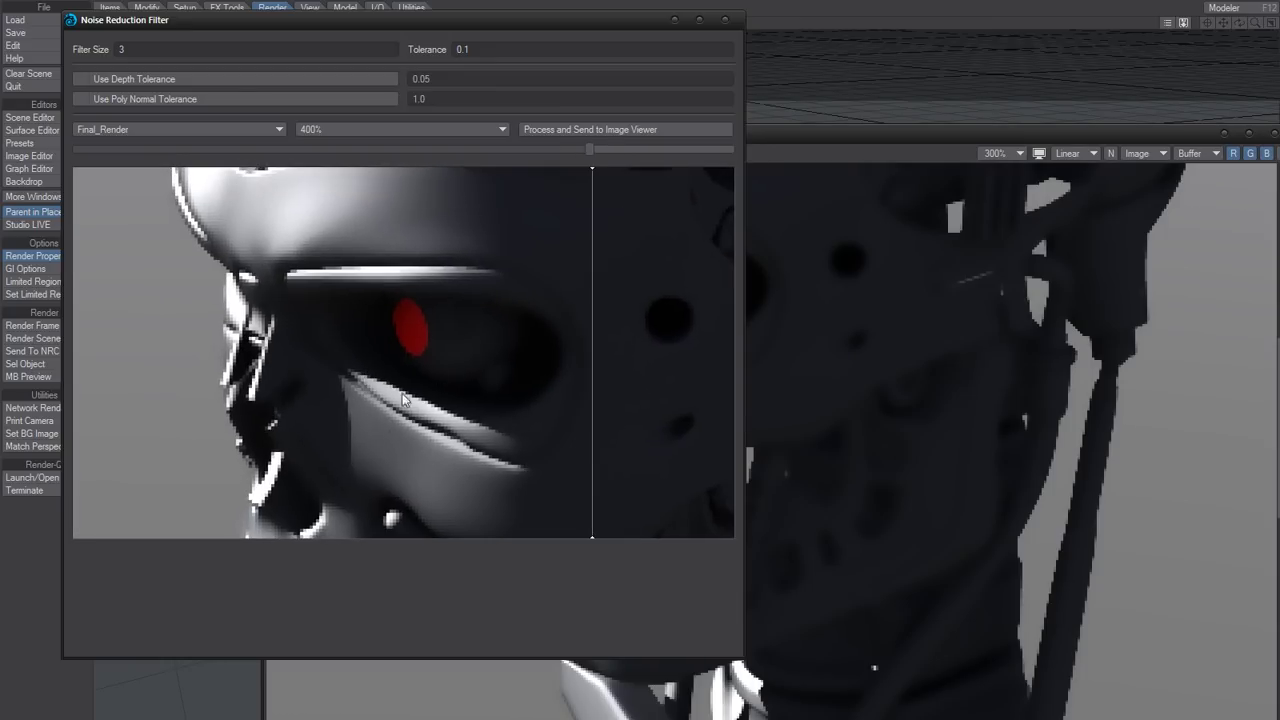
{"action": "left_click_drag", "start_coordinate": [482, 457], "coordinate": [420, 420]}
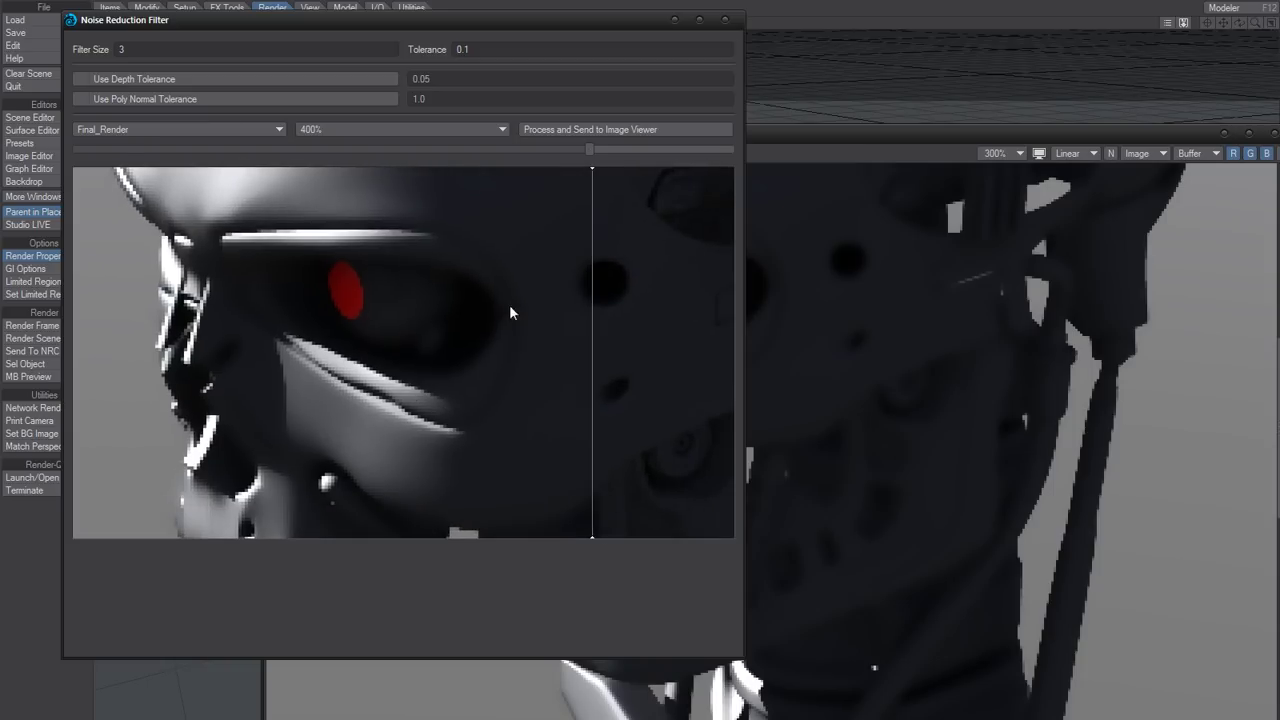
{"action": "left_click_drag", "start_coordinate": [539, 362], "coordinate": [366, 297]}
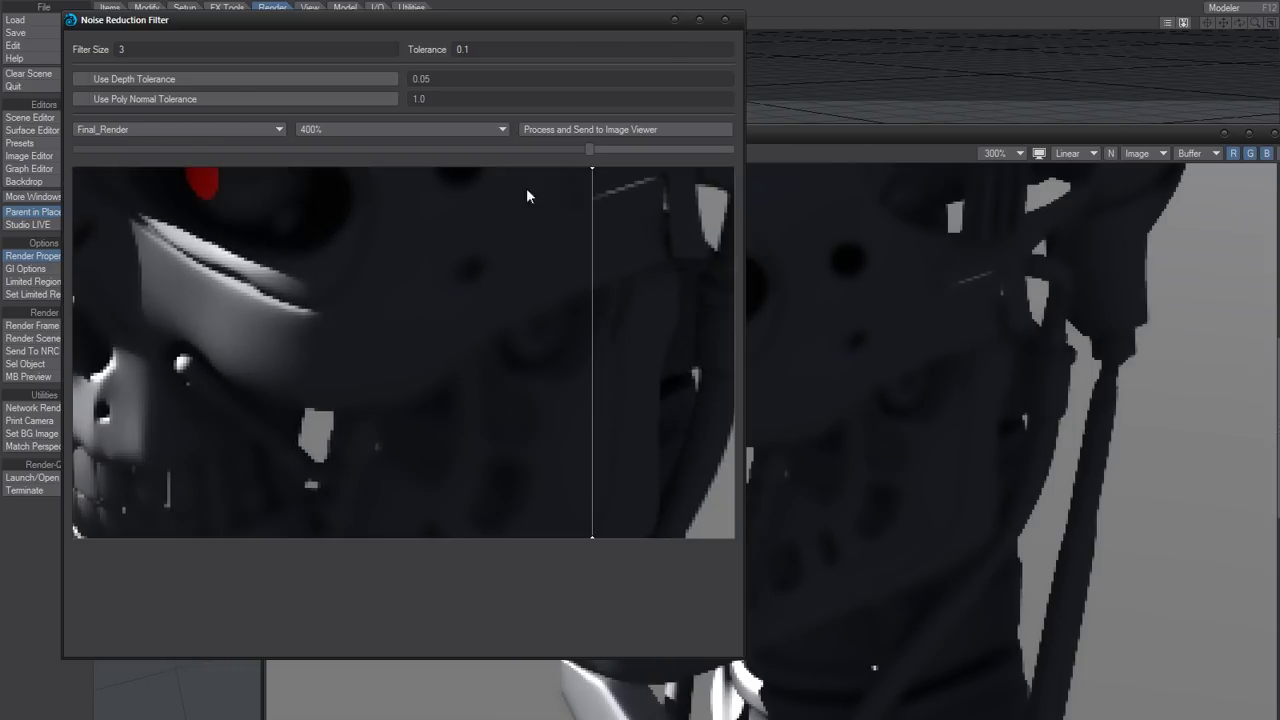
- Sweep the comparison divider back and forth across the jaw to compare filtered and unfiltered detail at 400% zoom
{"action": "left_click", "coordinate": [581, 150]}
{"action": "left_click_drag", "start_coordinate": [581, 151], "coordinate": [389, 160]}
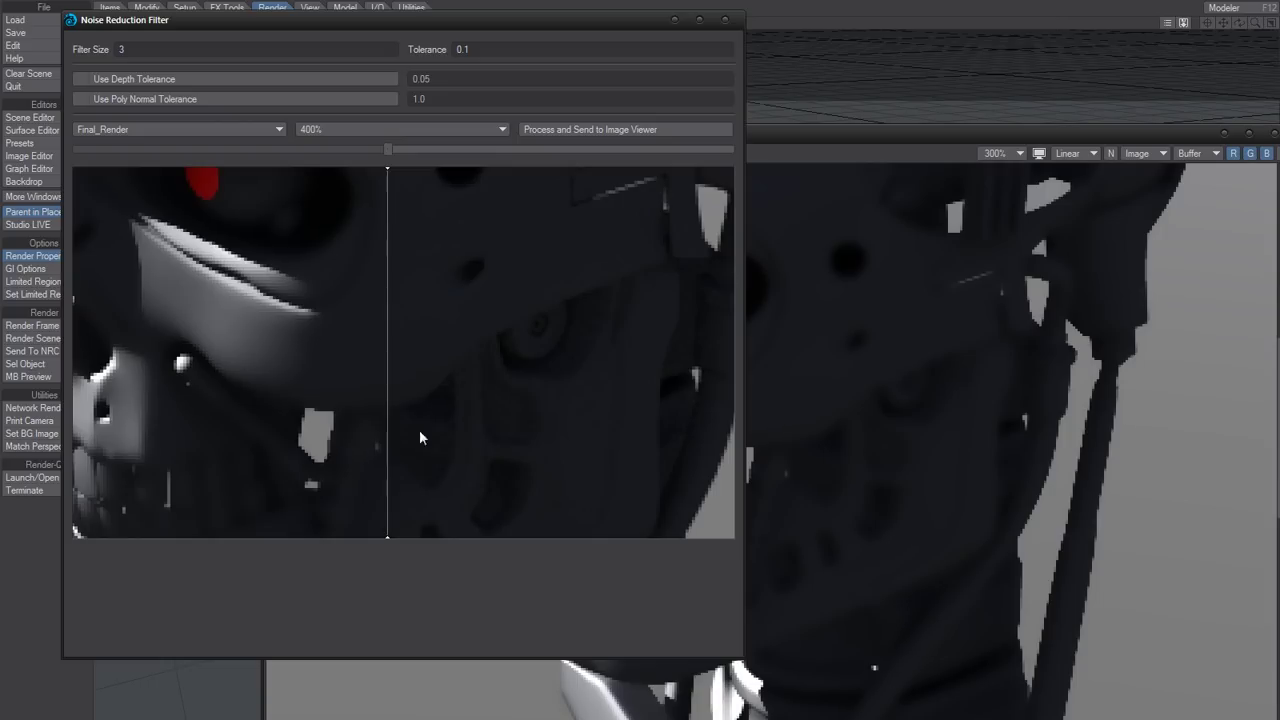
{"action": "left_click_drag", "start_coordinate": [401, 160], "coordinate": [421, 250]}
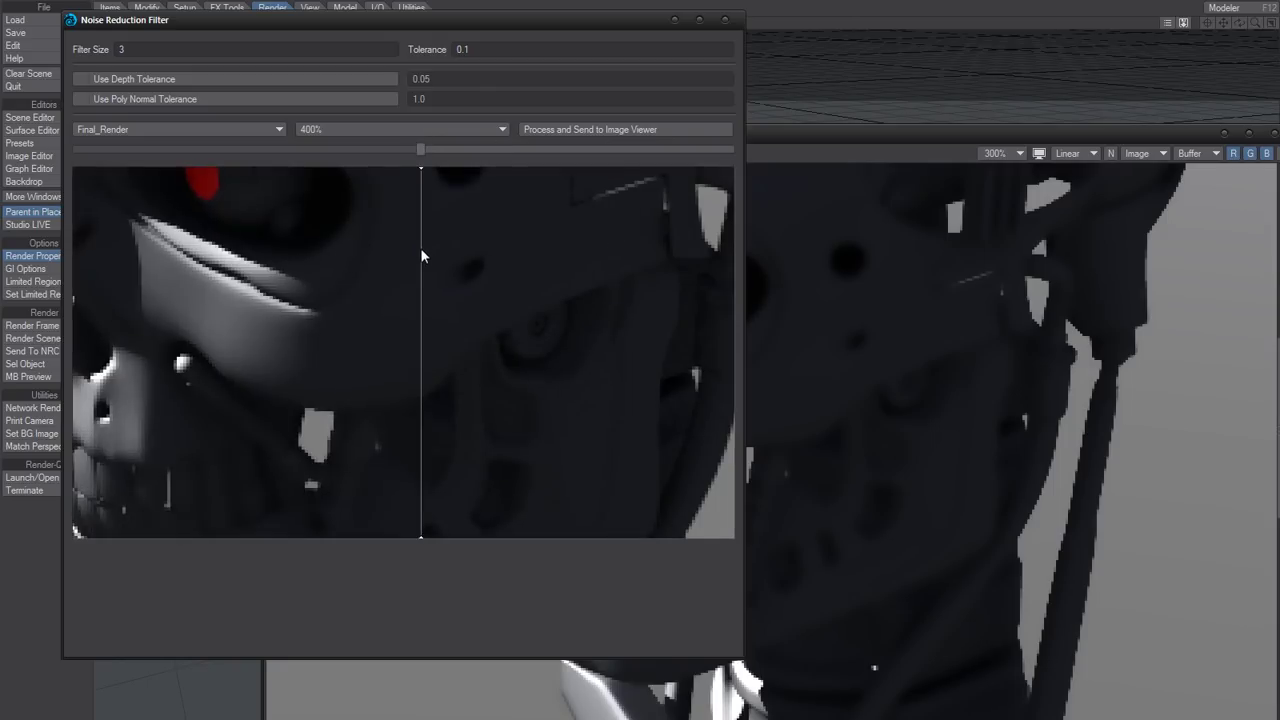
{"action": "left_click_drag", "start_coordinate": [545, 357], "coordinate": [509, 289]}
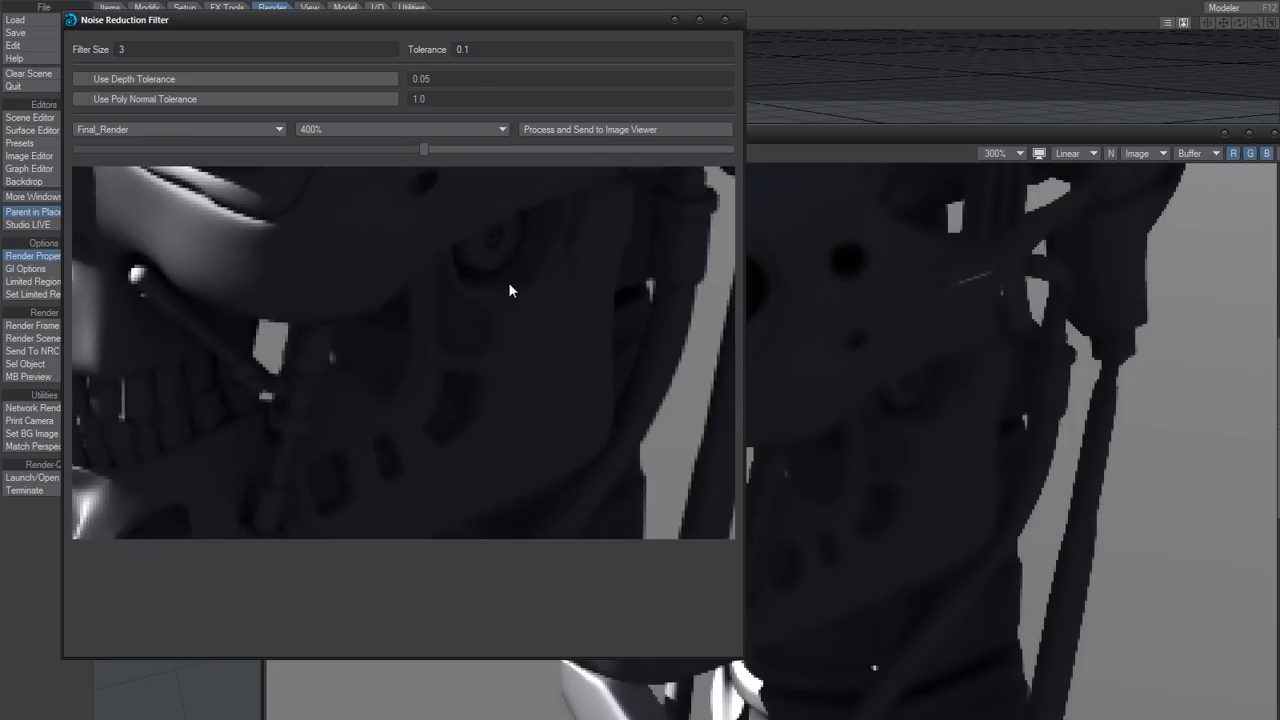
{"action": "left_click_drag", "start_coordinate": [441, 153], "coordinate": [543, 173]}
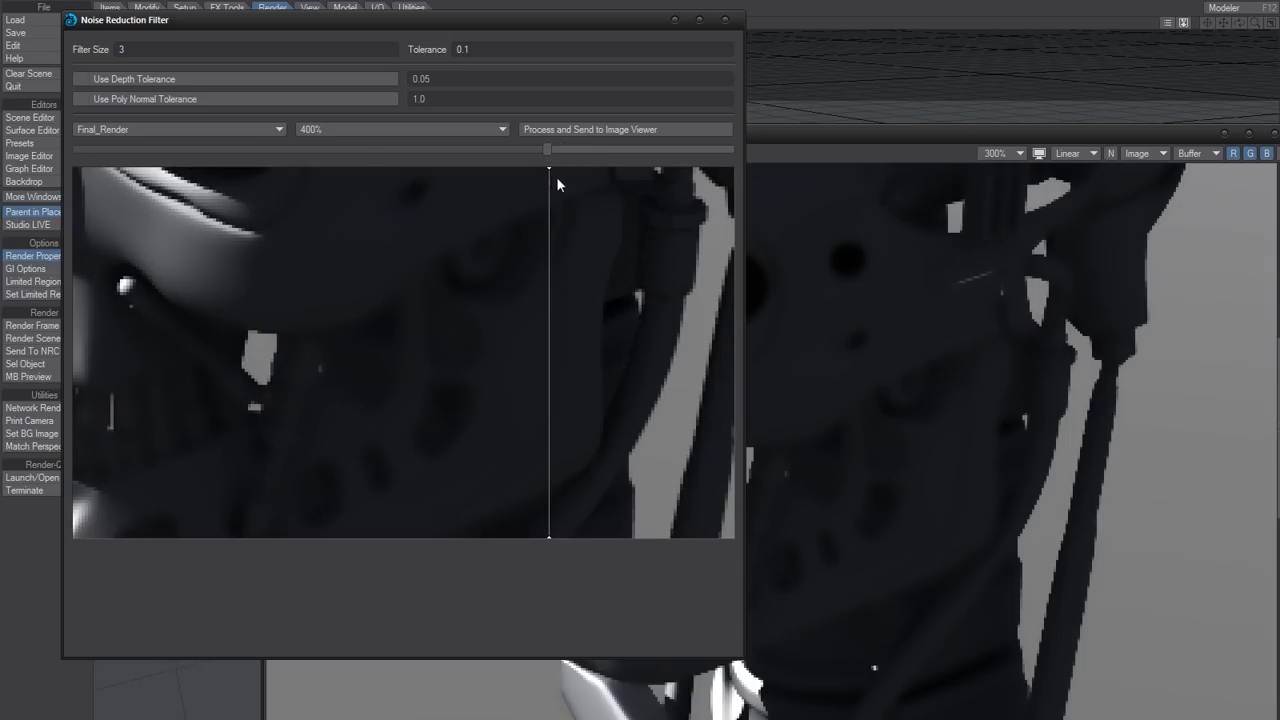
{"action": "left_click", "coordinate": [340, 131]}
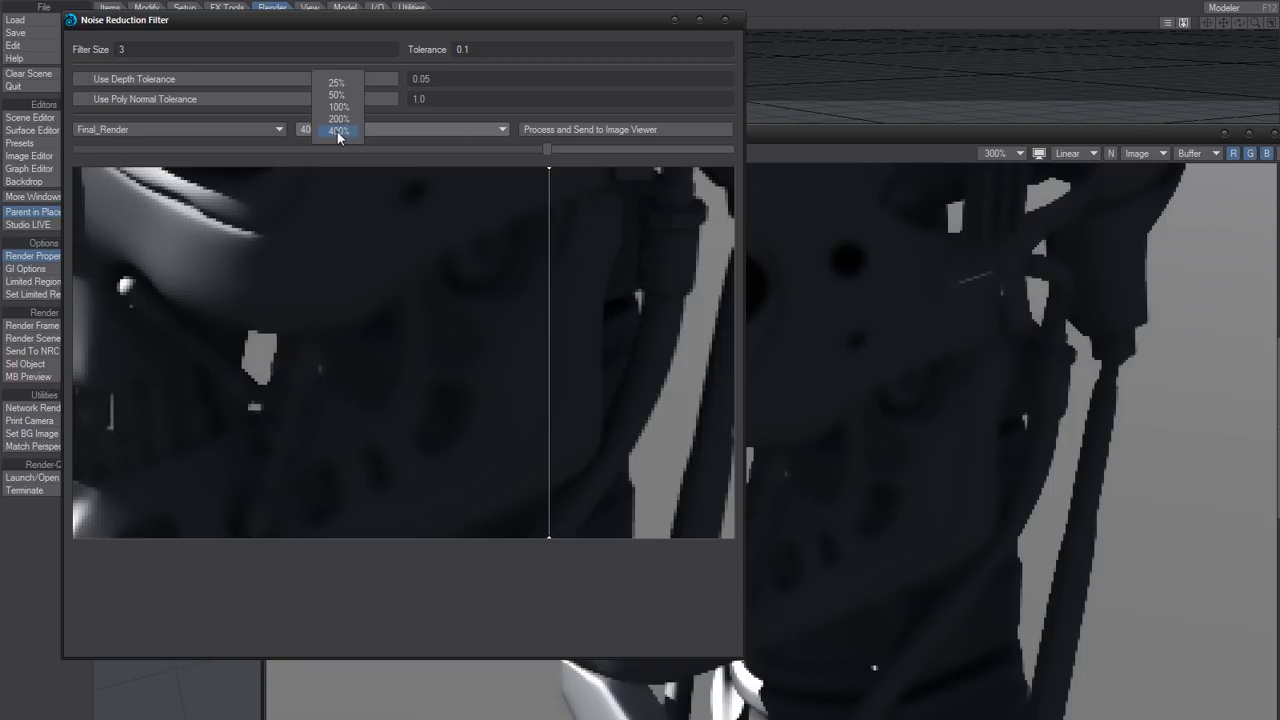
{"action": "left_click", "coordinate": [447, 153]}
{"action": "left_click_drag", "start_coordinate": [547, 152], "coordinate": [447, 185]}
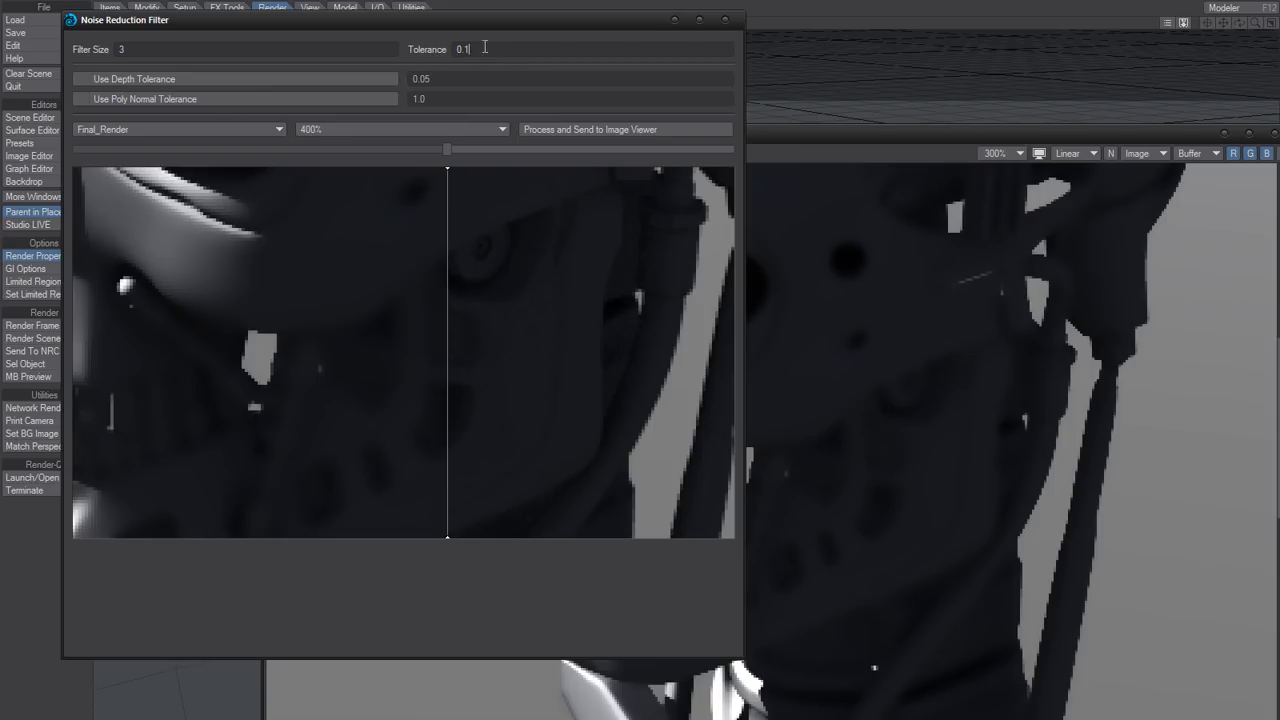
- Set the noise filter's Tolerance to 0.01 and sweep the comparison divider across the jaw
{"action": "key", "text": "shift+Left"}
{"action": "left_click", "coordinate": [477, 49]}
{"action": "type", "text": "0."}
{"action": "type", "text": "0"}
{"action": "key", "text": "Return"}
{"action": "left_click_drag", "start_coordinate": [449, 146], "coordinate": [370, 151]}
{"action": "left_click_drag", "start_coordinate": [293, 149], "coordinate": [267, 258]}
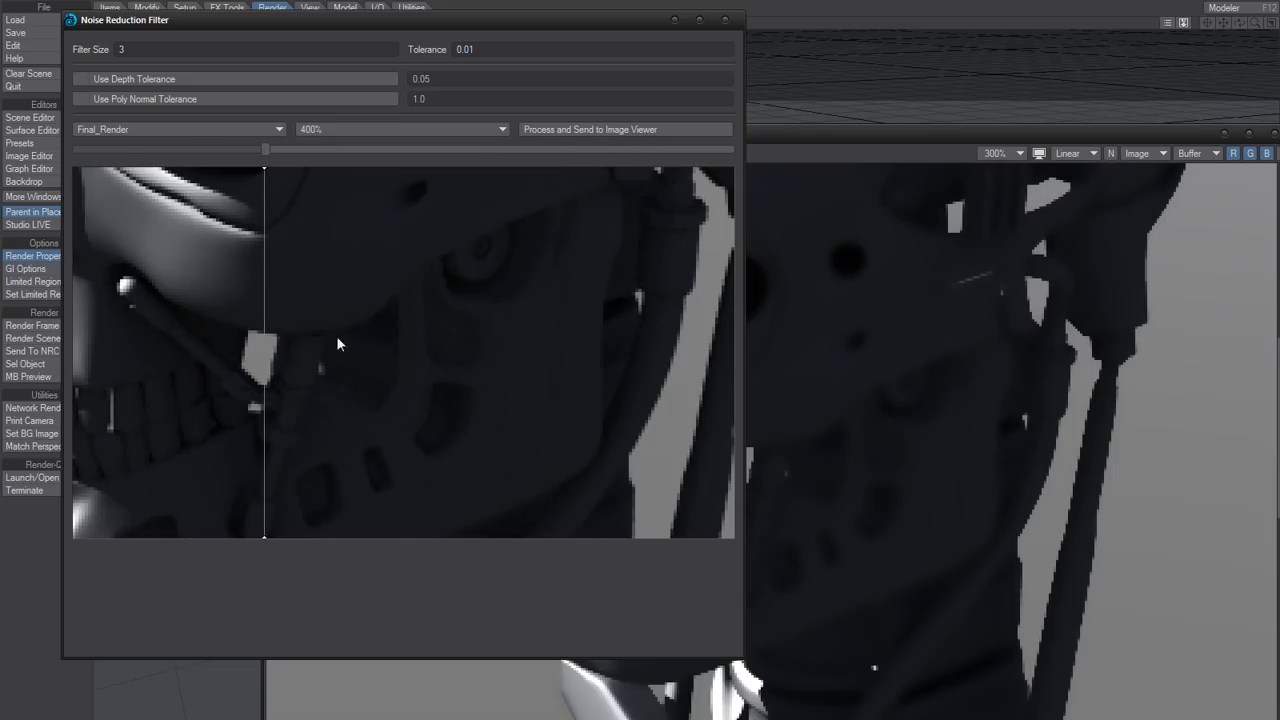
{"action": "left_click_drag", "start_coordinate": [265, 150], "coordinate": [440, 282]}
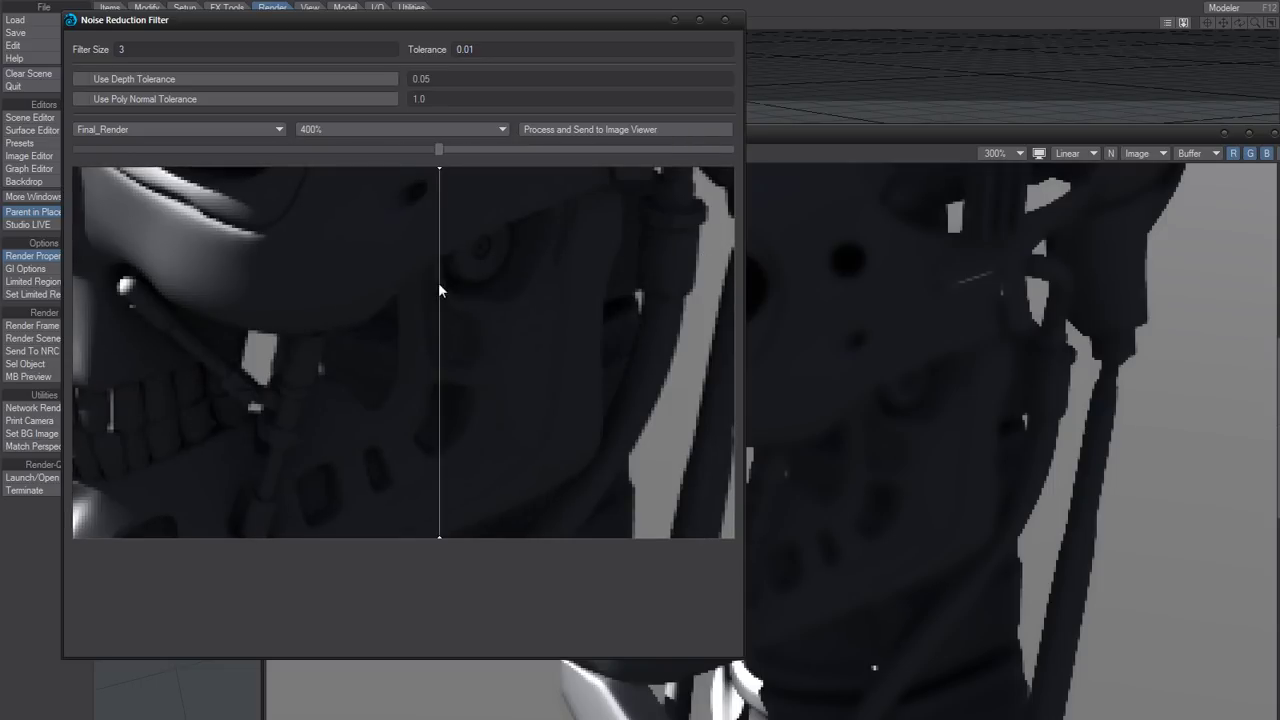
- Compare filtered and unfiltered detail on the neck, the base and the teeth and jaw by shifting the divider
{"action": "left_click_drag", "start_coordinate": [589, 450], "coordinate": [543, 281]}
{"action": "left_click_drag", "start_coordinate": [551, 411], "coordinate": [595, 250]}
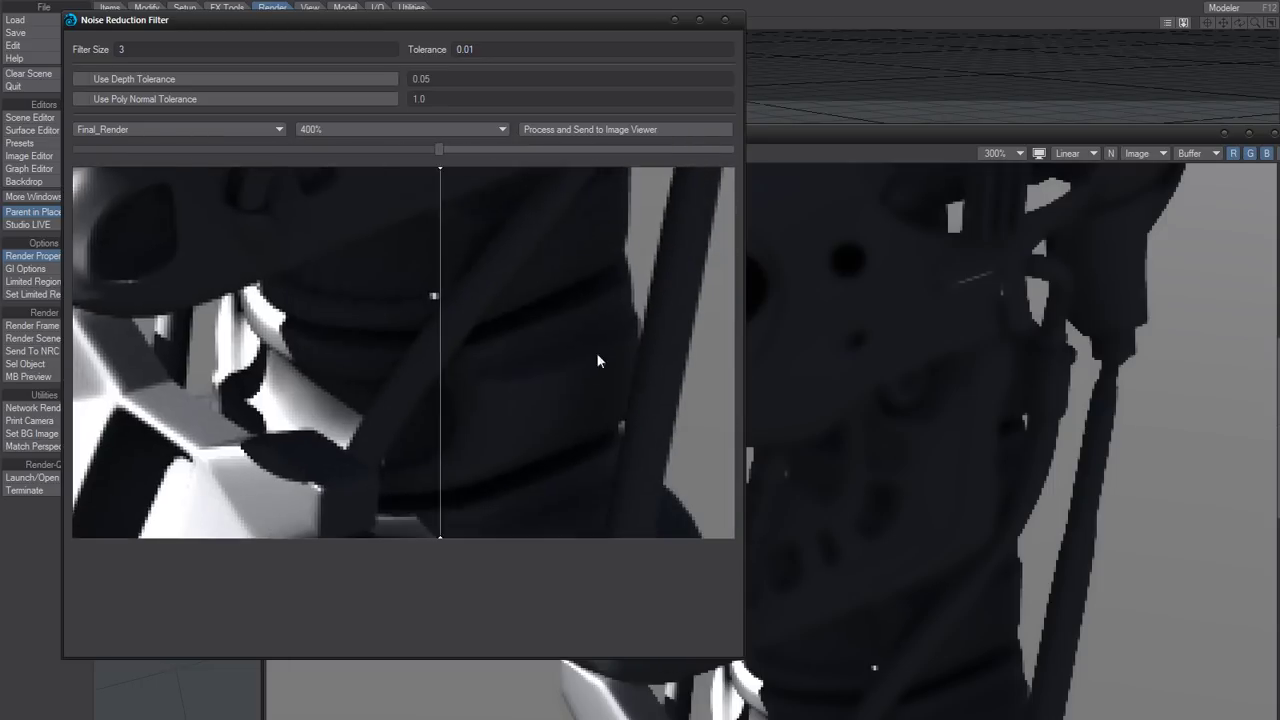
{"action": "left_click_drag", "start_coordinate": [597, 358], "coordinate": [588, 284]}
{"action": "left_click_drag", "start_coordinate": [440, 149], "coordinate": [631, 182]}
{"action": "left_click_drag", "start_coordinate": [540, 380], "coordinate": [463, 226]}
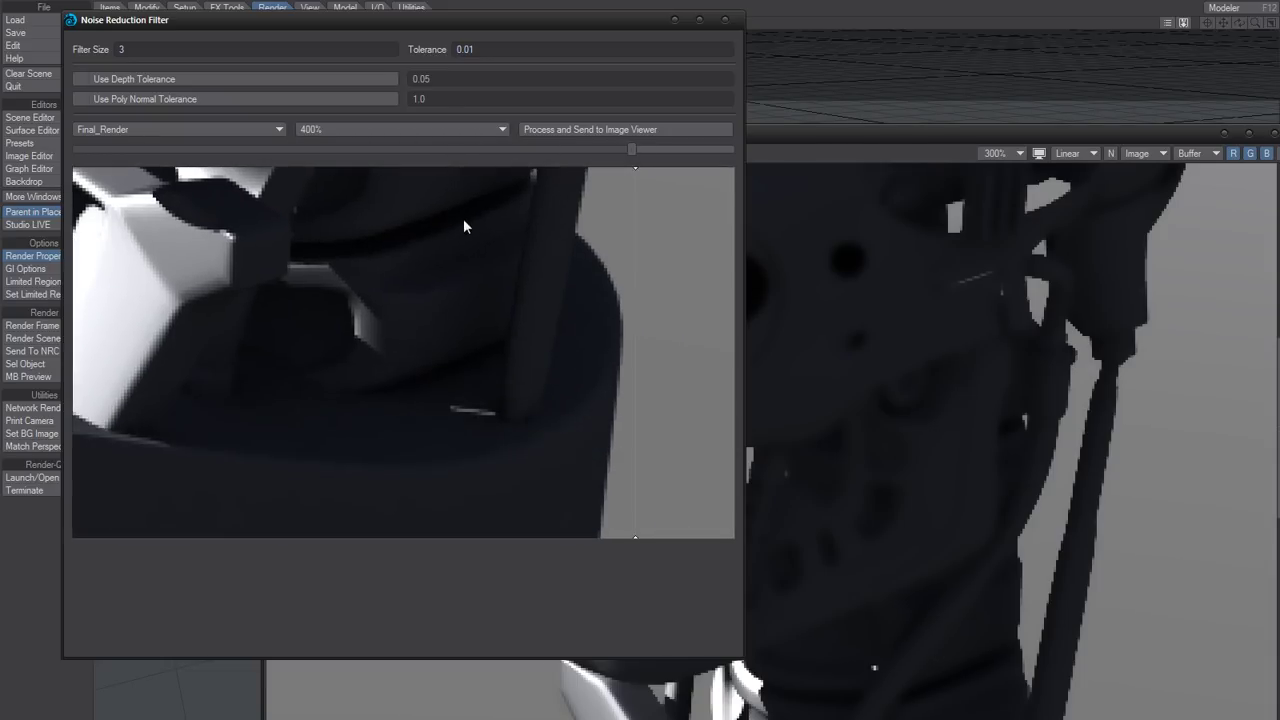
{"action": "left_click_drag", "start_coordinate": [534, 289], "coordinate": [542, 540]}
{"action": "left_click_drag", "start_coordinate": [565, 461], "coordinate": [477, 339]}
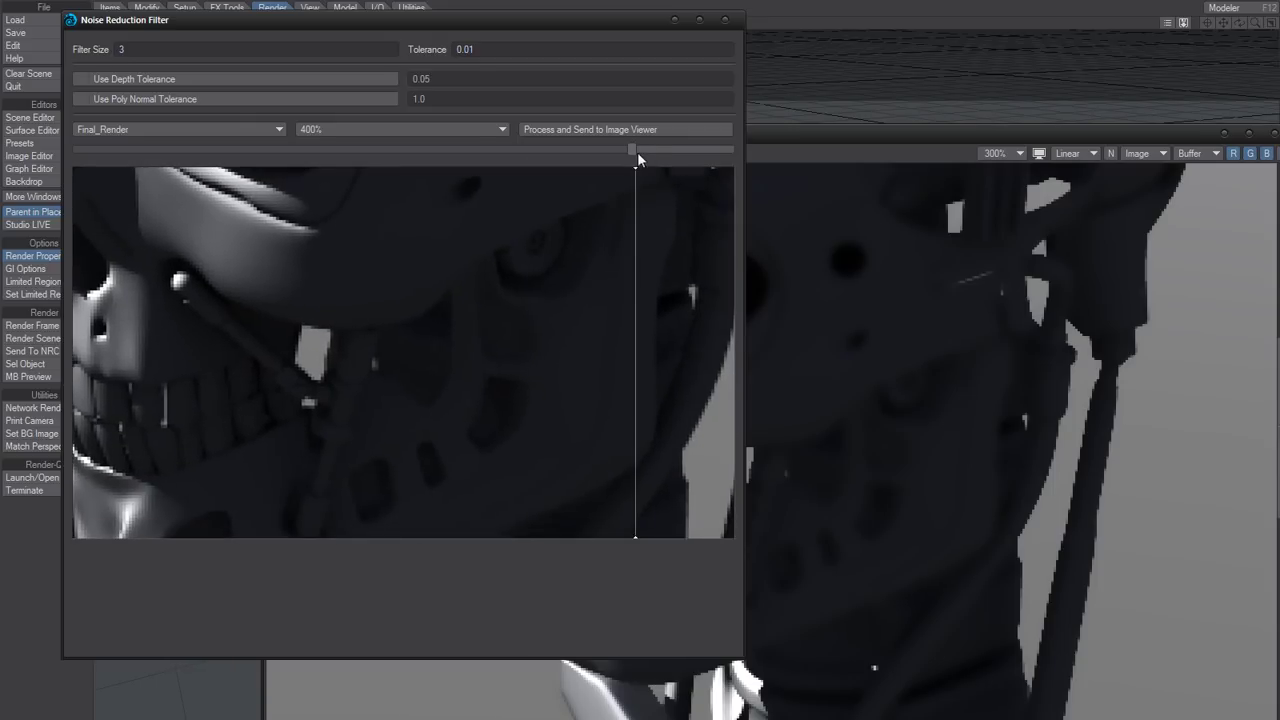
{"action": "left_click_drag", "start_coordinate": [637, 151], "coordinate": [304, 206]}
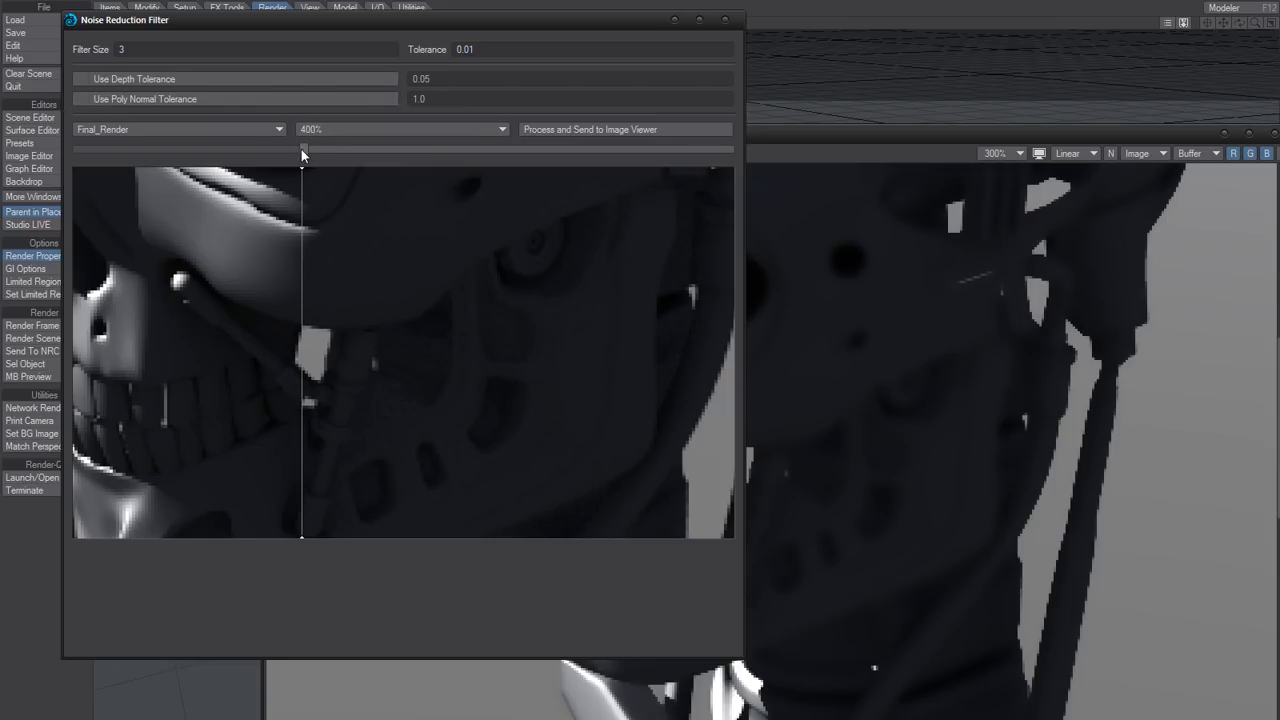
{"action": "left_click_drag", "start_coordinate": [302, 149], "coordinate": [466, 157]}
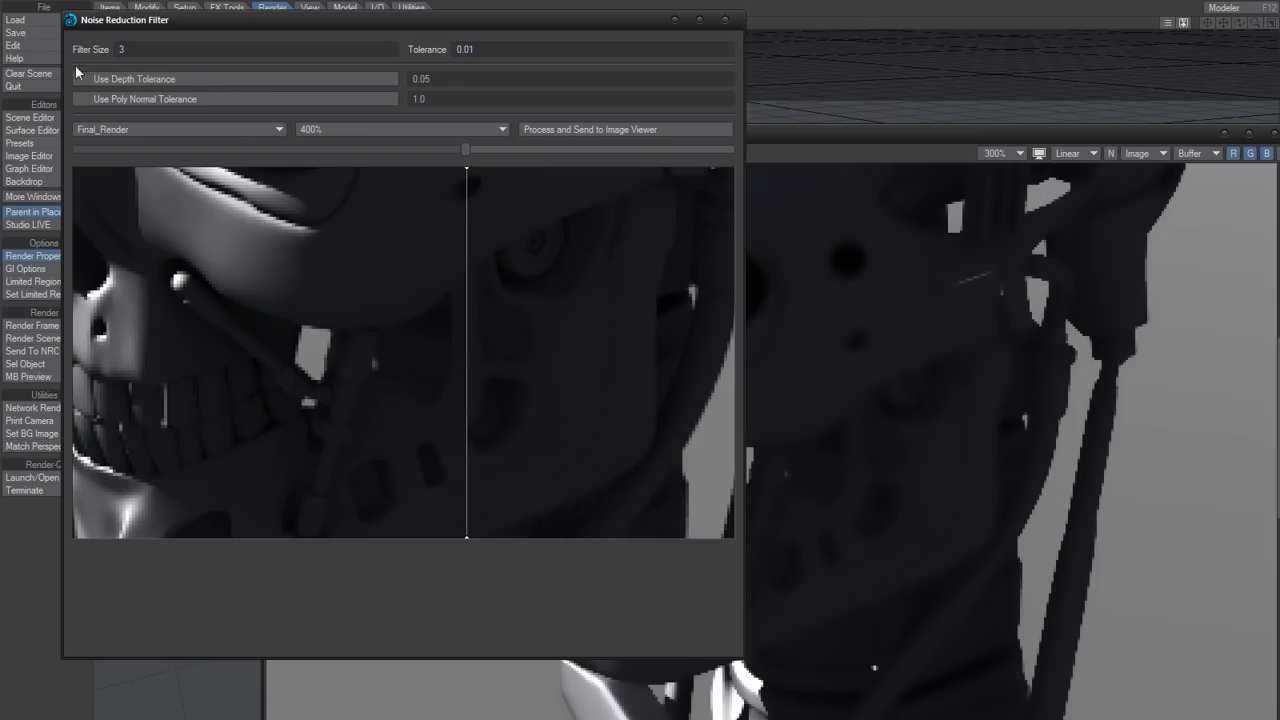
{"action": "left_click", "coordinate": [137, 49]}
{"action": "key", "text": "Tab"}
{"action": "left_click", "coordinate": [489, 48]}
{"action": "left_click_drag", "start_coordinate": [489, 48], "coordinate": [415, 55]}
{"action": "left_click", "coordinate": [432, 115]}
- Examine the filtering on the mechanical details at the skull's temple, with the divider moved toward the back of the head
{"action": "left_click_drag", "start_coordinate": [387, 263], "coordinate": [466, 358]}
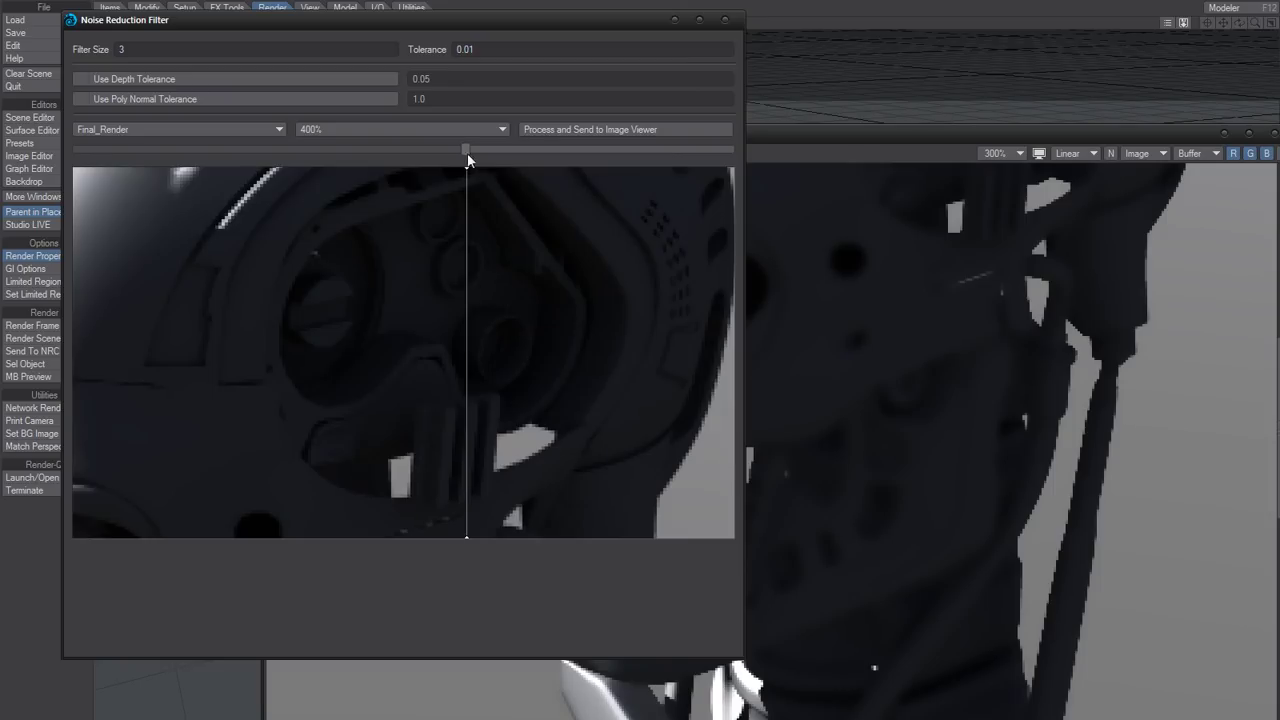
{"action": "left_click_drag", "start_coordinate": [467, 150], "coordinate": [610, 230]}
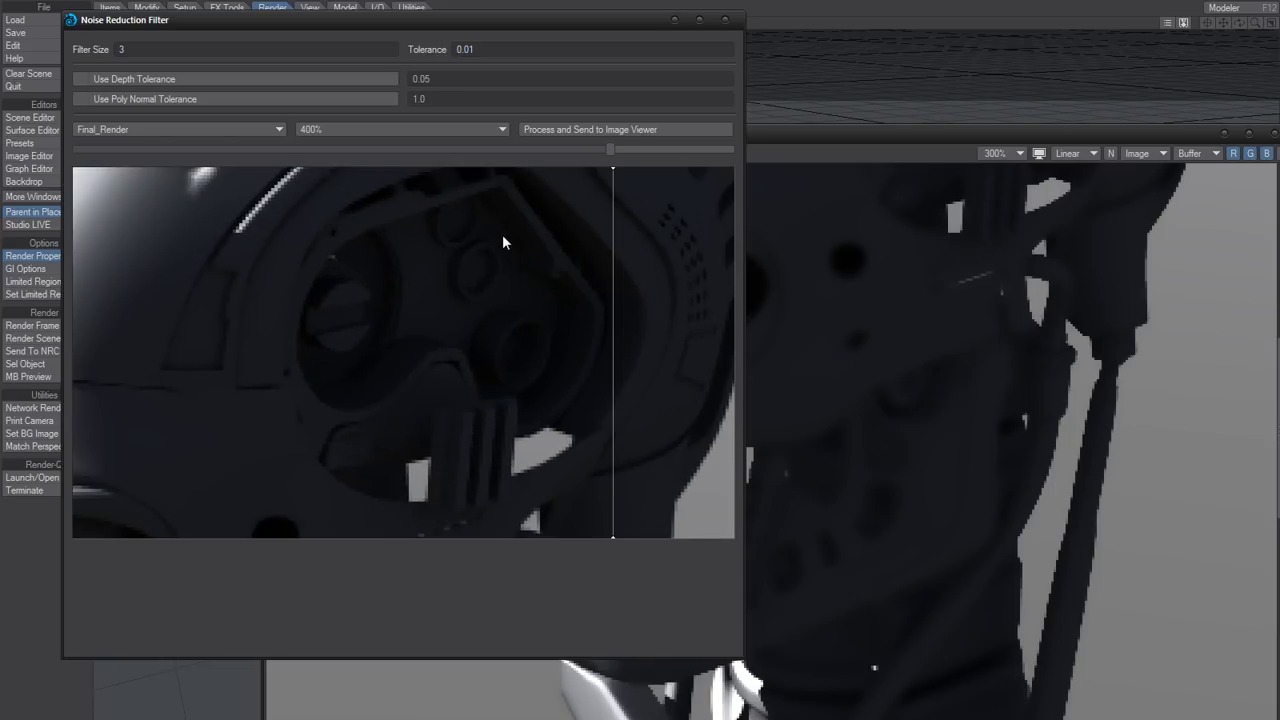
{"action": "left_click_drag", "start_coordinate": [503, 237], "coordinate": [463, 258]}
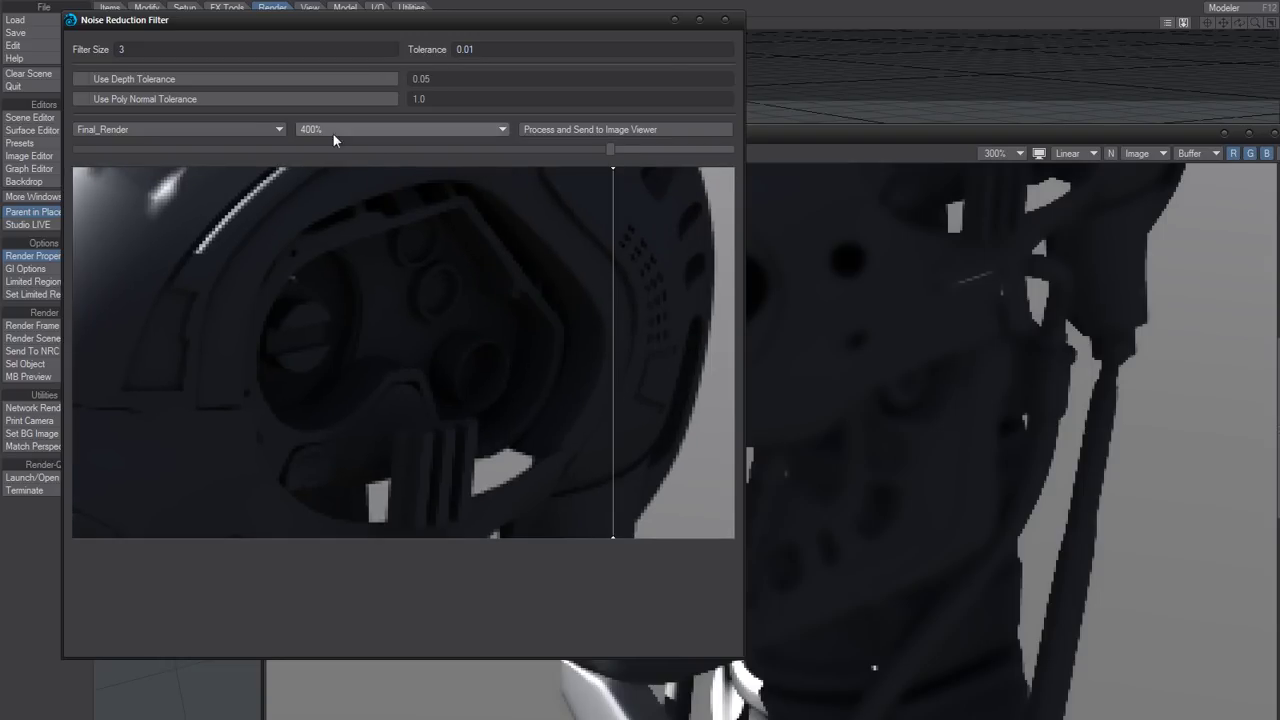
- Enable Use Poly Normal Tolerance and compare its effect on the temple and the side of the jaw
{"action": "left_click", "coordinate": [254, 104]}
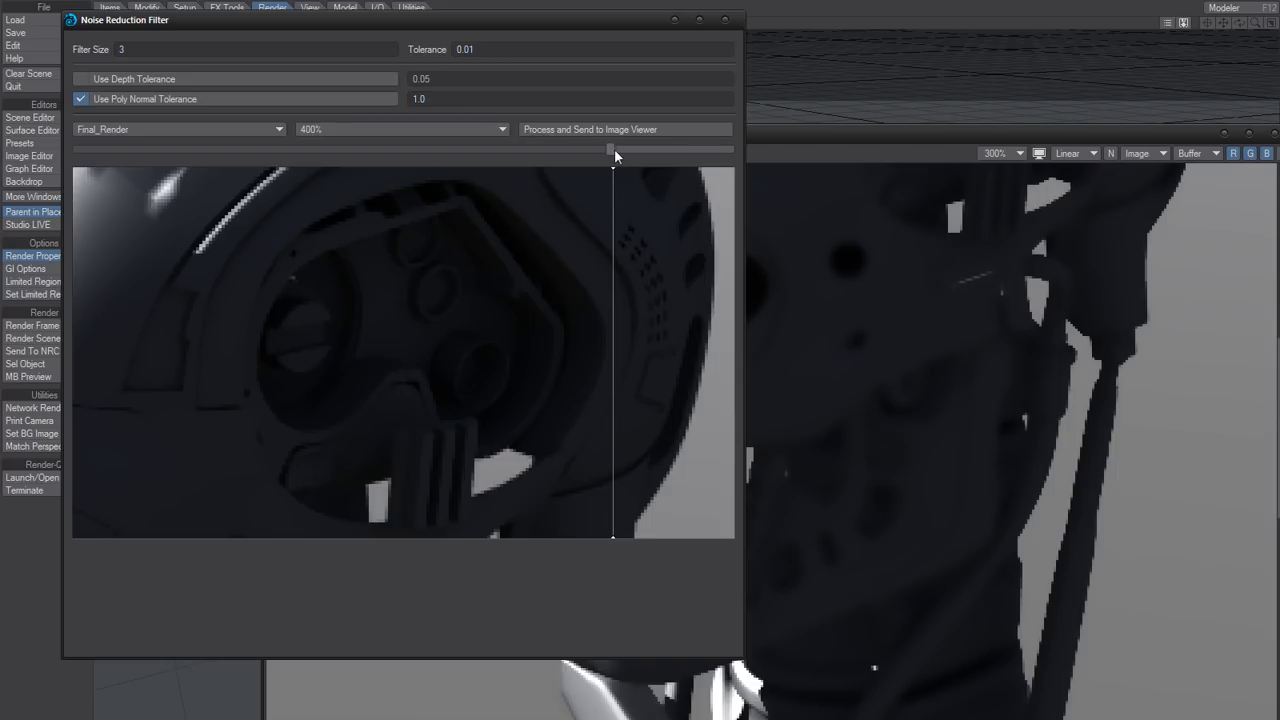
{"action": "left_click_drag", "start_coordinate": [614, 152], "coordinate": [591, 206]}
{"action": "left_click_drag", "start_coordinate": [503, 418], "coordinate": [487, 235]}
{"action": "mouse_move", "coordinate": [481, 346]}
{"action": "left_mouse_down"}
{"action": "mouse_move", "coordinate": [414, 363]}
{"action": "mouse_move", "coordinate": [437, 374]}
{"action": "mouse_move", "coordinate": [489, 354]}
{"action": "left_mouse_up"}
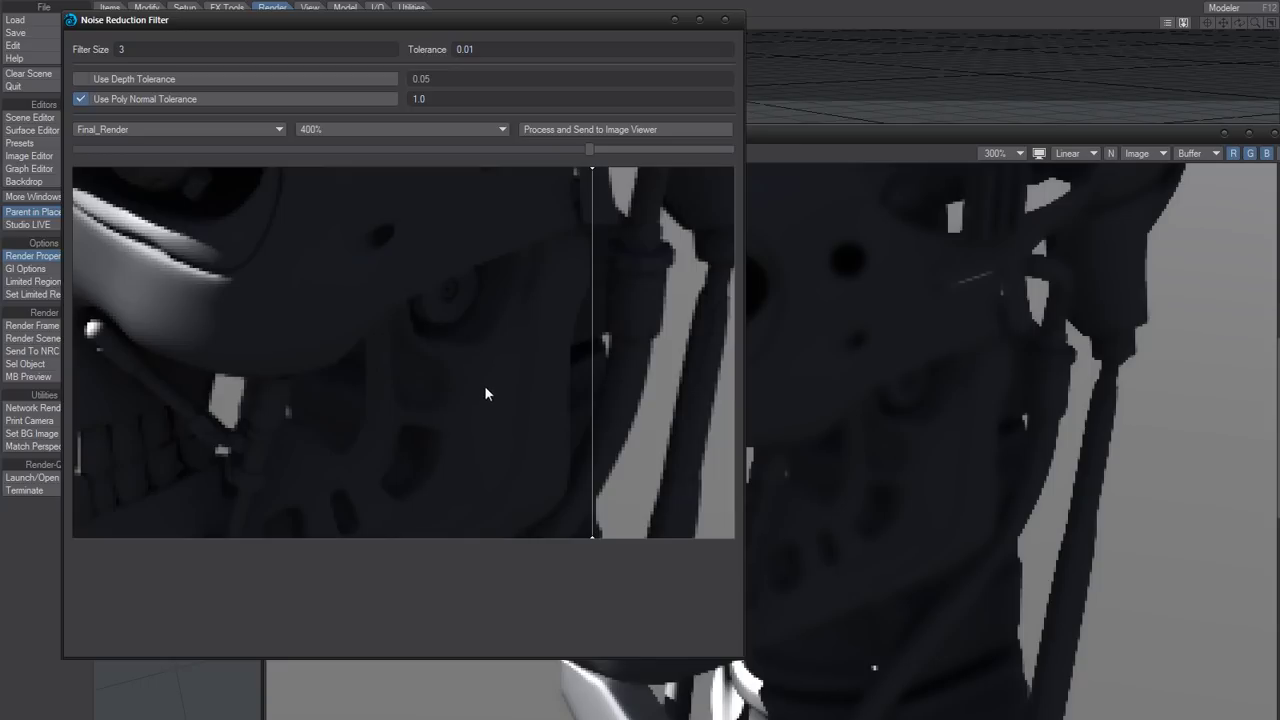
{"action": "mouse_move", "coordinate": [485, 388]}
{"action": "left_mouse_down"}
{"action": "mouse_move", "coordinate": [486, 428]}
{"action": "mouse_move", "coordinate": [486, 402]}
{"action": "left_mouse_up"}
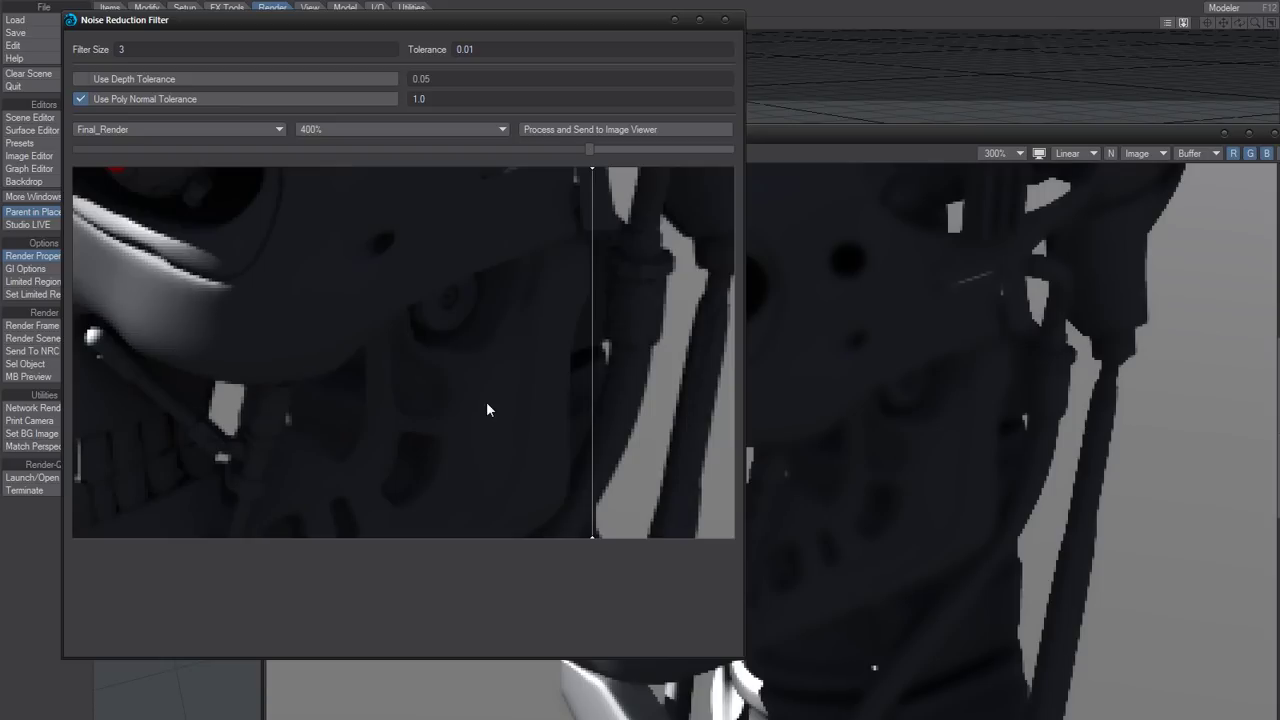
{"action": "left_click_drag", "start_coordinate": [486, 404], "coordinate": [478, 406]}
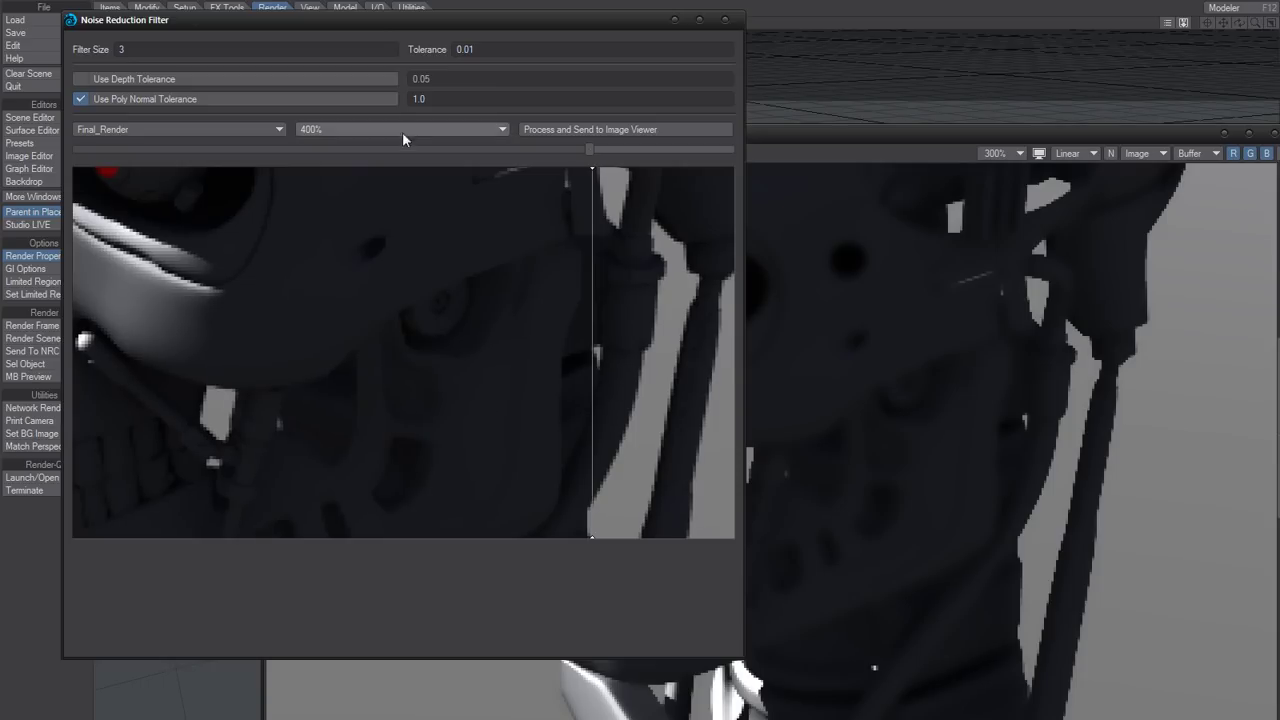
{"action": "left_click_drag", "start_coordinate": [589, 148], "coordinate": [537, 226]}
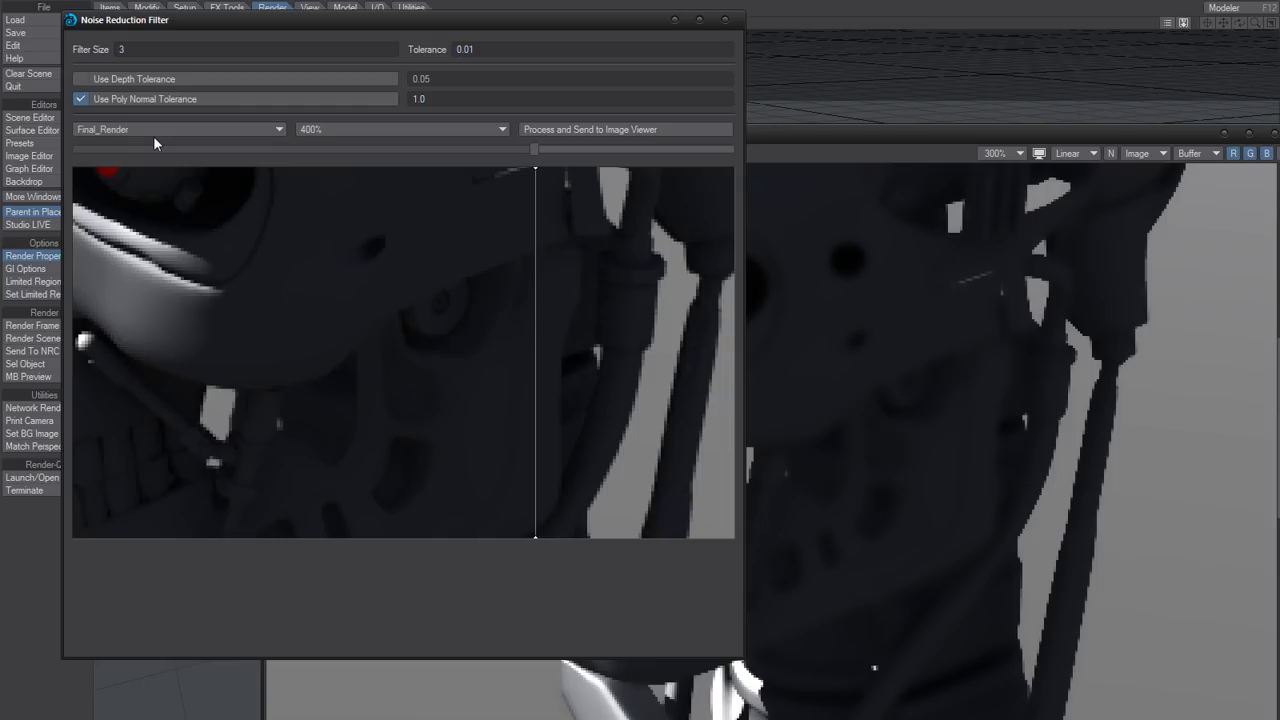
- Process the filtered Final_Render, send it to the Image Viewer, and return to the Noise Reduction Filter window
{"action": "left_click", "coordinate": [557, 130]}
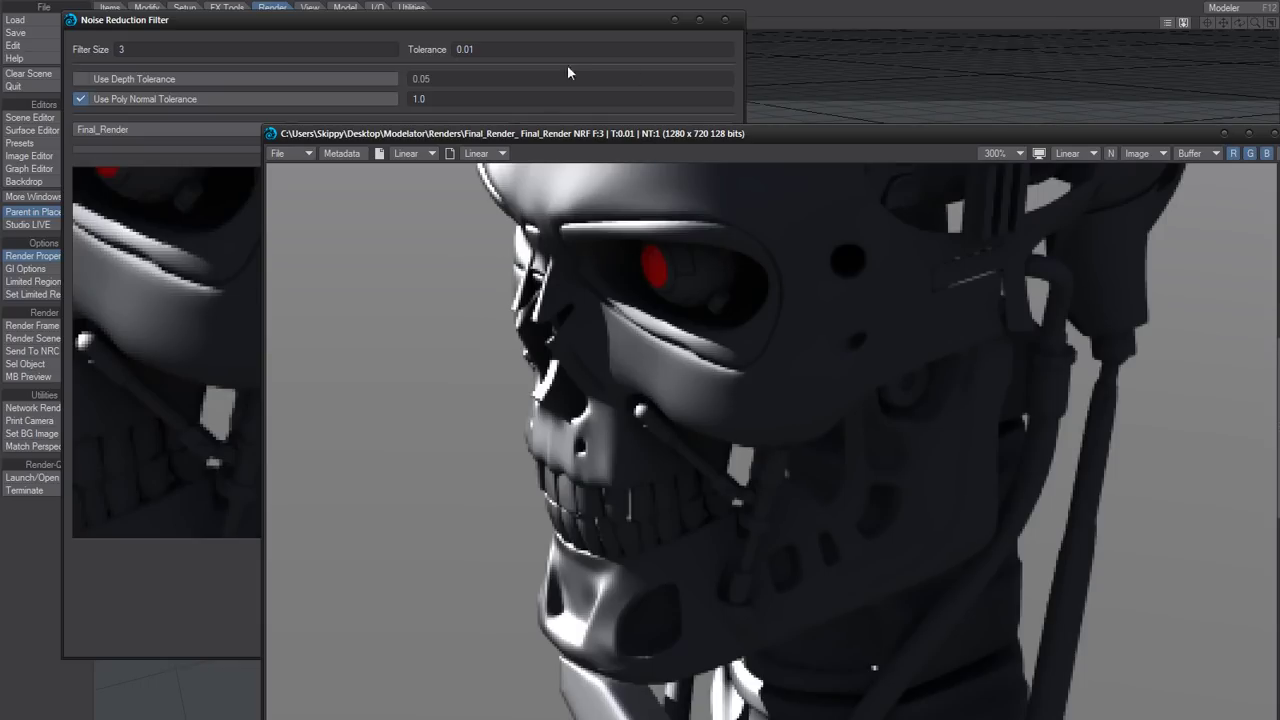
{"action": "left_click", "coordinate": [503, 22]}
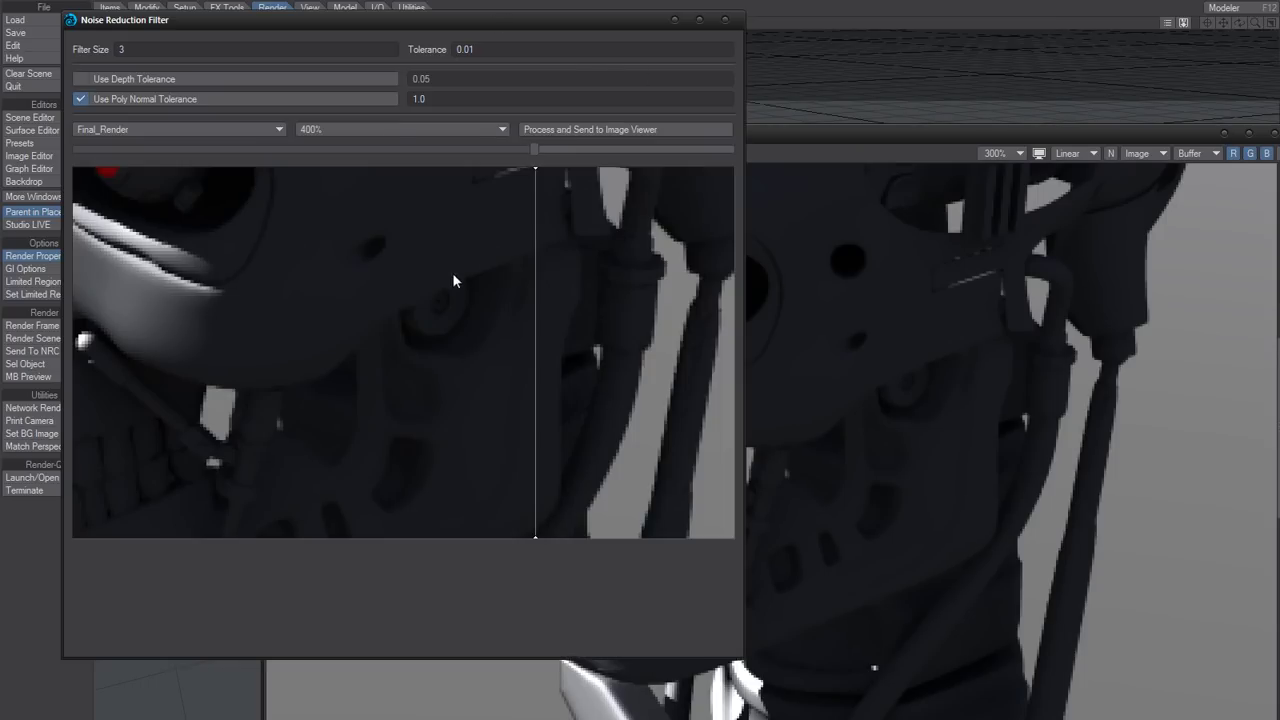
- Set the poly normal tolerance to 0.5 and shift the comparison divider slightly over the jaw
{"action": "left_click", "coordinate": [430, 99]}
{"action": "type", "text": "5"}
{"action": "key", "text": "Return"}
{"action": "mouse_move", "coordinate": [534, 148]}
{"action": "left_mouse_down"}
{"action": "mouse_move", "coordinate": [408, 157]}
{"action": "mouse_move", "coordinate": [219, 199]}
{"action": "mouse_move", "coordinate": [537, 200]}
{"action": "mouse_move", "coordinate": [523, 186]}
{"action": "mouse_move", "coordinate": [402, 233]}
{"action": "mouse_move", "coordinate": [545, 222]}
{"action": "mouse_move", "coordinate": [506, 227]}
{"action": "mouse_move", "coordinate": [522, 207]}
{"action": "left_mouse_up"}
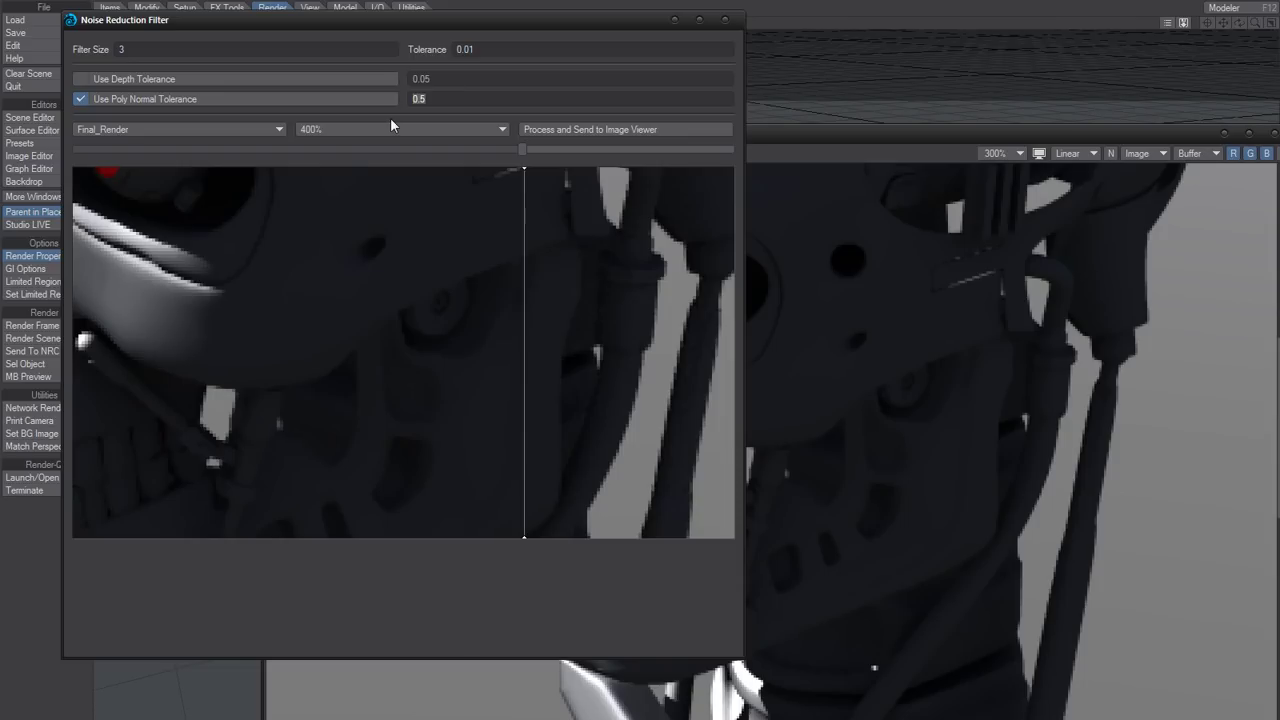
- Set the poly normal tolerance to 5.0 and sweep the comparison divider across the cheek and jaw
{"action": "key", "text": "Return"}
{"action": "left_click_drag", "start_coordinate": [521, 150], "coordinate": [219, 150]}
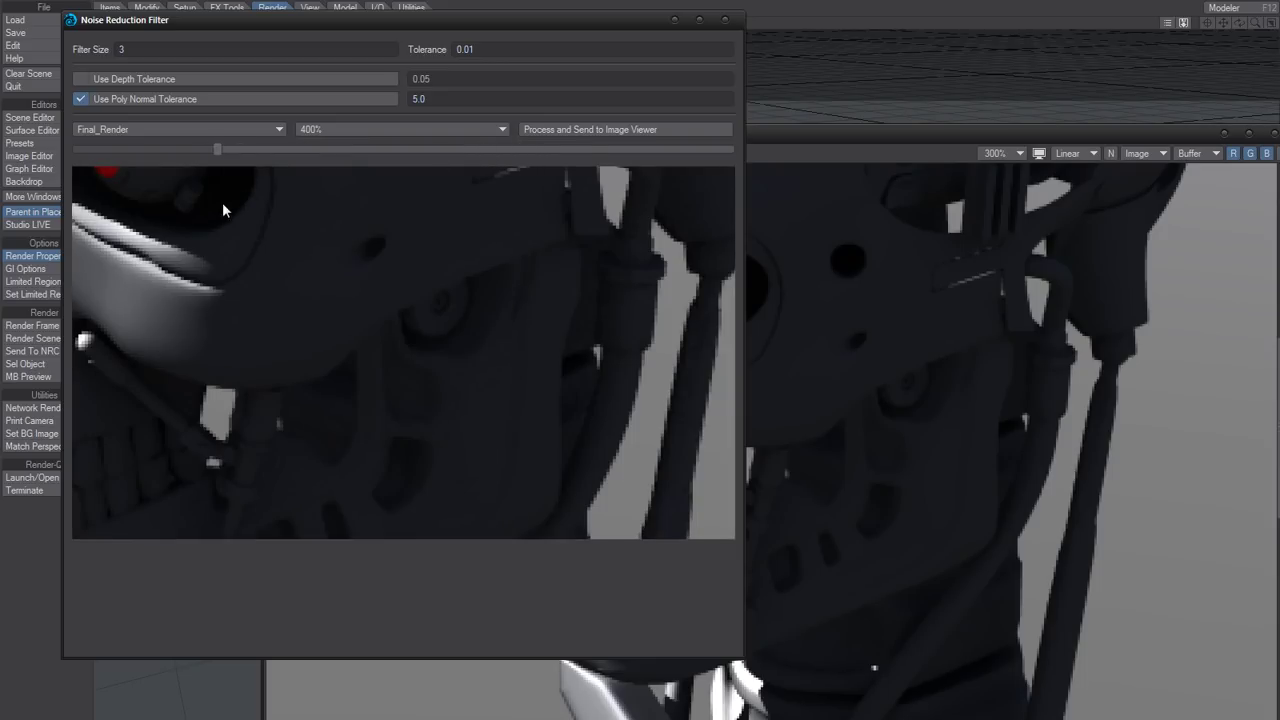
{"action": "left_click_drag", "start_coordinate": [223, 205], "coordinate": [488, 182]}
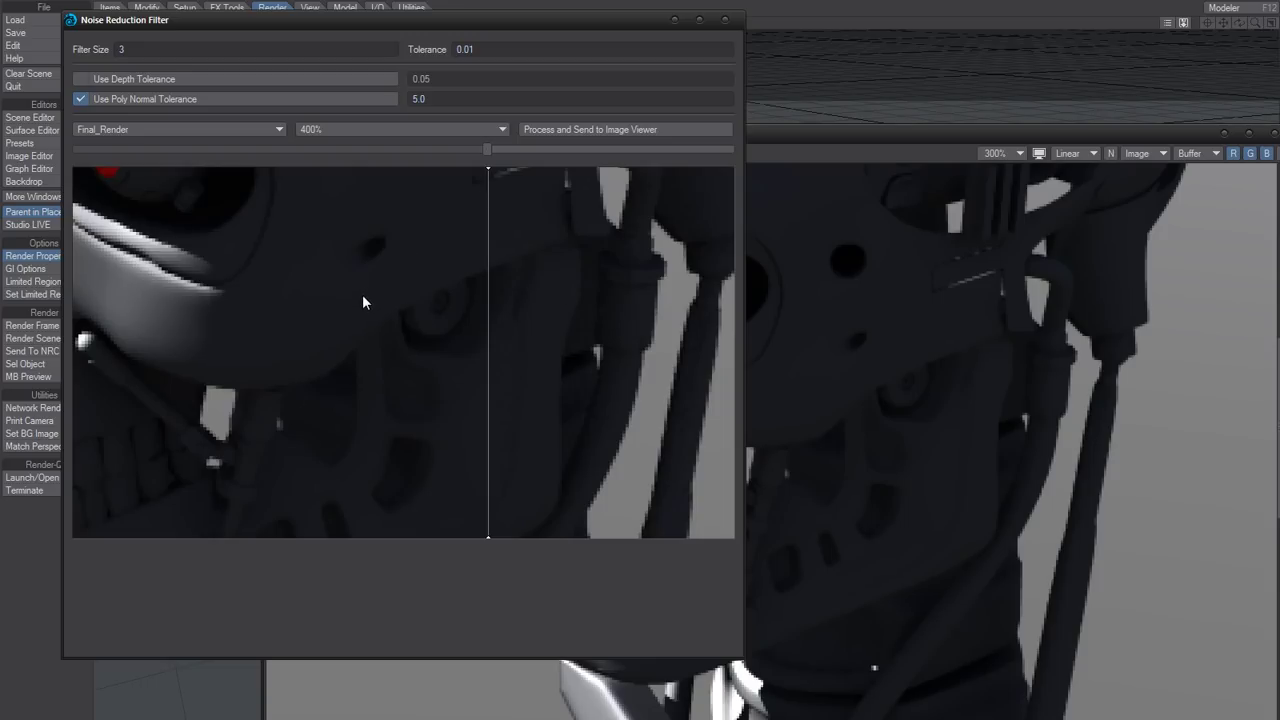
- Set the noise filter's Tolerance to 0.2 with the poly normal tolerance kept at 5.0
{"action": "left_click", "coordinate": [432, 99]}
{"action": "left_click", "coordinate": [428, 97]}
{"action": "left_click", "coordinate": [434, 98]}
{"action": "left_click", "coordinate": [436, 97]}
{"action": "left_click", "coordinate": [436, 97]}
{"action": "left_click", "coordinate": [468, 50]}
{"action": "left_click", "coordinate": [420, 98]}
{"action": "left_click", "coordinate": [458, 97]}
{"action": "double_click", "coordinate": [465, 49]}
{"action": "type", "text": "0.2"}
{"action": "key", "text": "Return"}
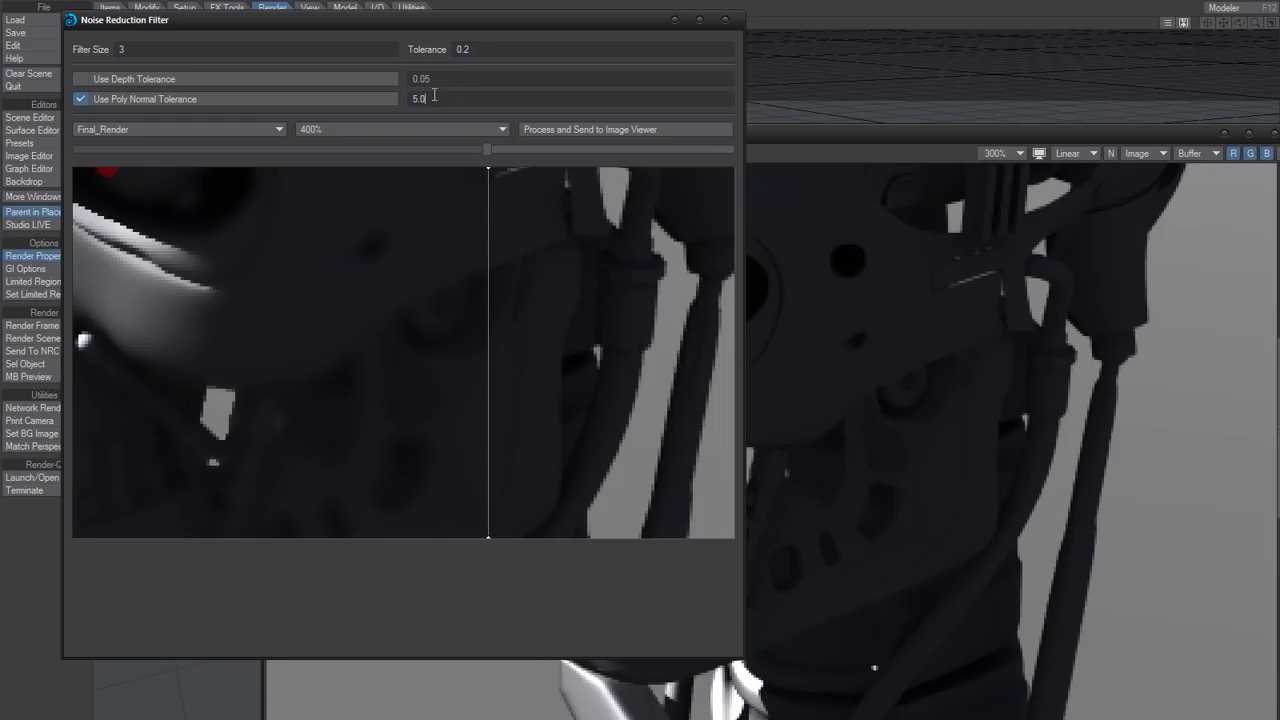
- Set the noise filter's Tolerance to 0.05 and abort the running noise reduction
{"action": "left_click", "coordinate": [463, 49]}
{"action": "key", "text": "BackSpace"}
{"action": "type", "text": "05"}
{"action": "key", "text": "Return"}
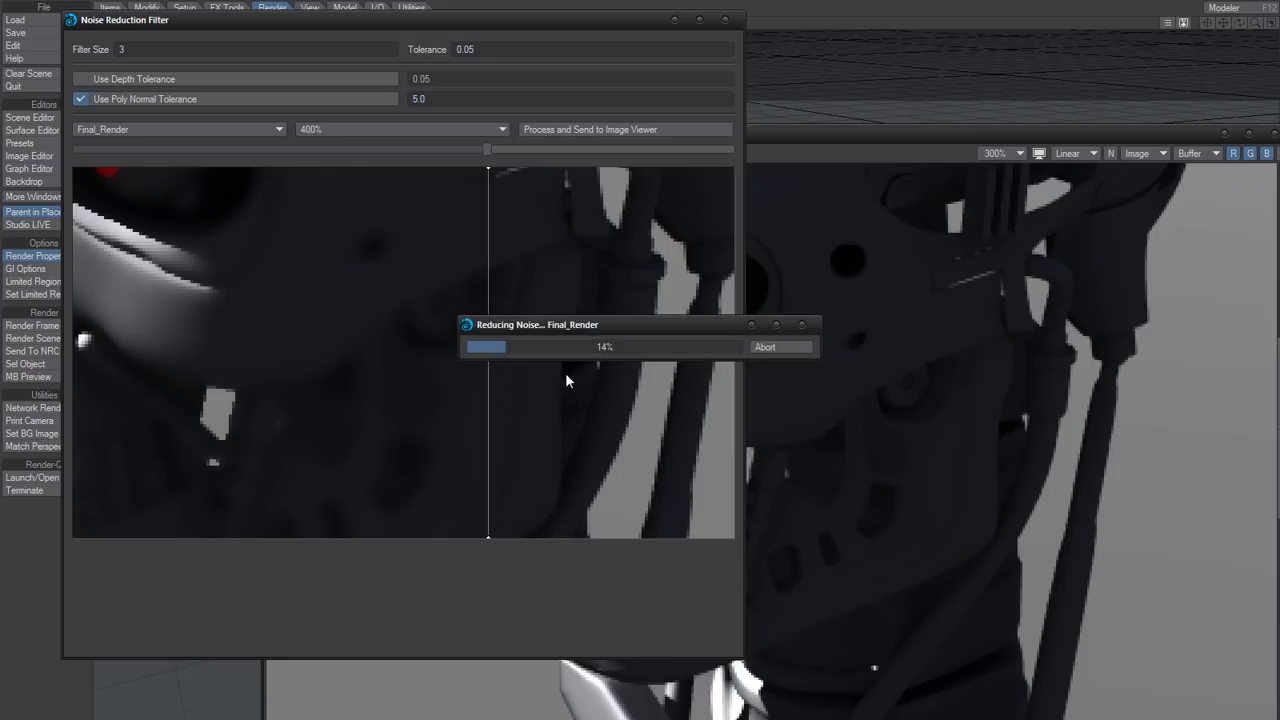
{"action": "left_click", "coordinate": [763, 347]}
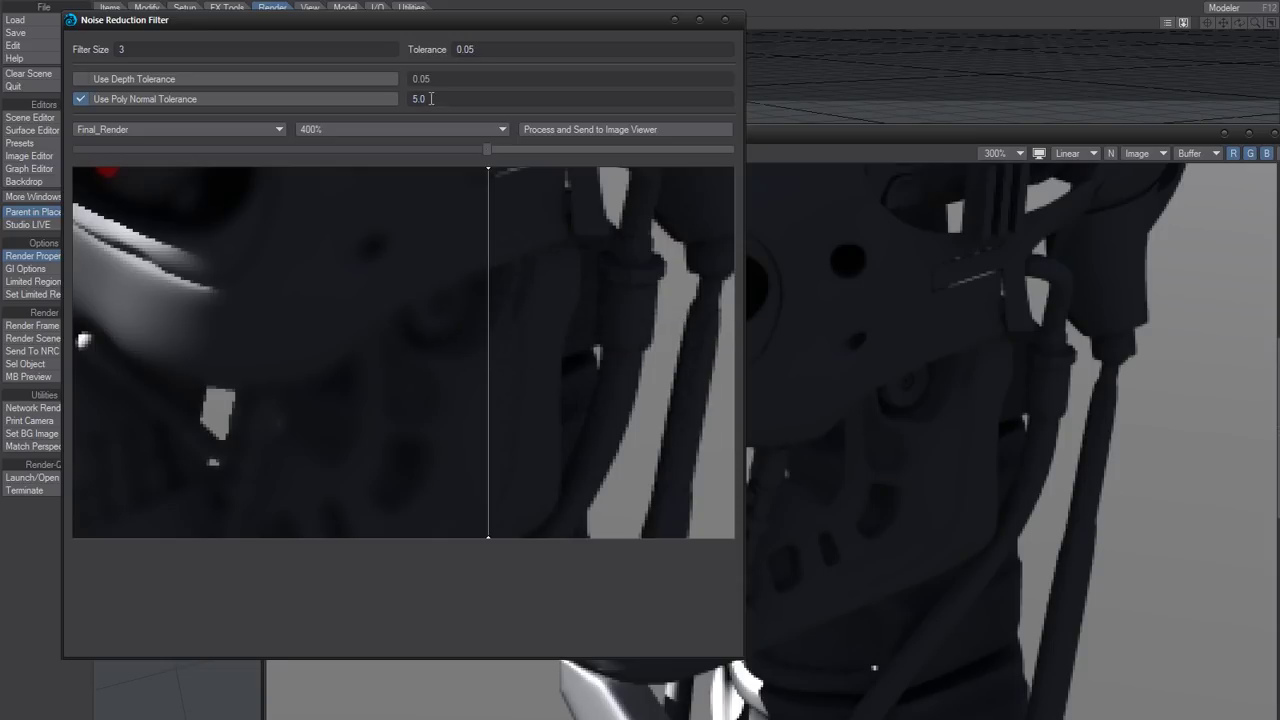
- Set the poly normal tolerance to 2.0 and move the comparison divider toward the back of the jaw
{"action": "left_click", "coordinate": [431, 98]}
{"action": "type", "text": "2"}
{"action": "key", "text": "Return"}
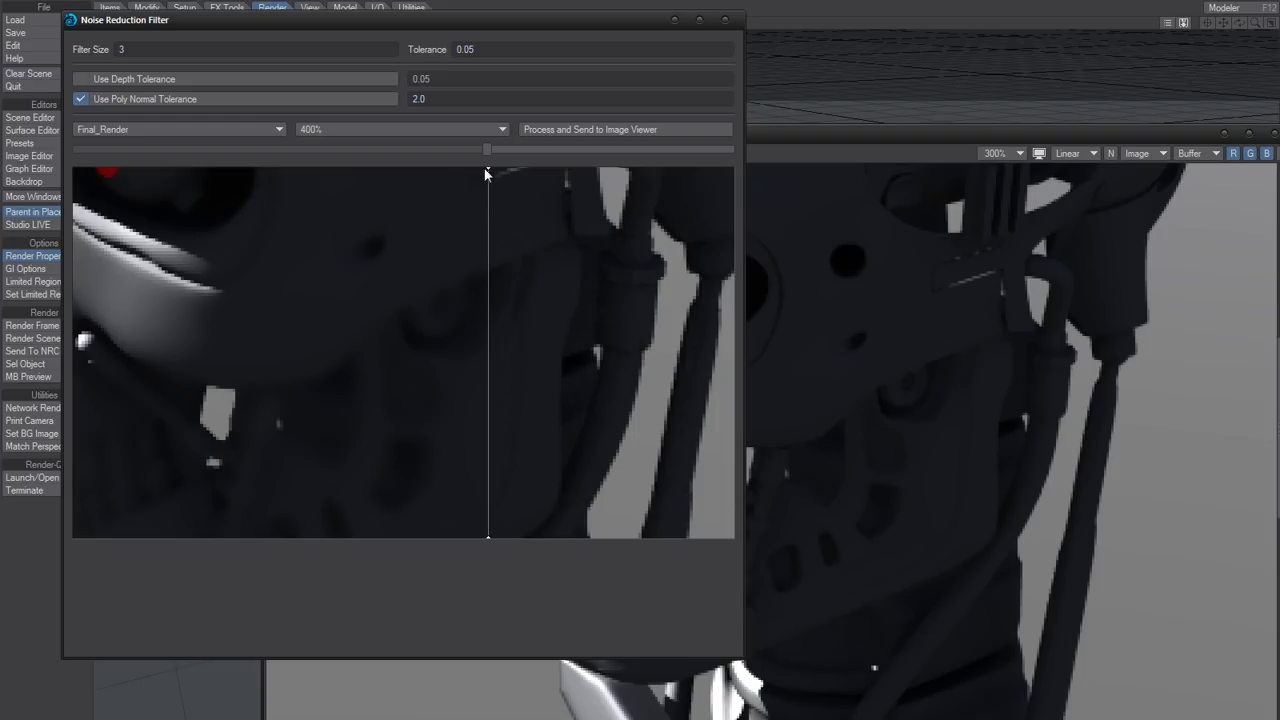
{"action": "left_click_drag", "start_coordinate": [488, 150], "coordinate": [528, 191]}
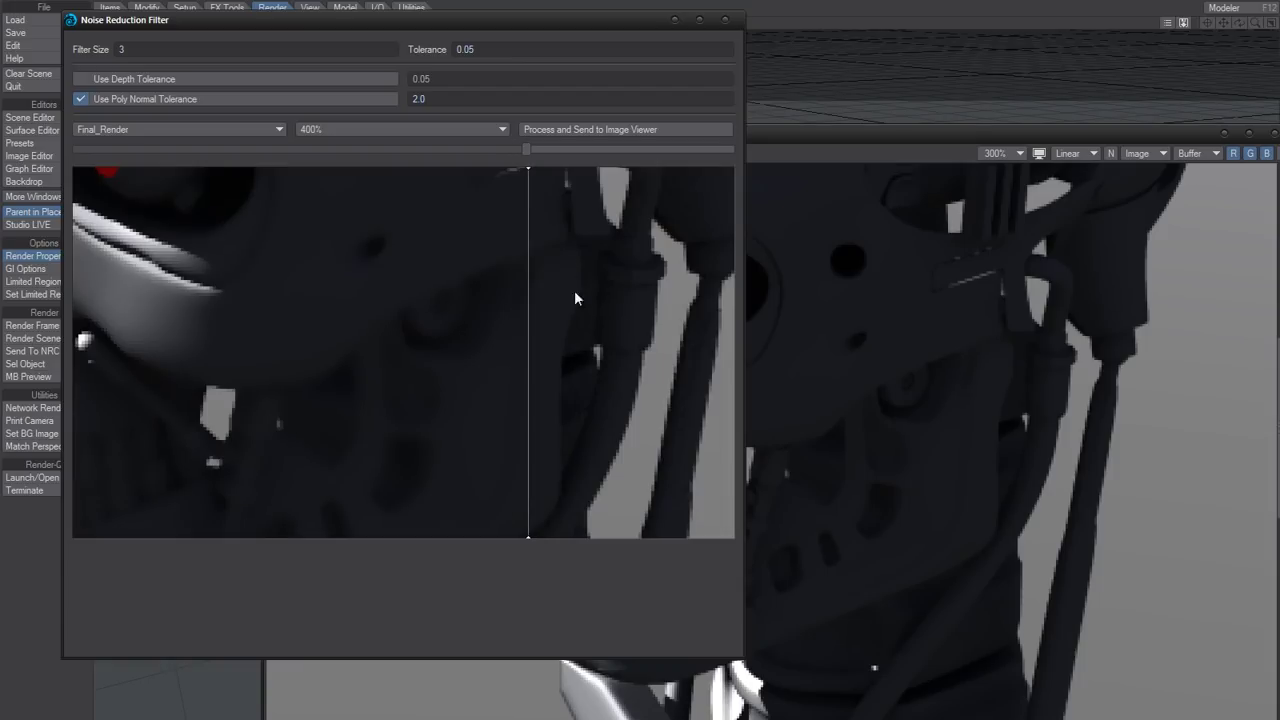
- Set the noise filter's poly normal tolerance to 1.0 and its Tolerance to 0.02
{"action": "left_click", "coordinate": [420, 98]}
{"action": "type", "text": "1"}
{"action": "key", "text": "Return"}
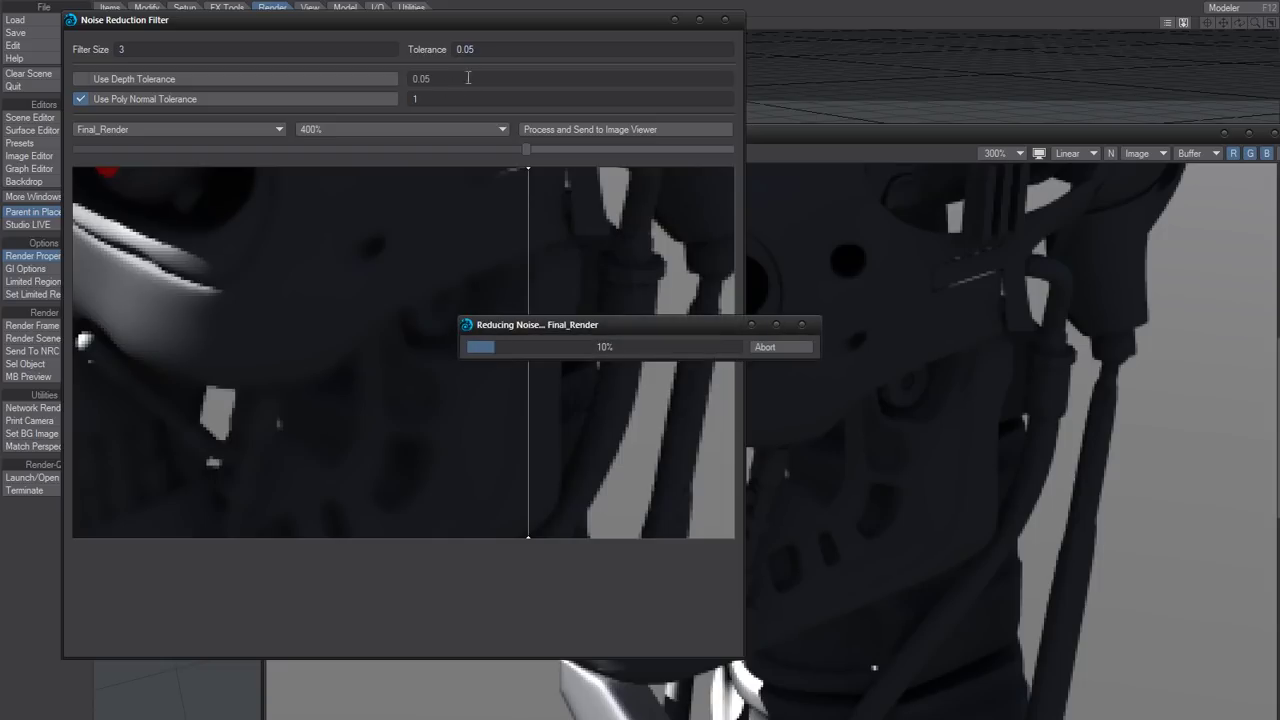
{"action": "left_click", "coordinate": [468, 49]}
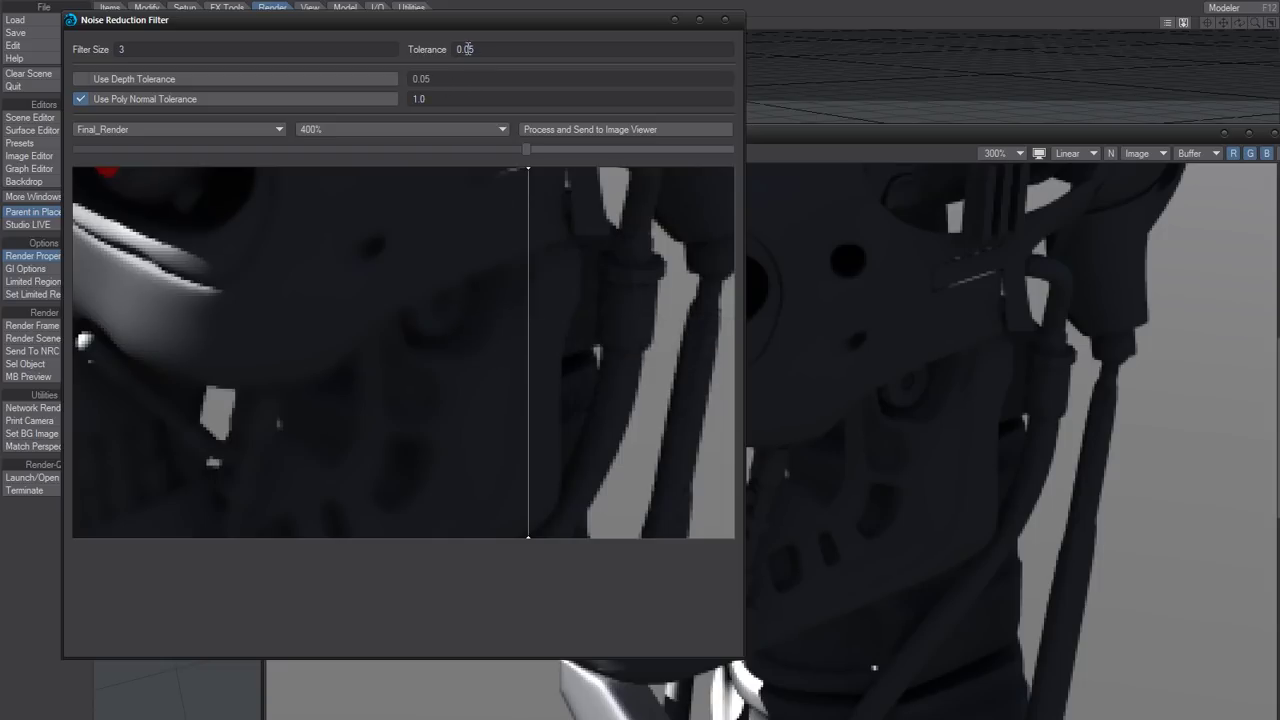
{"action": "key", "text": "BackSpace"}
{"action": "type", "text": "2"}
{"action": "key", "text": "Return"}
{"action": "left_click_drag", "start_coordinate": [477, 49], "coordinate": [469, 49]}
- Open the LightWave 2018 online documentation in the browser, search for "reduction" and view the Noise_Reduction_Filter.png result on the Filter List page
{"action": "key", "text": "F1"}
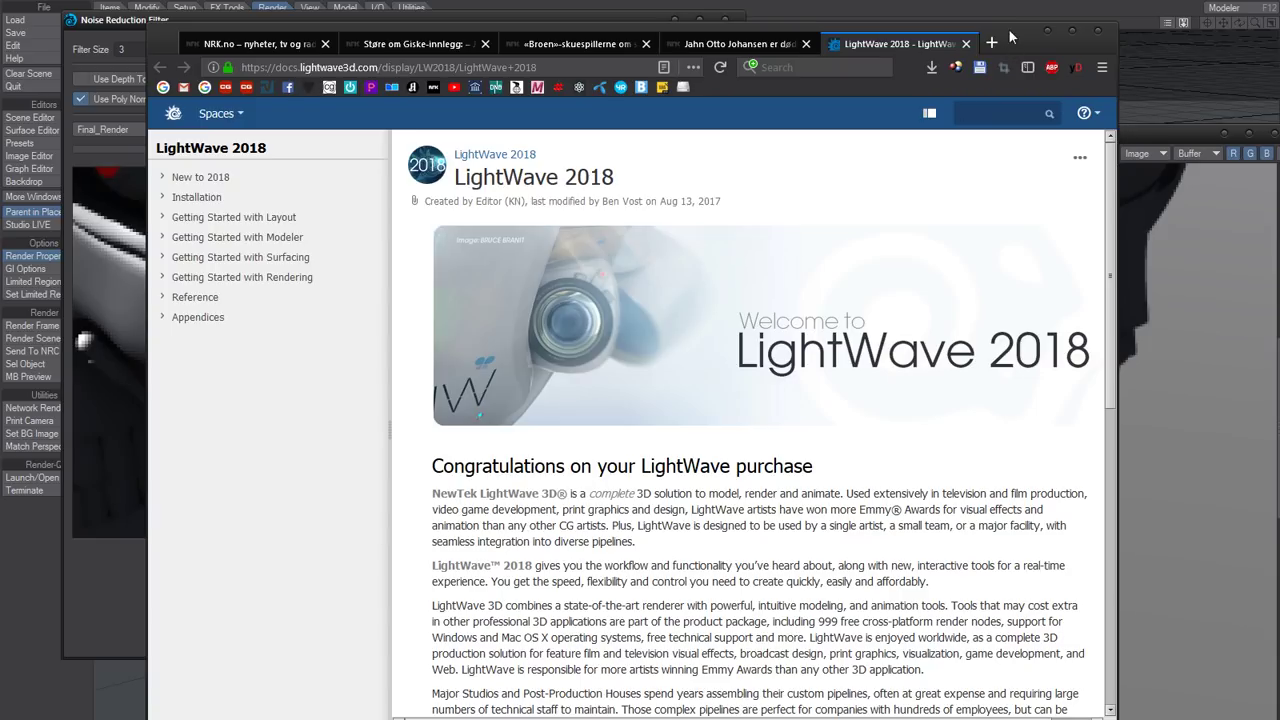
{"action": "mouse_move", "coordinate": [1006, 37]}
{"action": "left_mouse_down"}
{"action": "mouse_move", "coordinate": [1004, 59]}
{"action": "mouse_move", "coordinate": [985, 39]}
{"action": "left_mouse_up"}
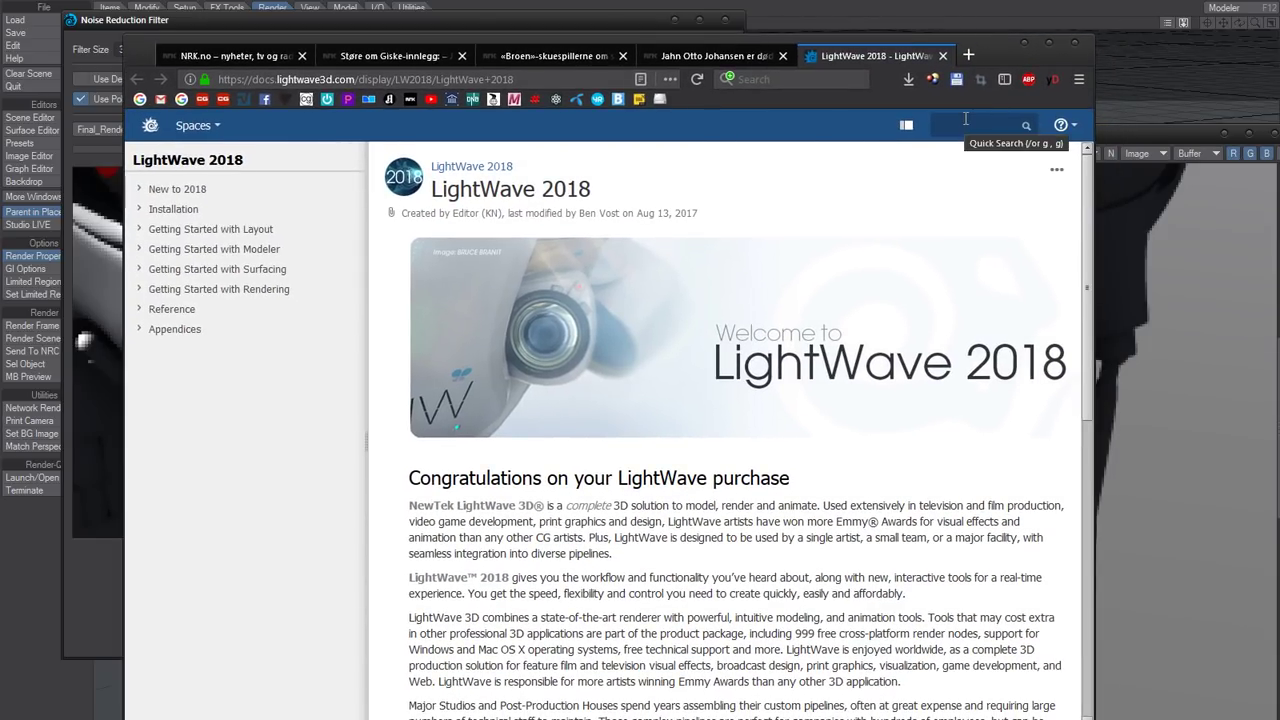
{"action": "type", "text": "reduction"}
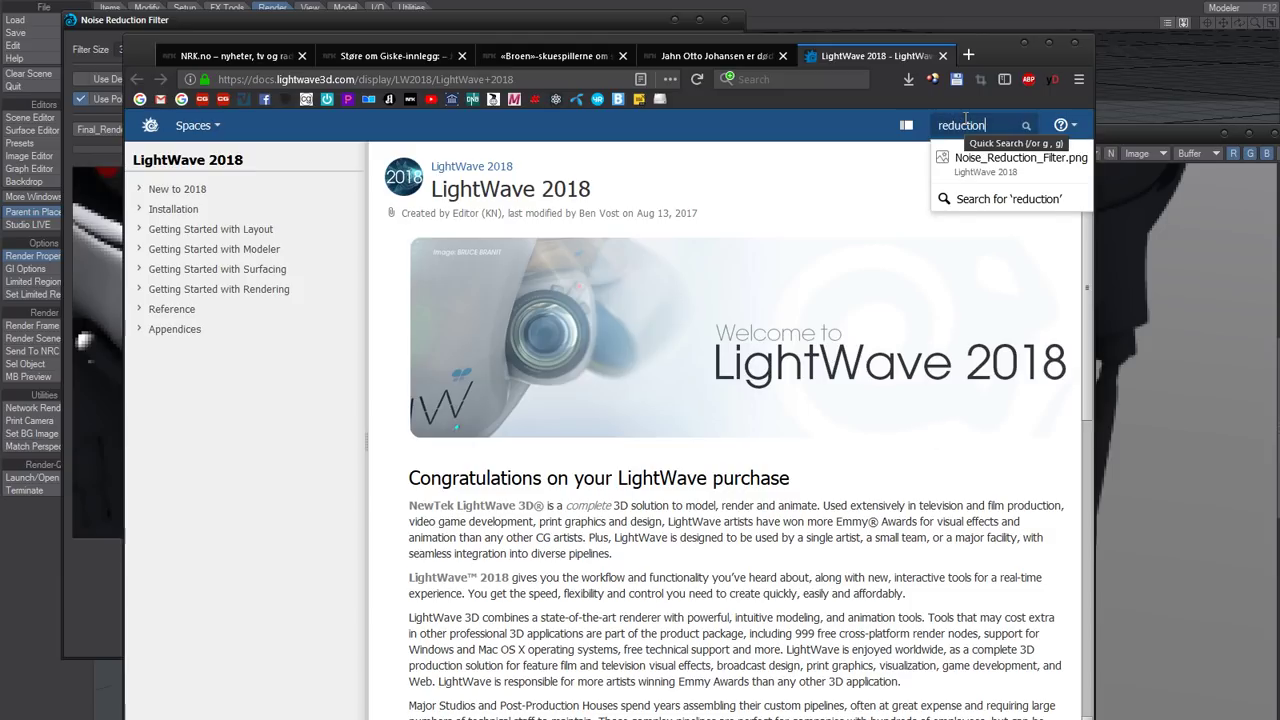
{"action": "key", "text": "Down"}
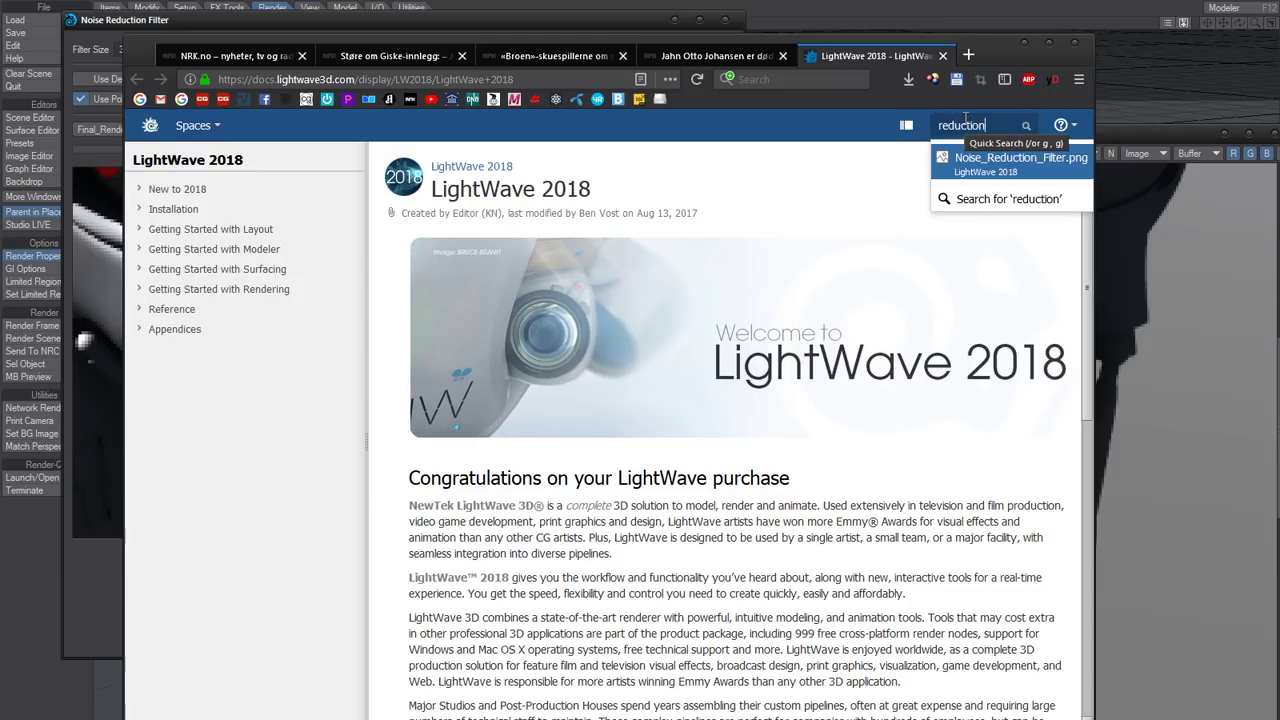
{"action": "key", "text": "Return"}
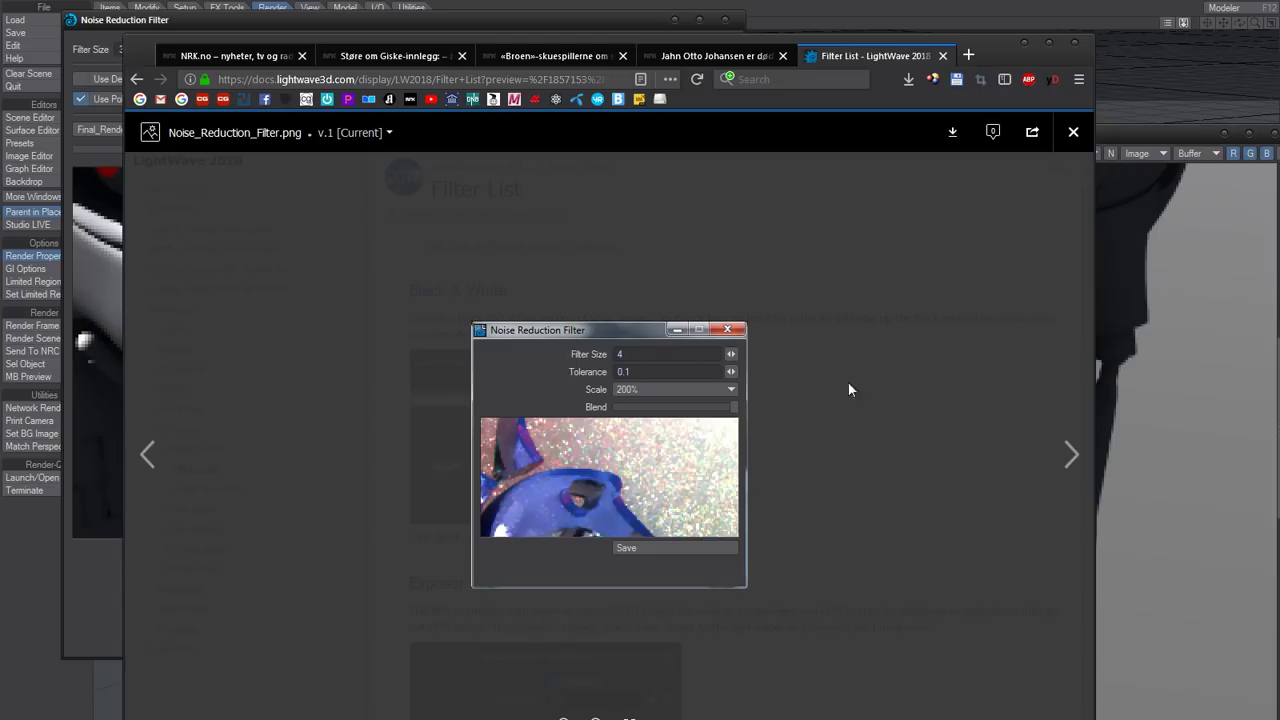
{"action": "left_click", "coordinate": [860, 389]}
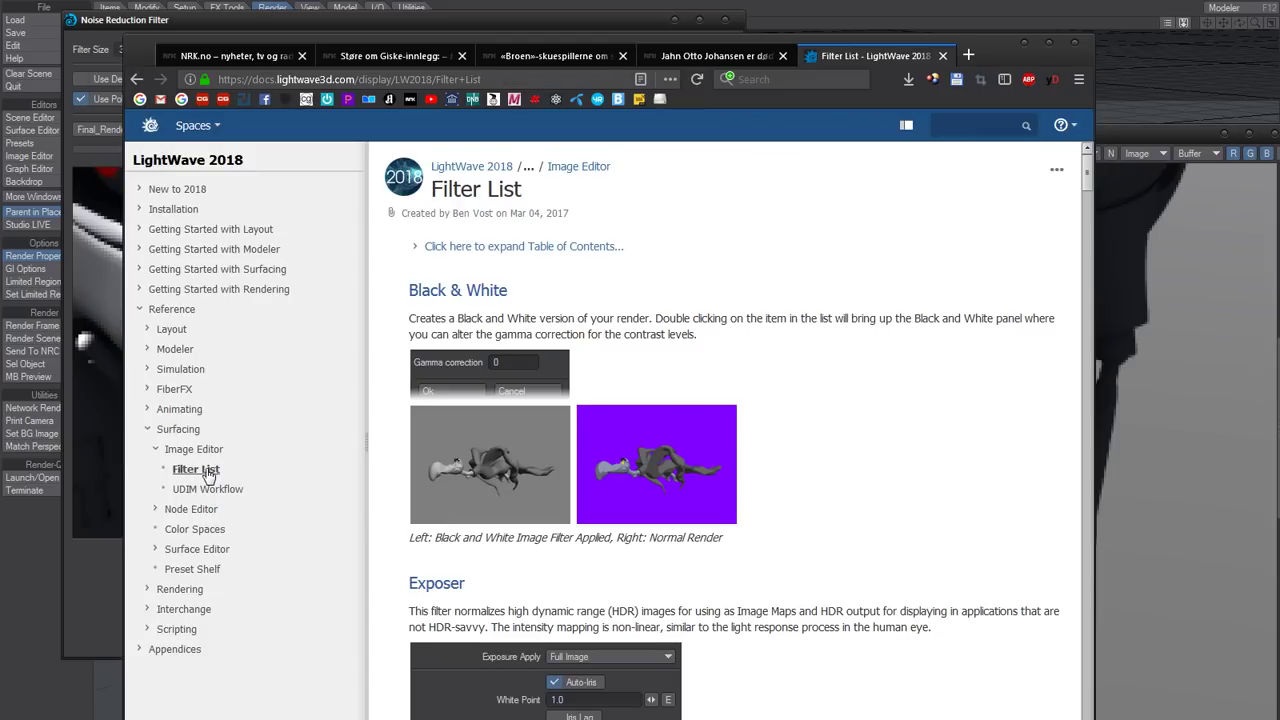
{"action": "mouse_move", "coordinate": [1088, 172]}
{"action": "left_mouse_down"}
{"action": "mouse_move", "coordinate": [1046, 434]}
{"action": "mouse_move", "coordinate": [1029, 714]}
{"action": "mouse_move", "coordinate": [1053, 322]}
{"action": "mouse_move", "coordinate": [1045, 100]}
{"action": "left_mouse_up"}
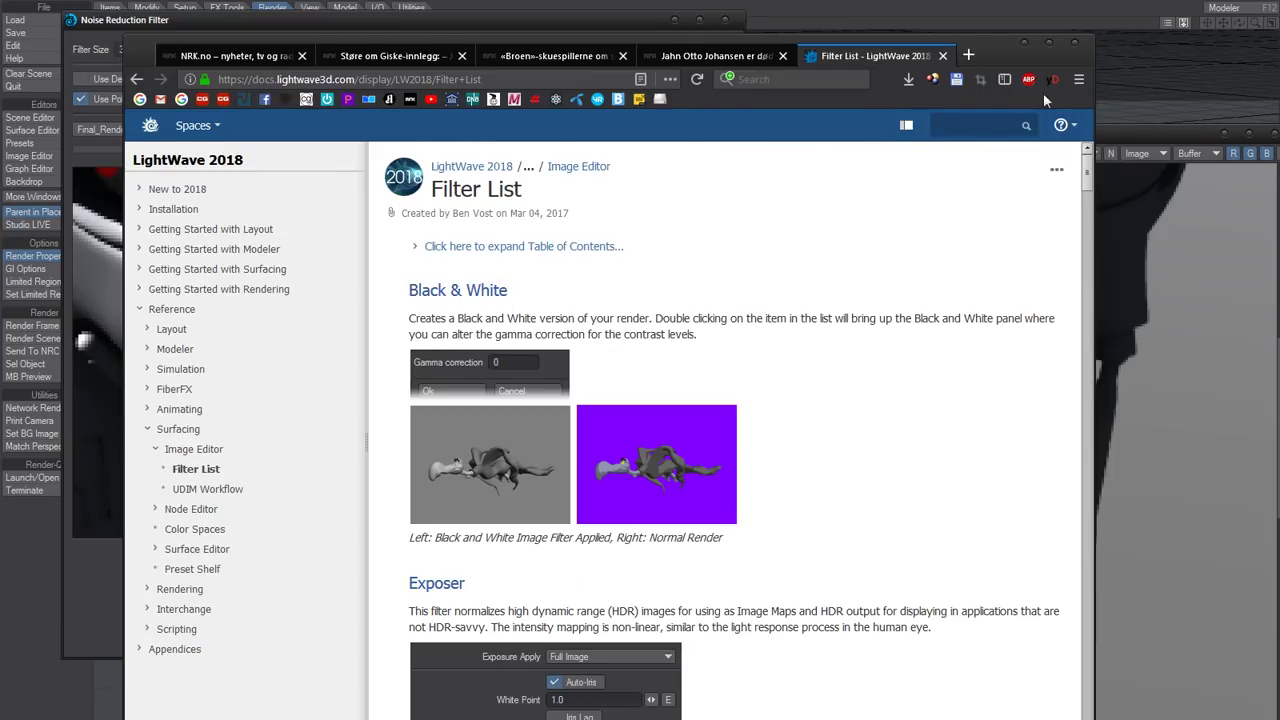
- Search the documentation for "noise" and open the Noise Filter Options page
{"action": "left_click", "coordinate": [967, 123]}
{"action": "type", "text": "no"}
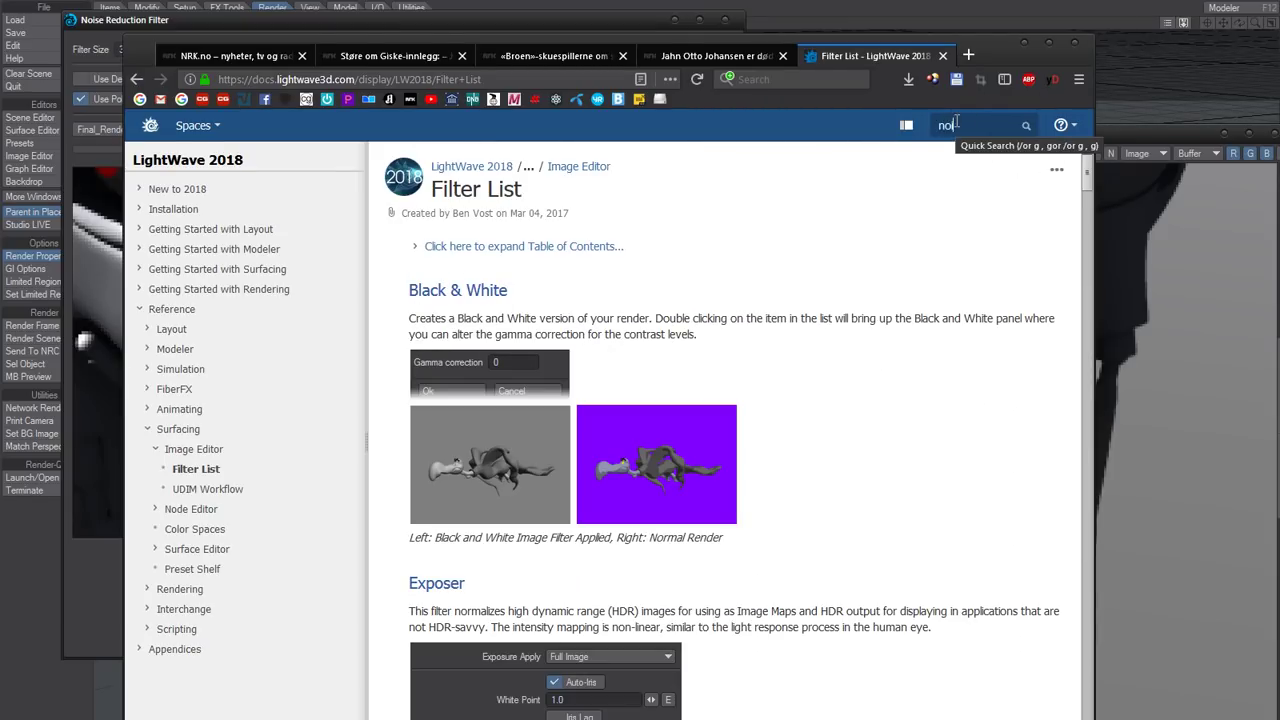
{"action": "type", "text": "ise"}
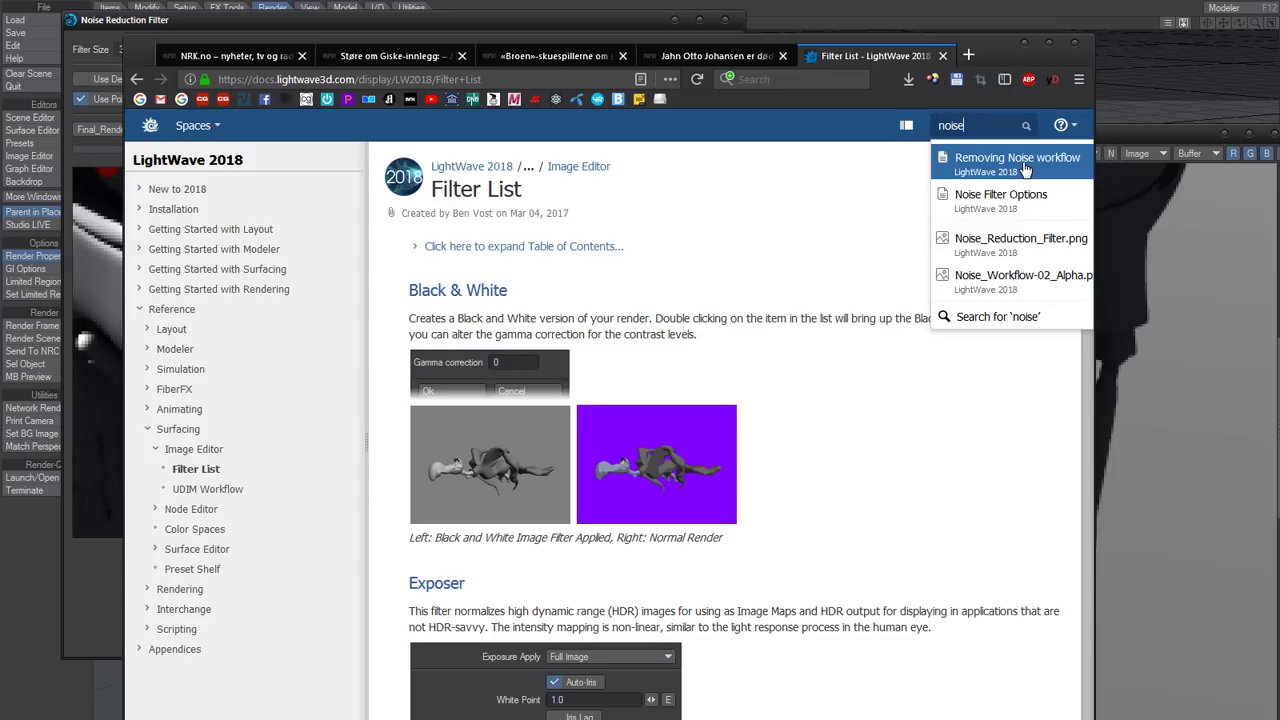
{"action": "left_click", "coordinate": [1005, 200]}
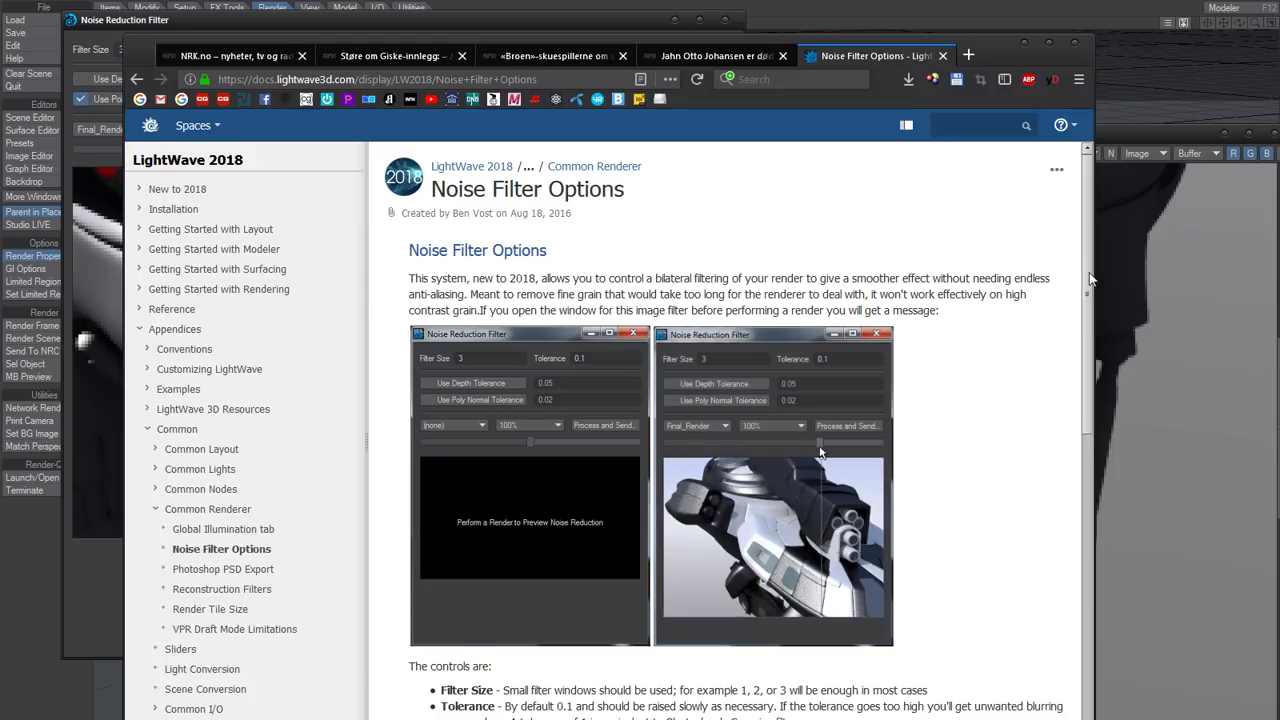
- Read through the Noise Filter Options page, examining the control descriptions and the example images of the filter
{"action": "scroll", "coordinate": [1065, 465], "scroll_direction": "down", "scroll_amount": 6}
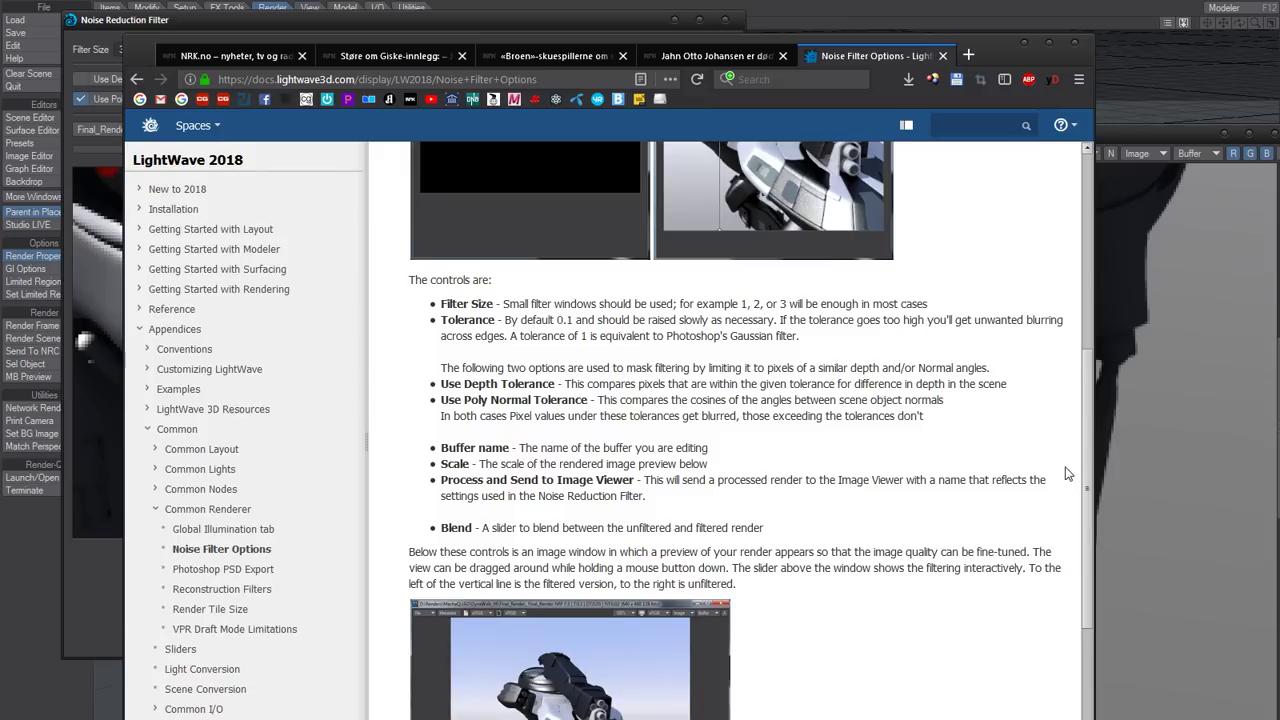
{"action": "scroll", "coordinate": [1068, 474], "scroll_direction": "up", "scroll_amount": 3}
{"action": "scroll", "coordinate": [1050, 500], "scroll_direction": "down", "scroll_amount": 4}
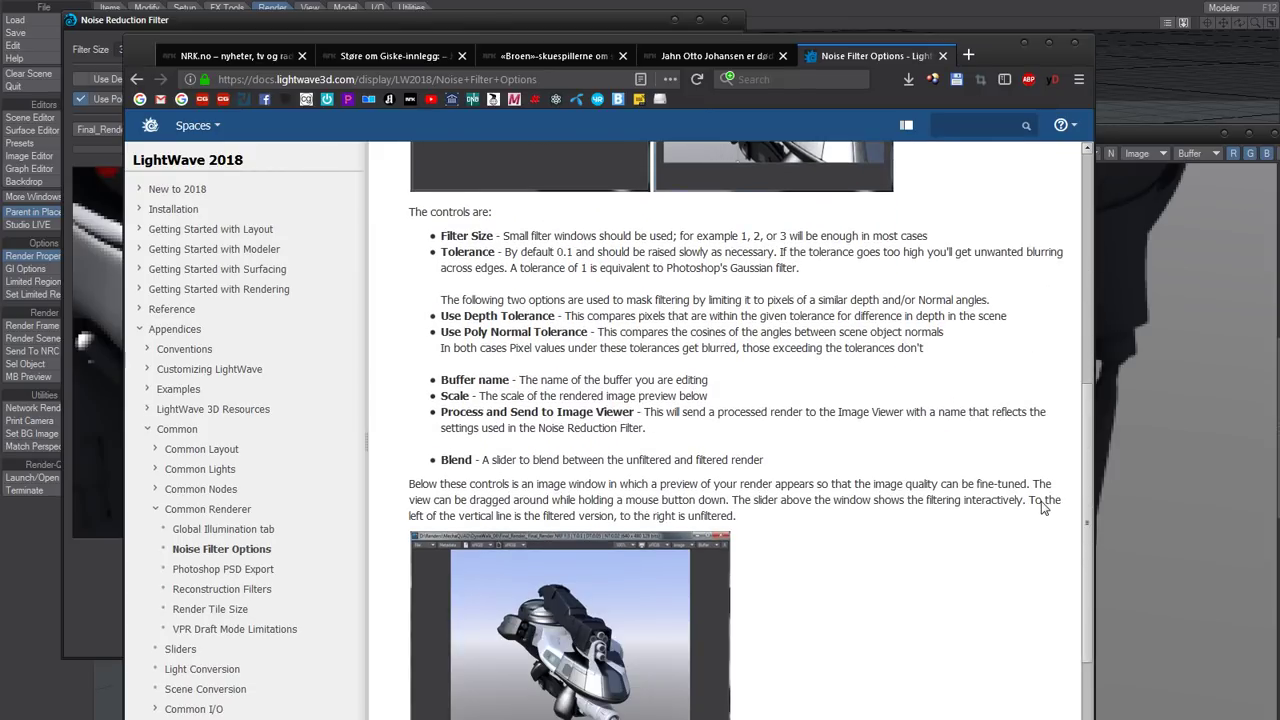
{"action": "scroll", "coordinate": [1047, 560], "scroll_direction": "down", "scroll_amount": 2}
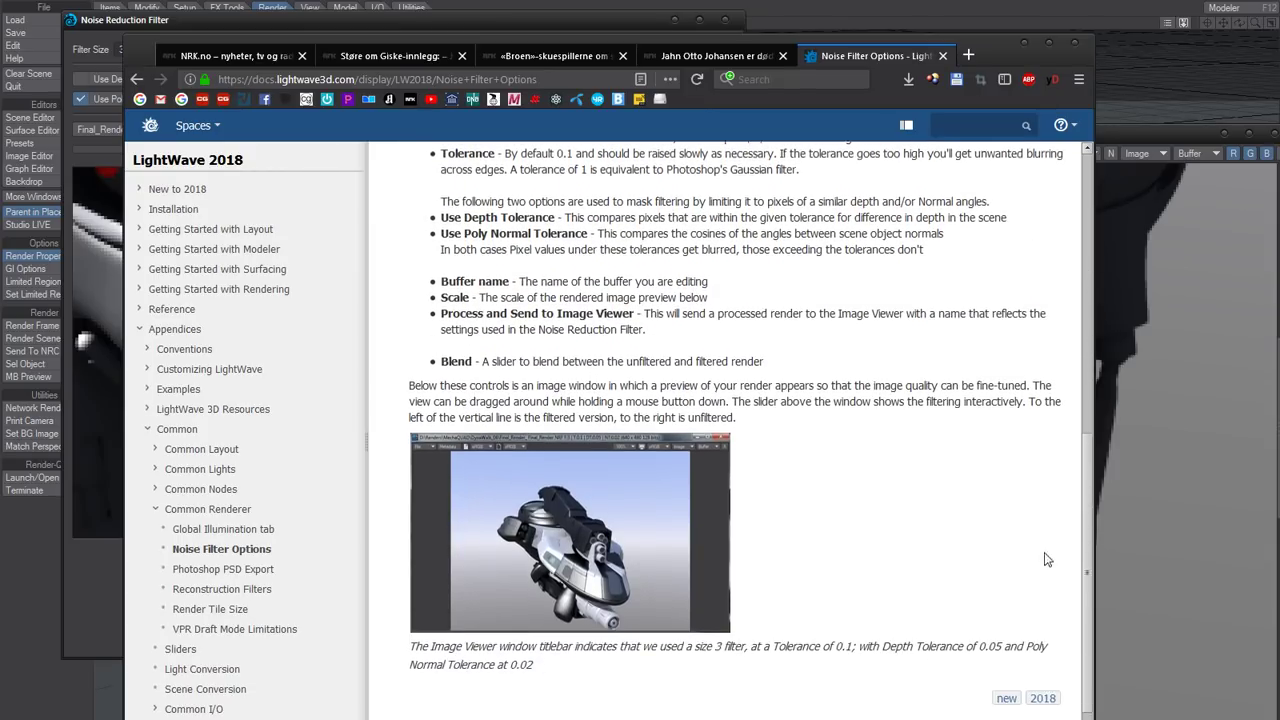
{"action": "scroll", "coordinate": [1045, 585], "scroll_direction": "down", "scroll_amount": 1}
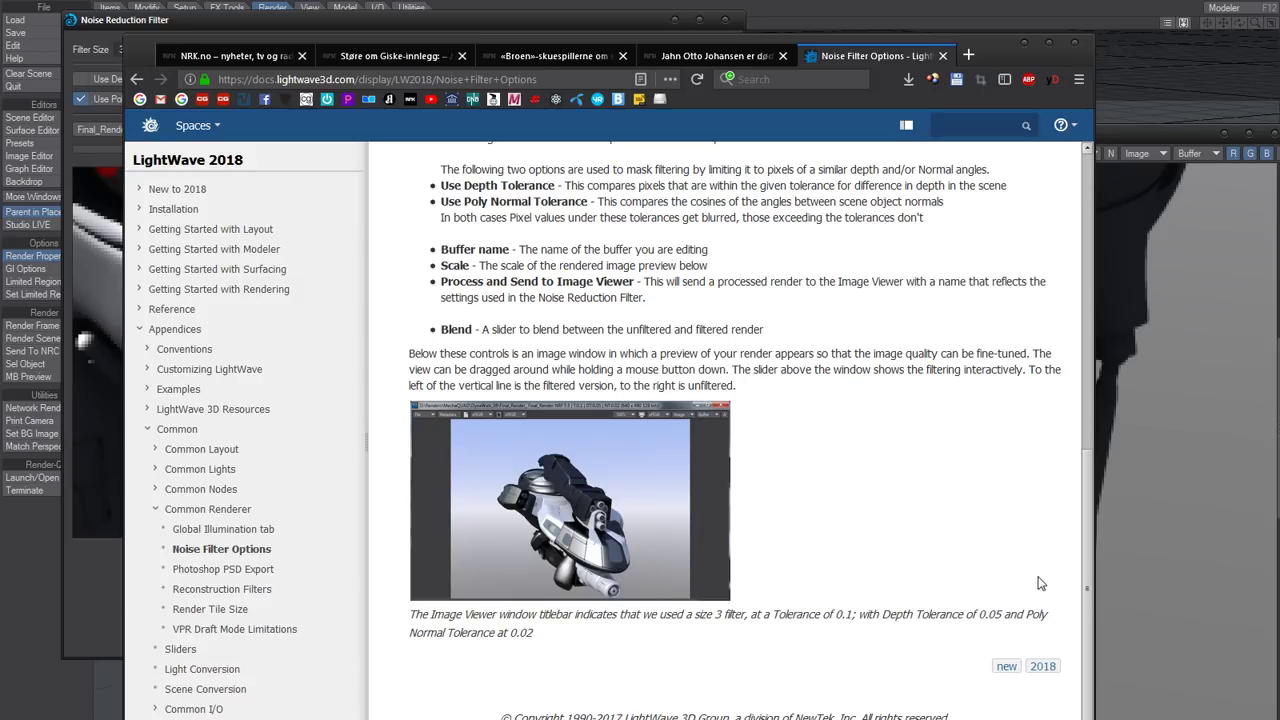
{"action": "left_click_drag", "start_coordinate": [1087, 588], "coordinate": [1088, 358]}
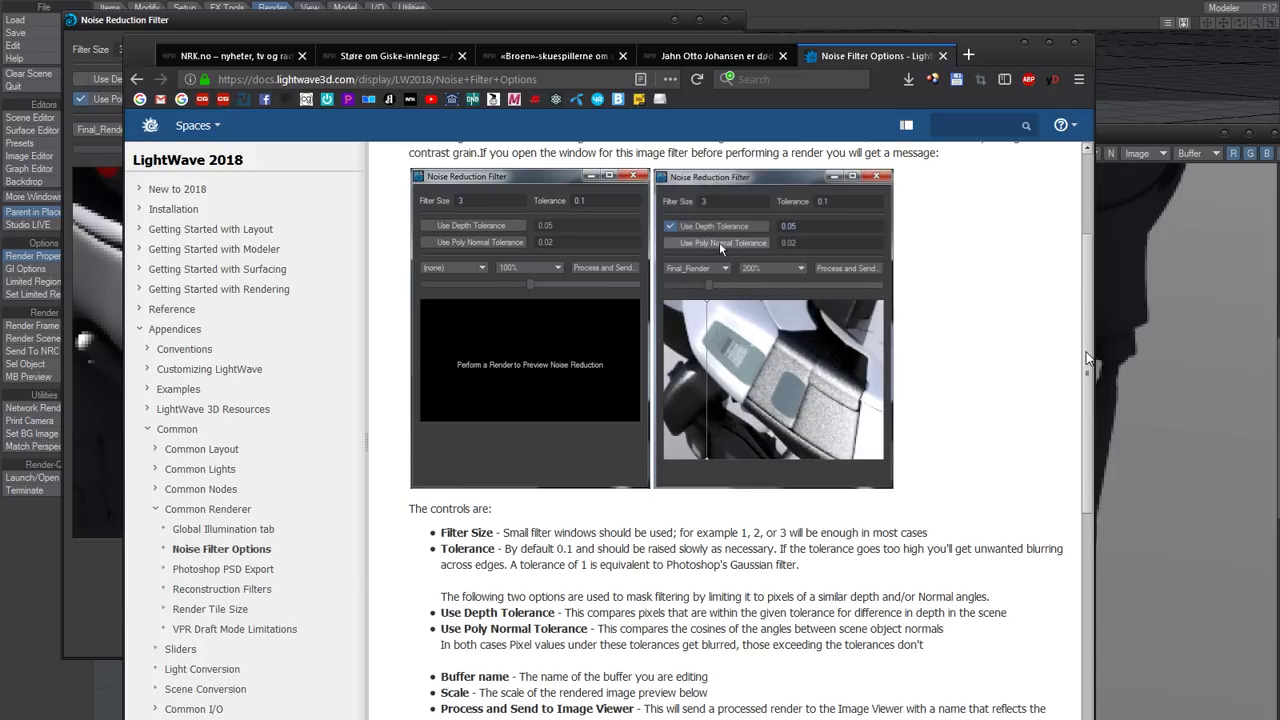
{"action": "left_click_drag", "start_coordinate": [1088, 360], "coordinate": [1086, 381]}
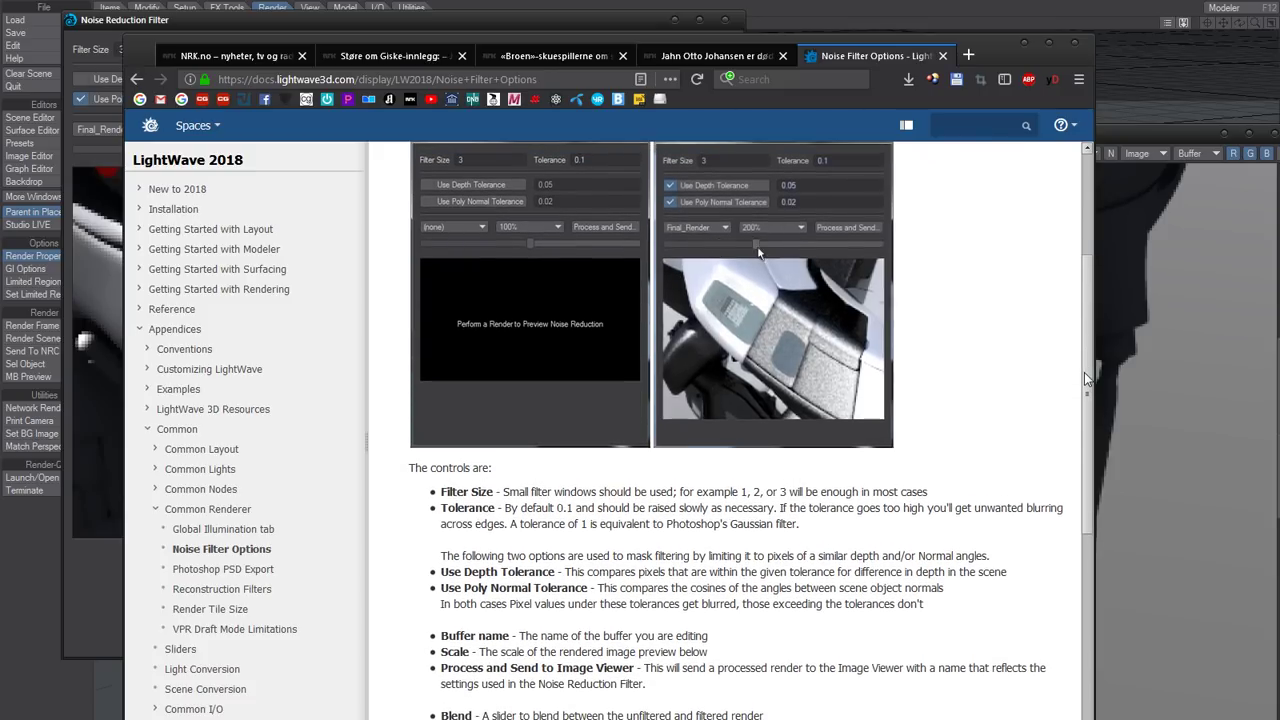
{"action": "left_click_drag", "start_coordinate": [1086, 381], "coordinate": [1090, 364]}
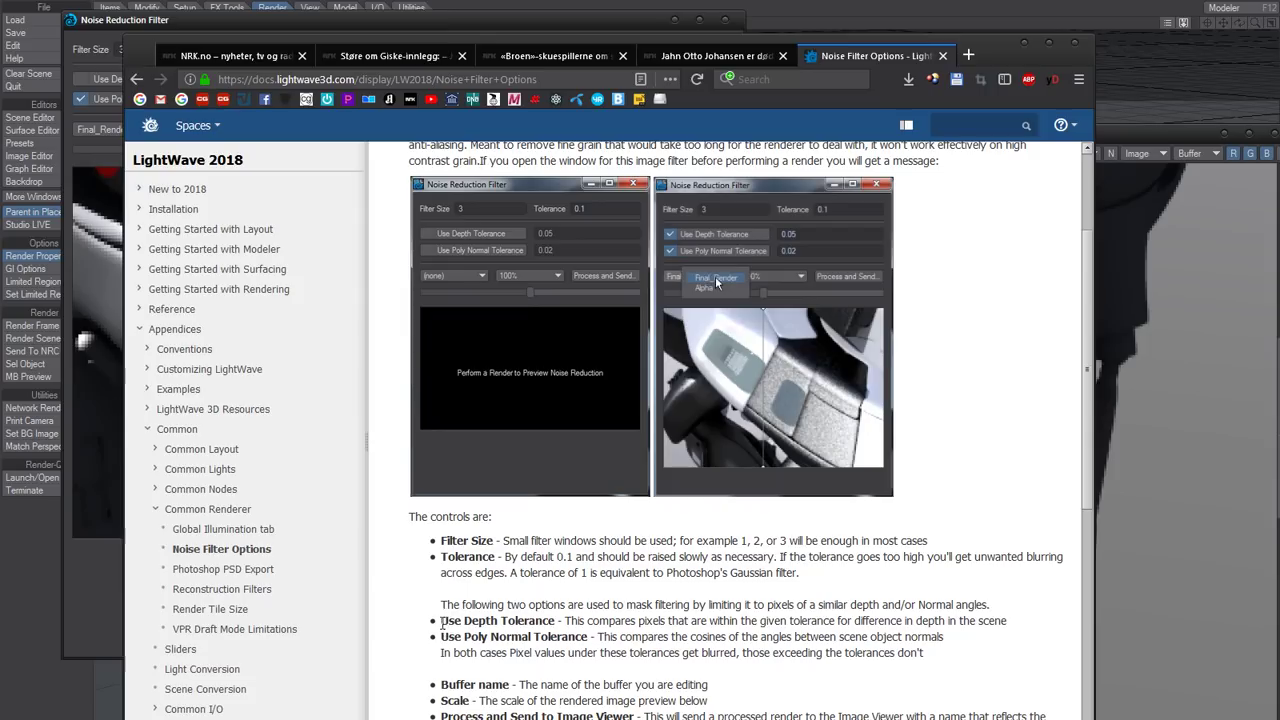
- Highlight and read the descriptions of Use Depth Tolerance and Use Poly Normal Tolerance on the documentation page
{"action": "left_click_drag", "start_coordinate": [441, 621], "coordinate": [1013, 626]}
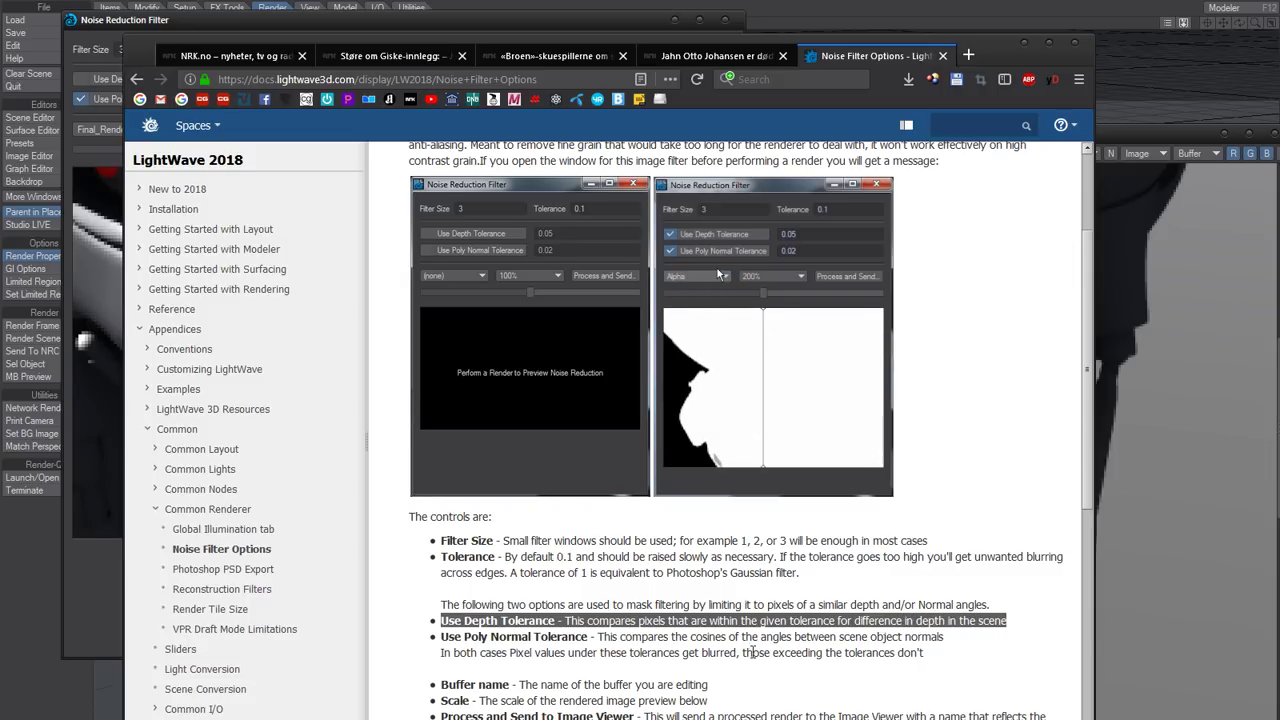
{"action": "left_click", "coordinate": [926, 656]}
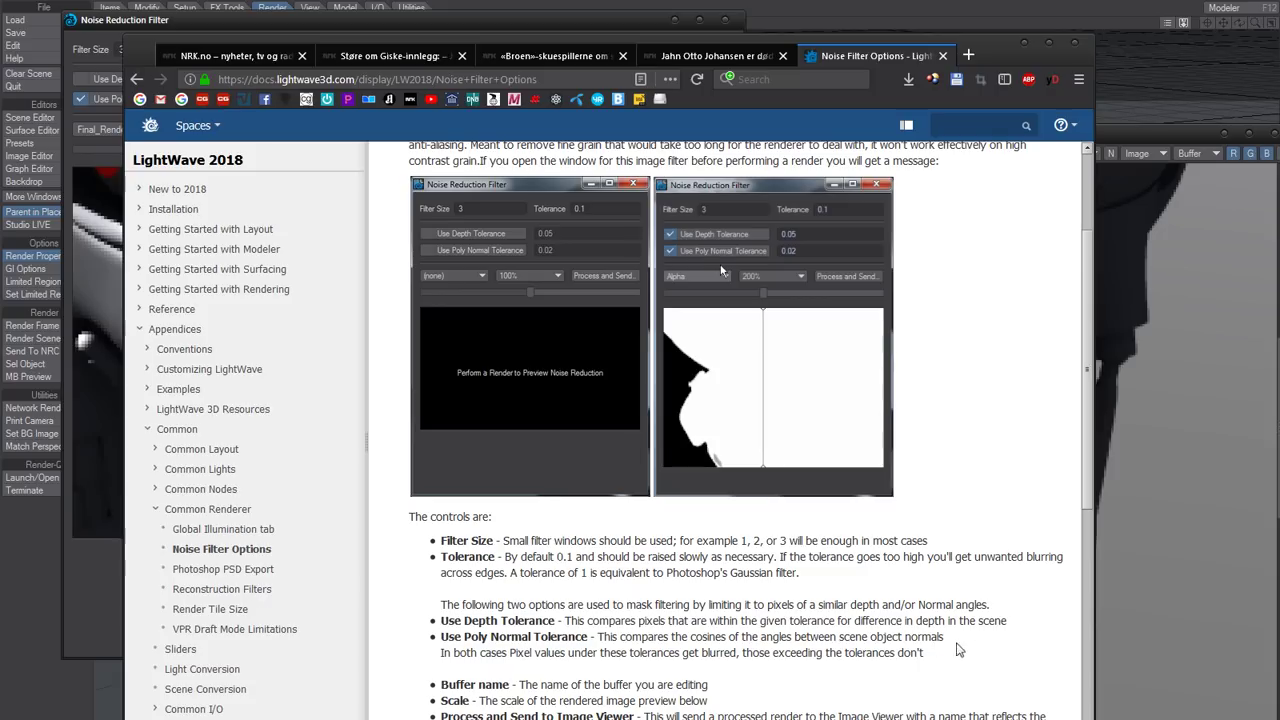
{"action": "scroll", "coordinate": [1086, 524], "scroll_direction": "down", "scroll_amount": 2}
{"action": "scroll", "coordinate": [1086, 524], "scroll_direction": "down", "scroll_amount": 1}
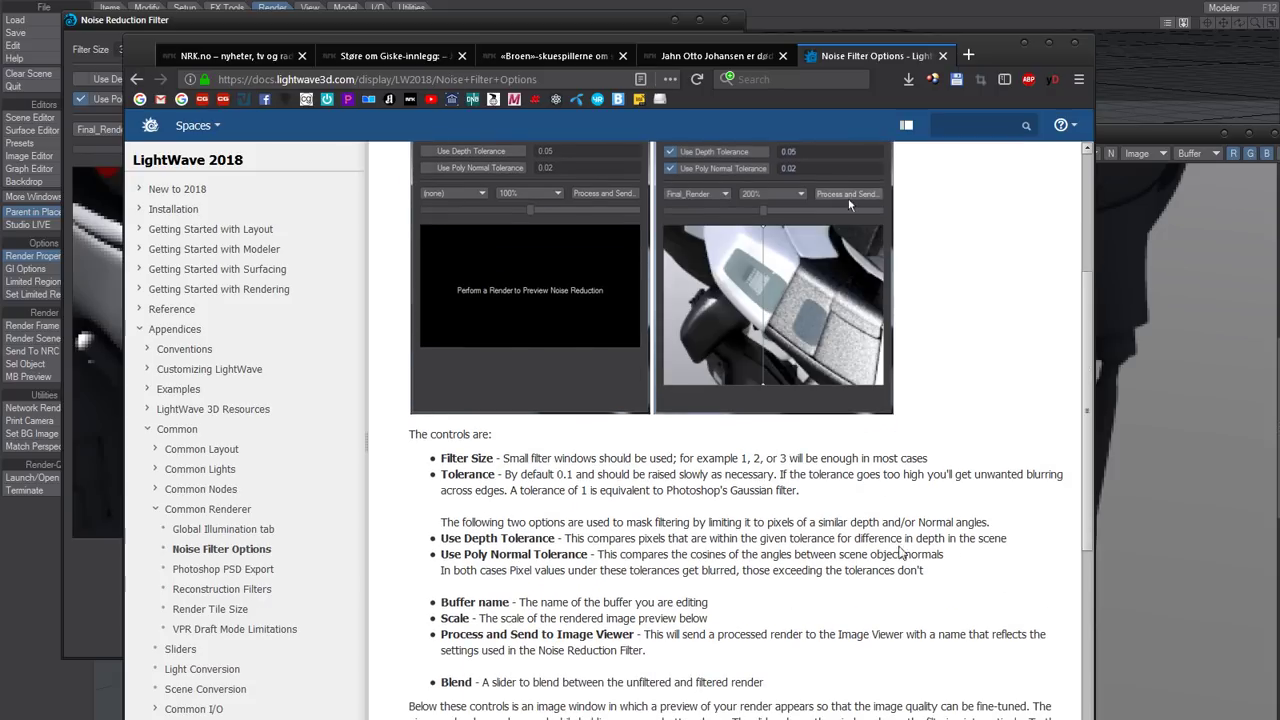
{"action": "left_click_drag", "start_coordinate": [463, 554], "coordinate": [943, 556]}
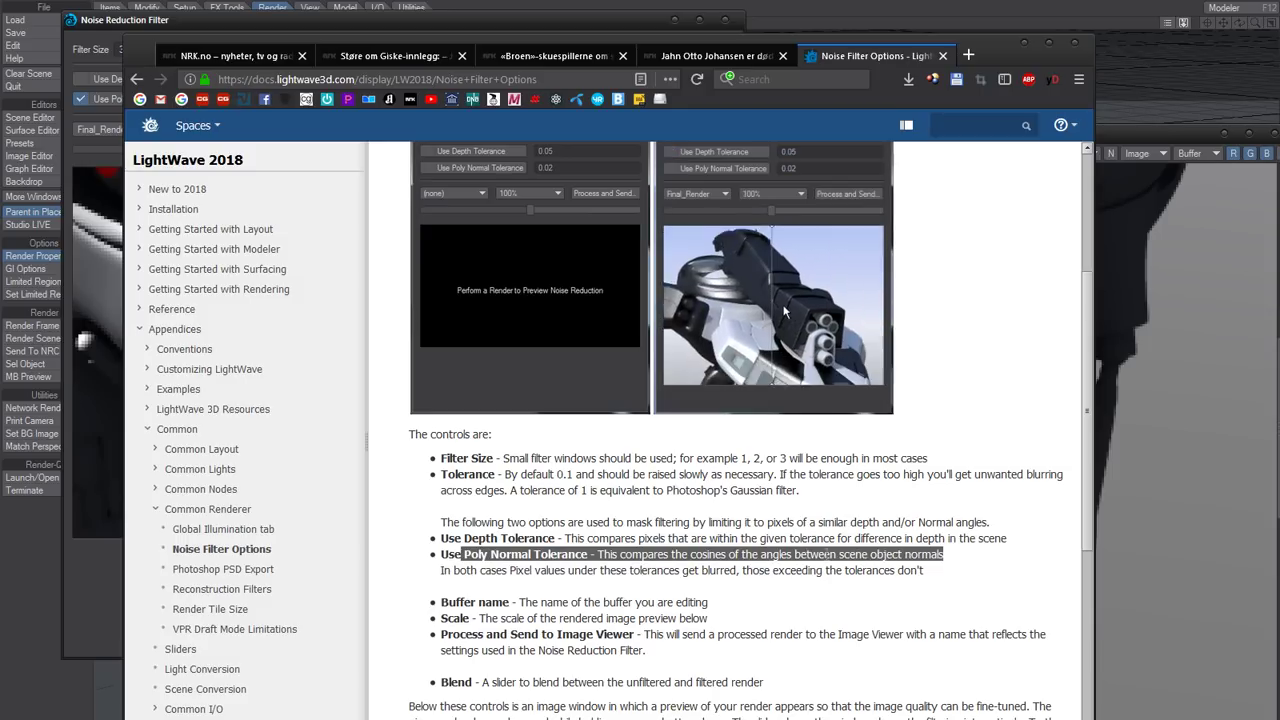
{"action": "left_click", "coordinate": [691, 550]}
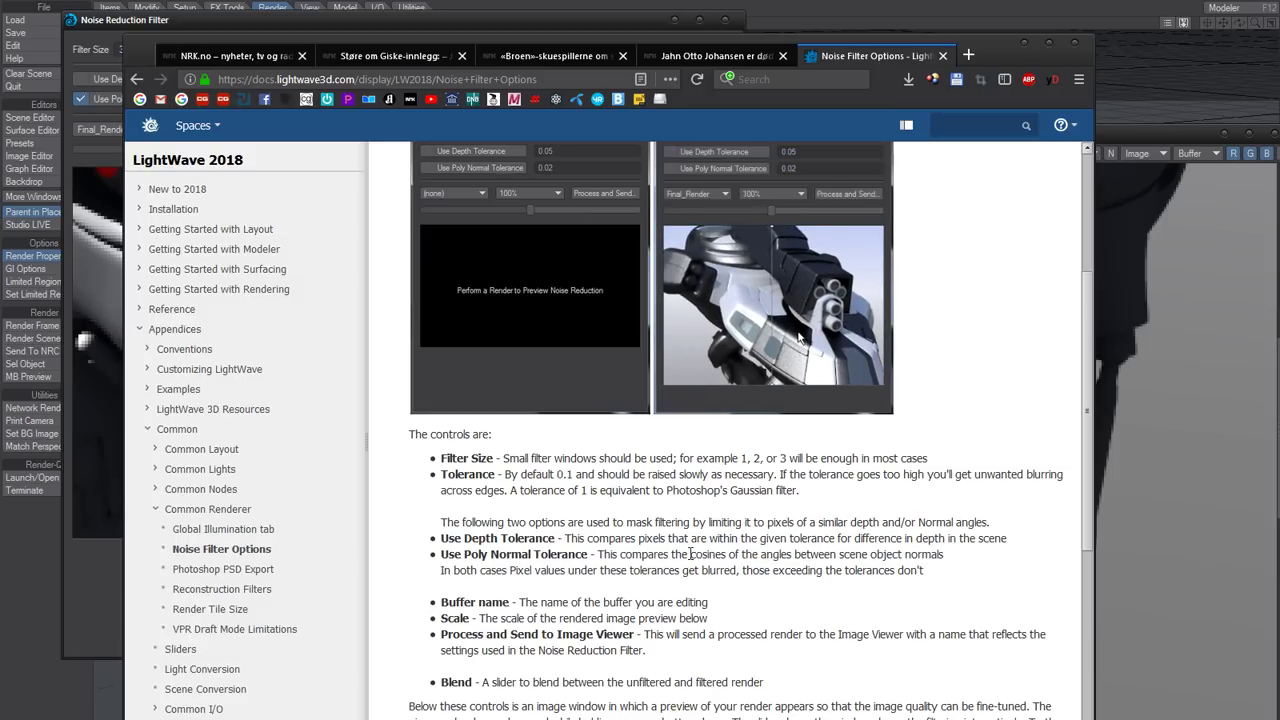
{"action": "double_click", "coordinate": [691, 552]}
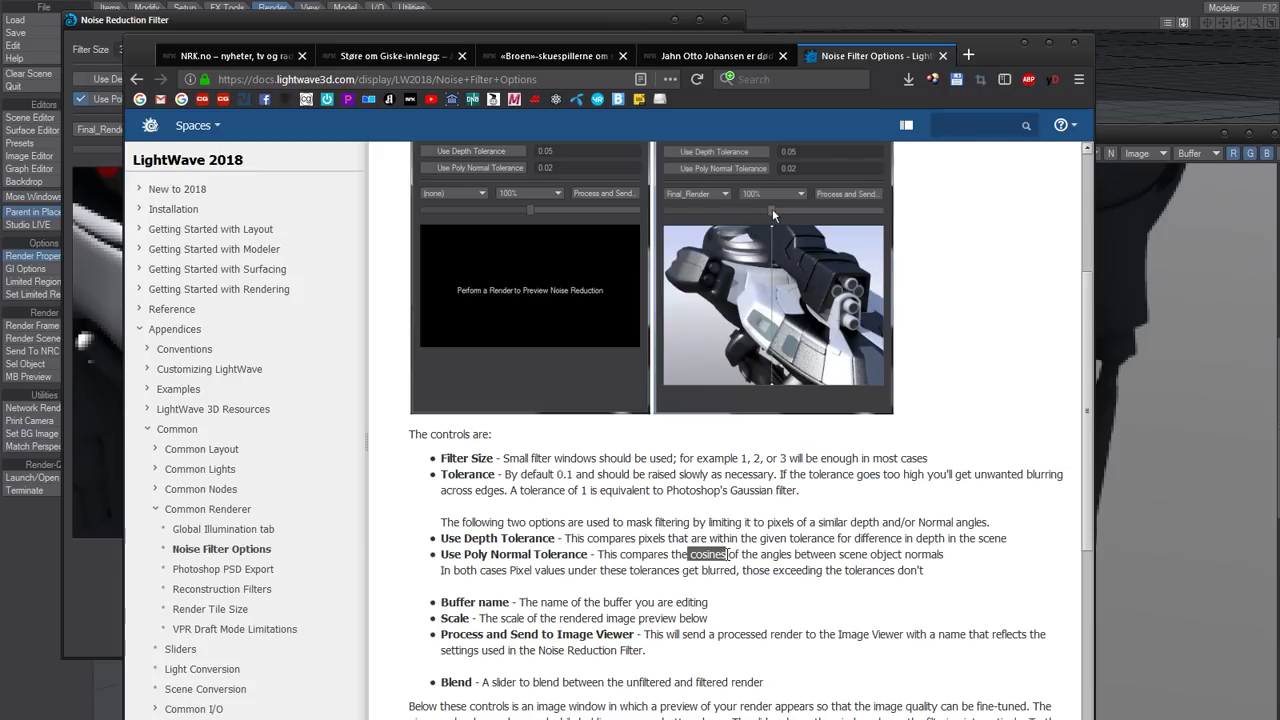
{"action": "left_click_drag", "start_coordinate": [752, 554], "coordinate": [957, 563]}
{"action": "left_click", "coordinate": [957, 562]}
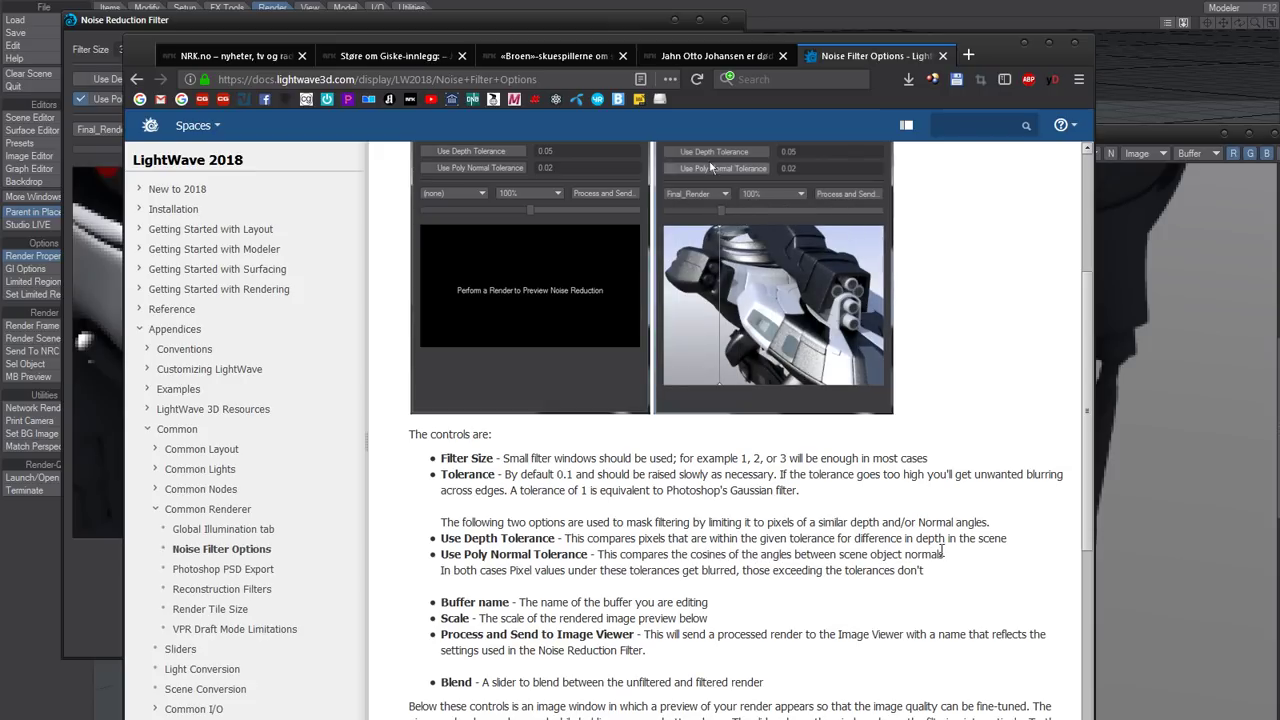
{"action": "left_click", "coordinate": [441, 556], "text": "shift"}
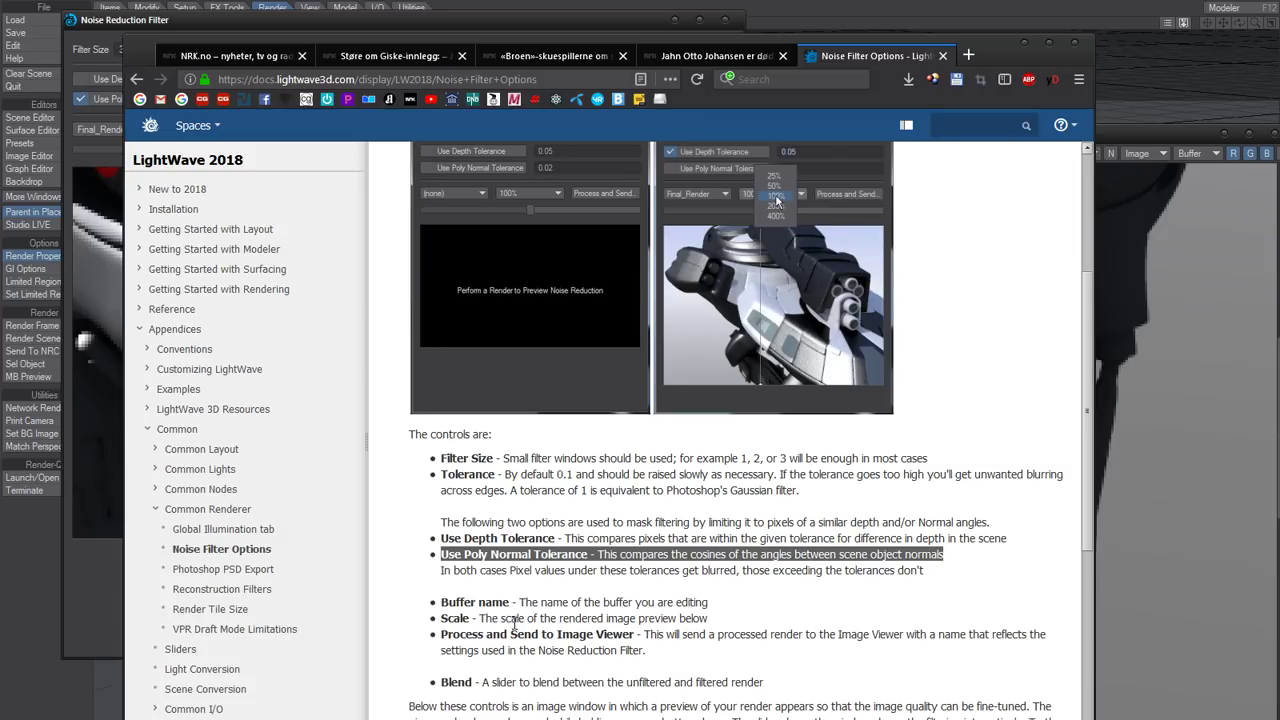
{"action": "left_click", "coordinate": [612, 587]}
{"action": "scroll", "coordinate": [724, 568], "scroll_direction": "down", "scroll_amount": 3}
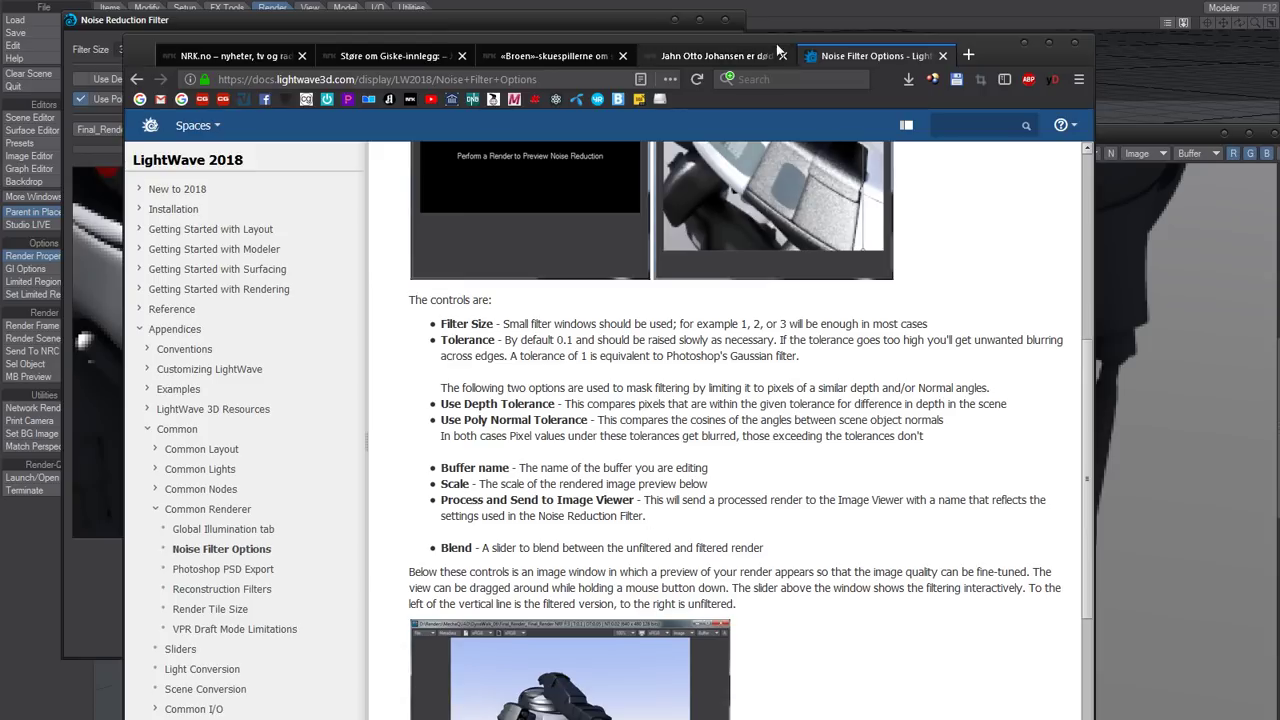
- Switch back to LightWave Layout and send the noise-reduced Final_Render buffer to the Image Viewer
{"action": "left_click", "coordinate": [802, 2]}
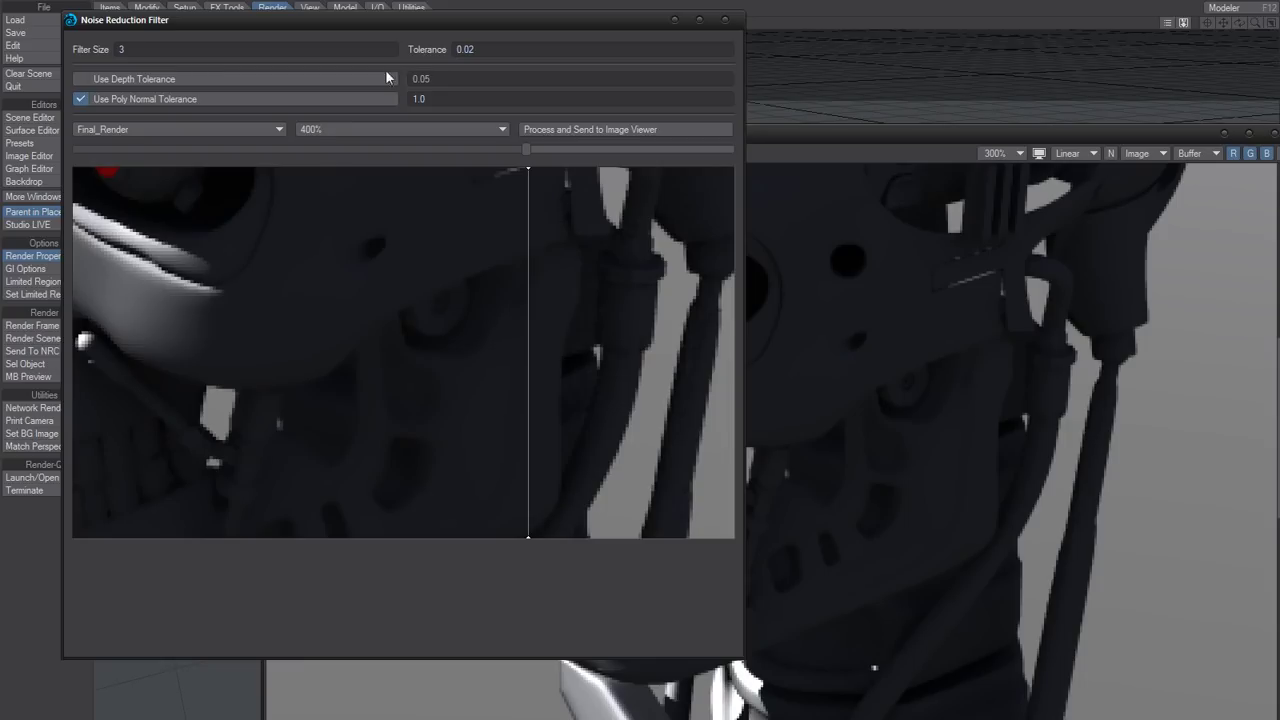
{"action": "left_click", "coordinate": [122, 49]}
{"action": "left_click", "coordinate": [482, 49]}
{"action": "left_click", "coordinate": [190, 126]}
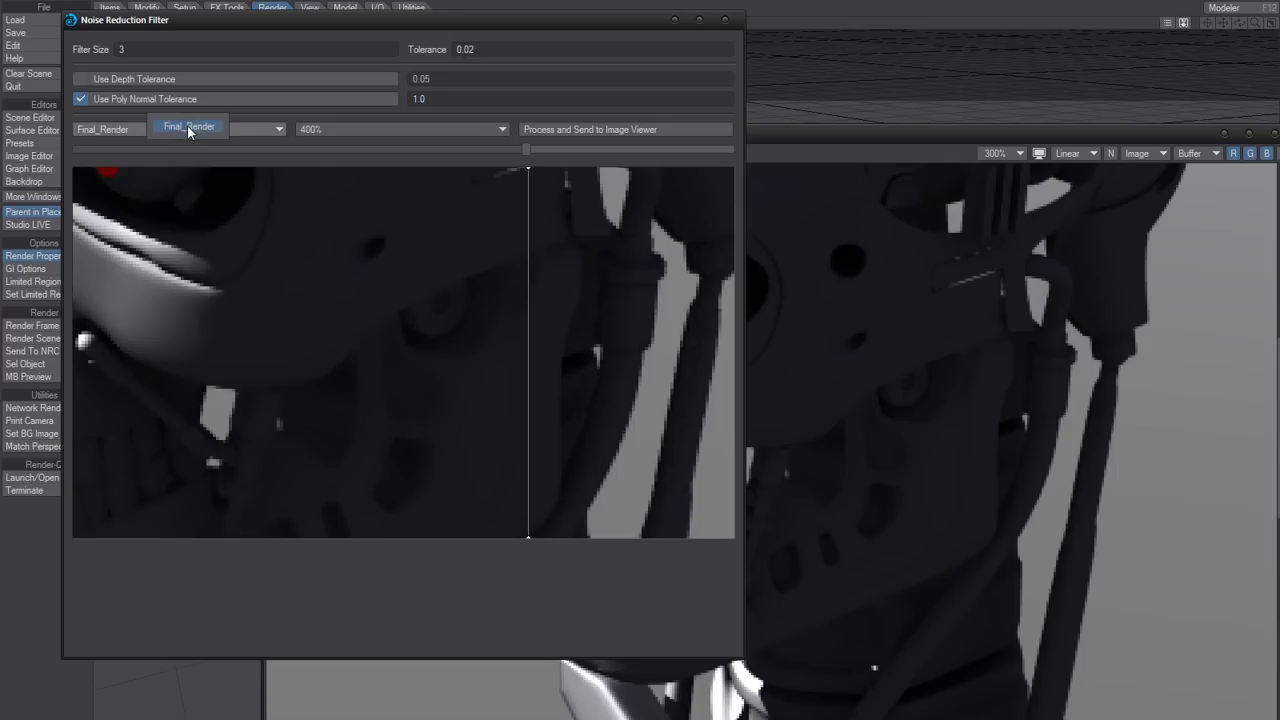
{"action": "left_click", "coordinate": [560, 129]}
{"action": "left_click", "coordinate": [560, 20]}
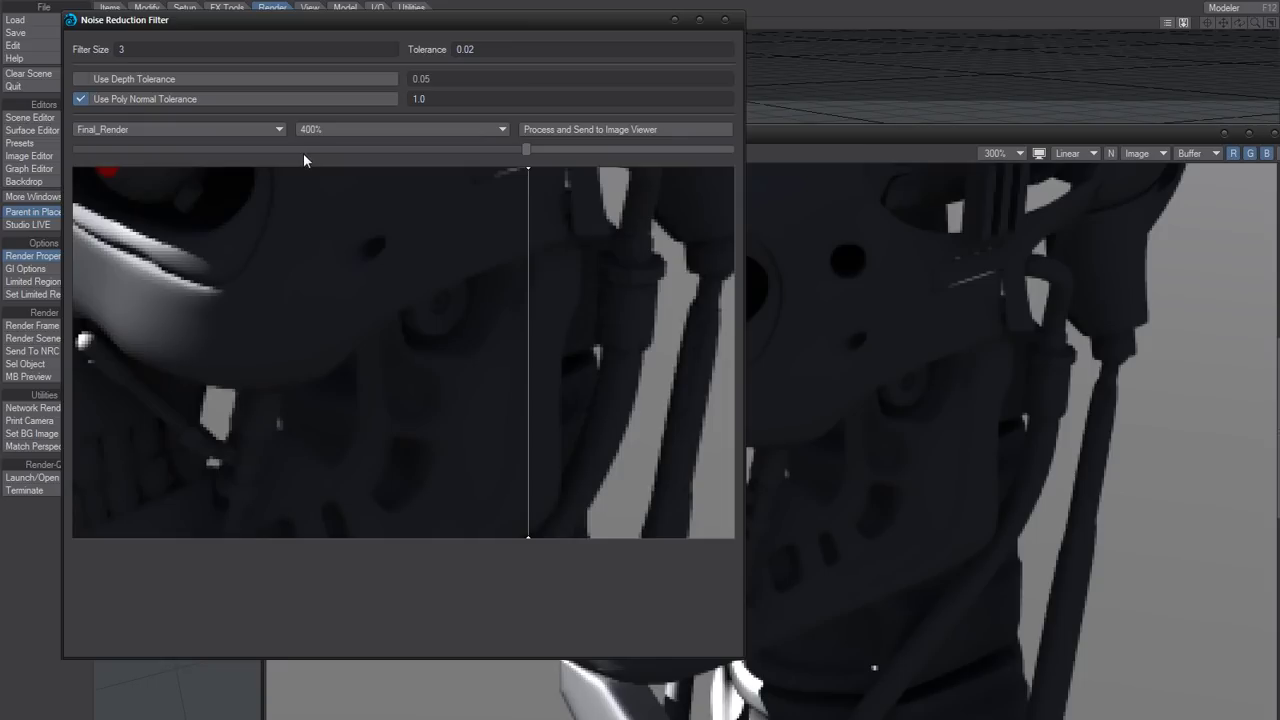
- Check which render buffers can be chosen in the noise reduction filter
{"action": "left_click", "coordinate": [190, 130]}
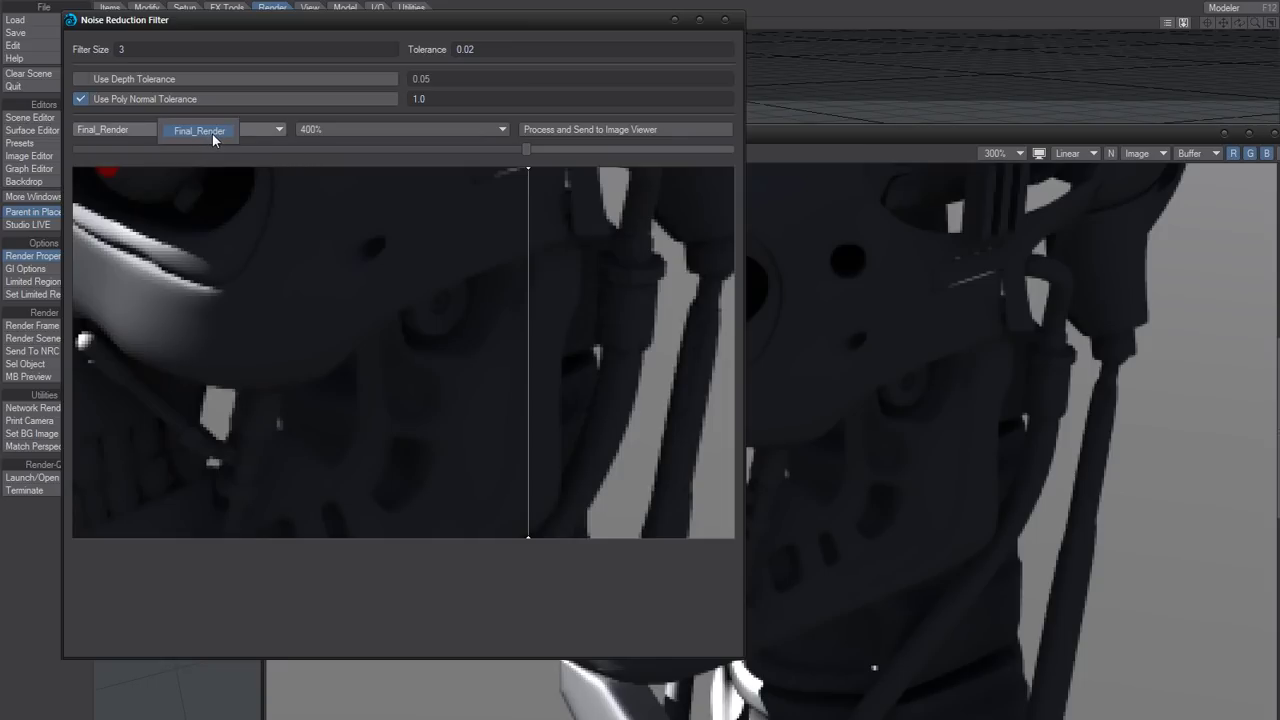
{"action": "left_click", "coordinate": [255, 129]}
{"action": "left_click", "coordinate": [238, 130]}
- Show the buffer settings in Render Properties and select the Alpha buffer to inspect its noise filtering option
{"action": "left_click_drag", "start_coordinate": [384, 24], "coordinate": [373, 157]}
{"action": "left_click", "coordinate": [401, 96]}
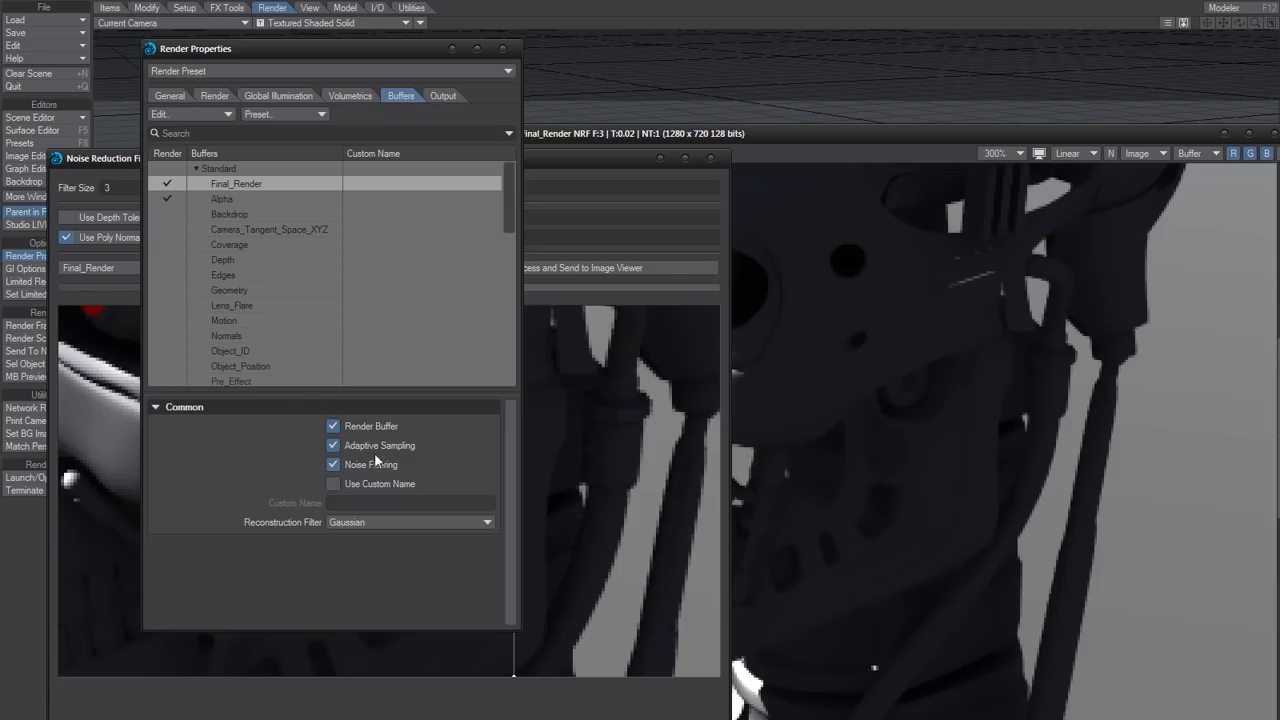
{"action": "left_click", "coordinate": [265, 197]}
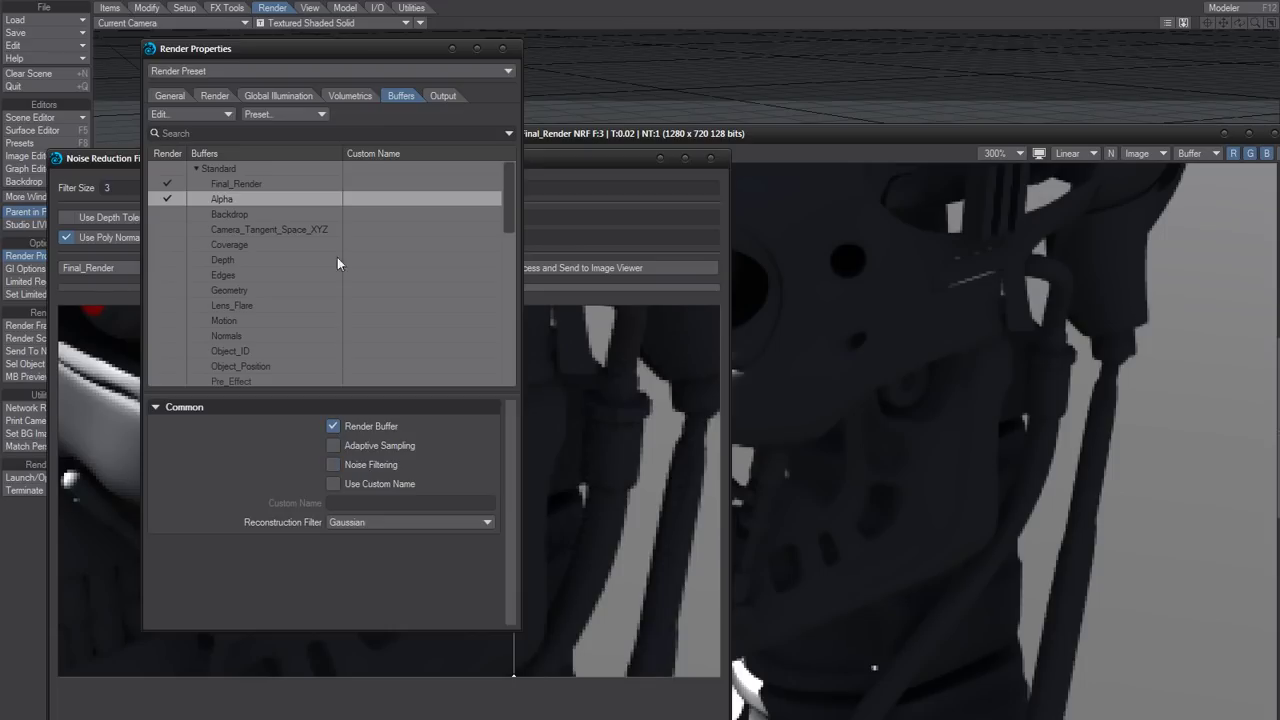
{"action": "left_click_drag", "start_coordinate": [372, 57], "coordinate": [394, 21]}
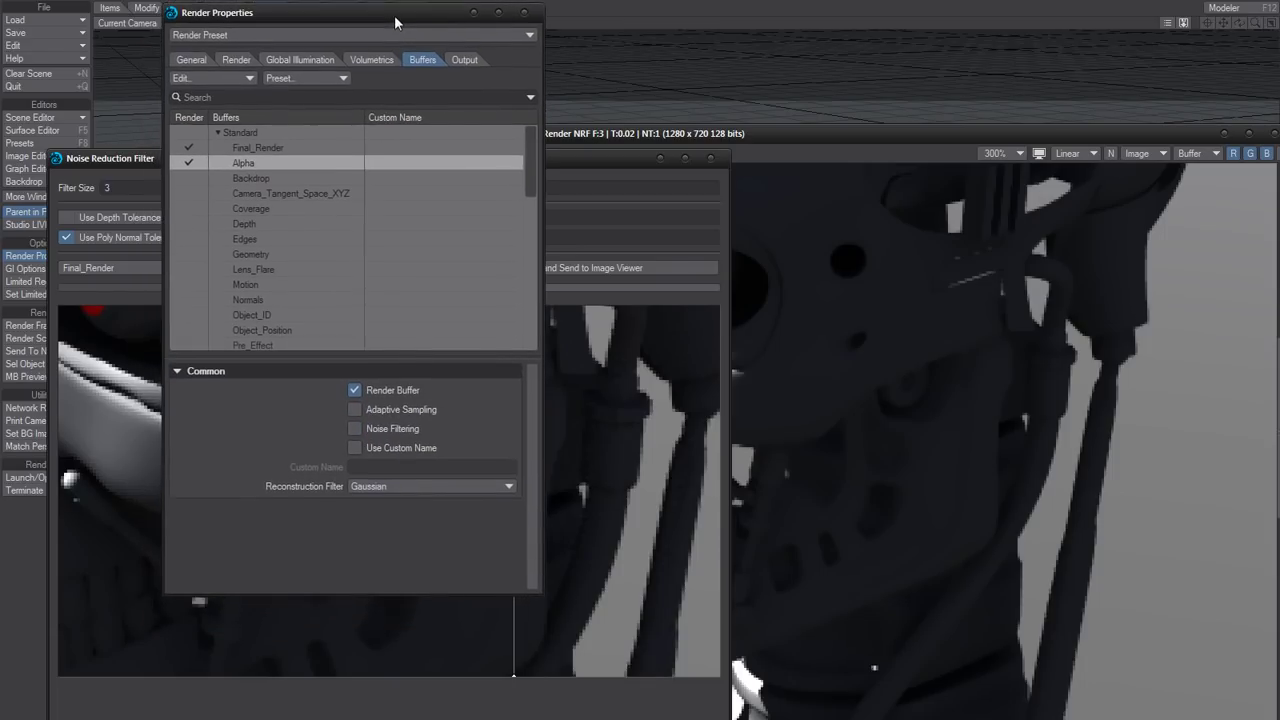
- Bring the Noise Reduction Filter window in front of Render Properties and move it higher on the screen
{"action": "left_click", "coordinate": [125, 160]}
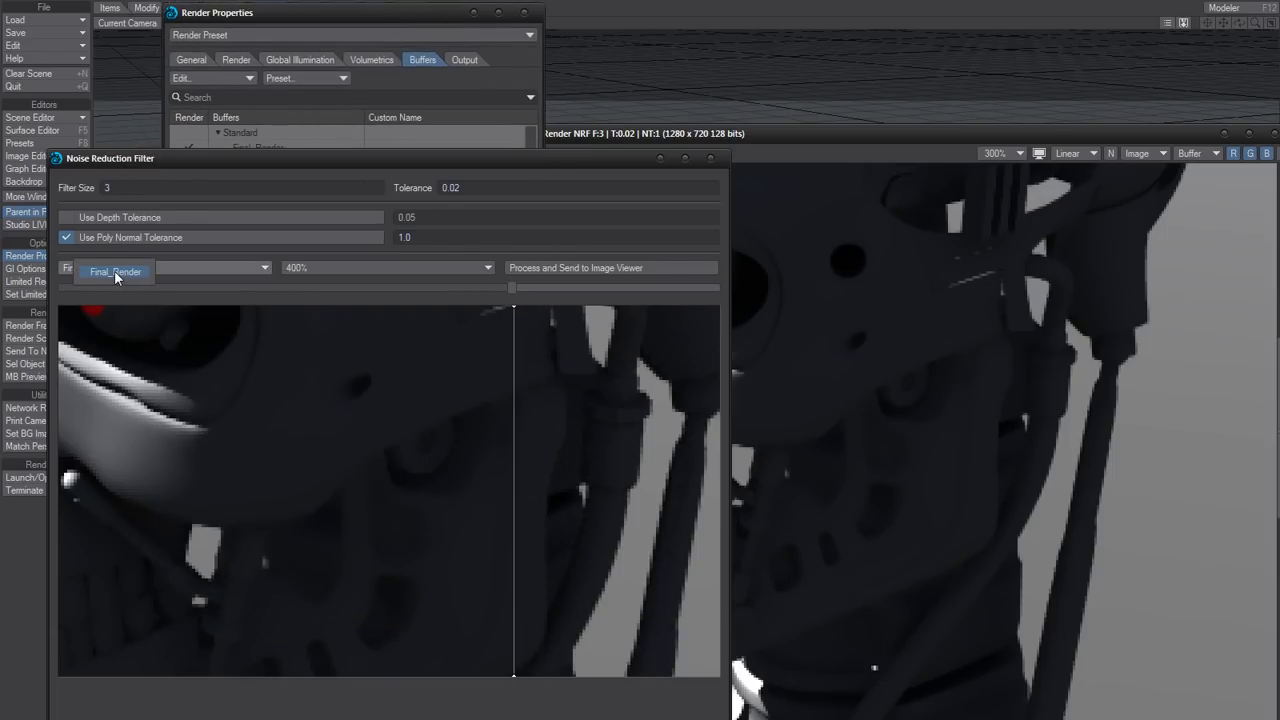
{"action": "left_click_drag", "start_coordinate": [281, 160], "coordinate": [320, 64]}
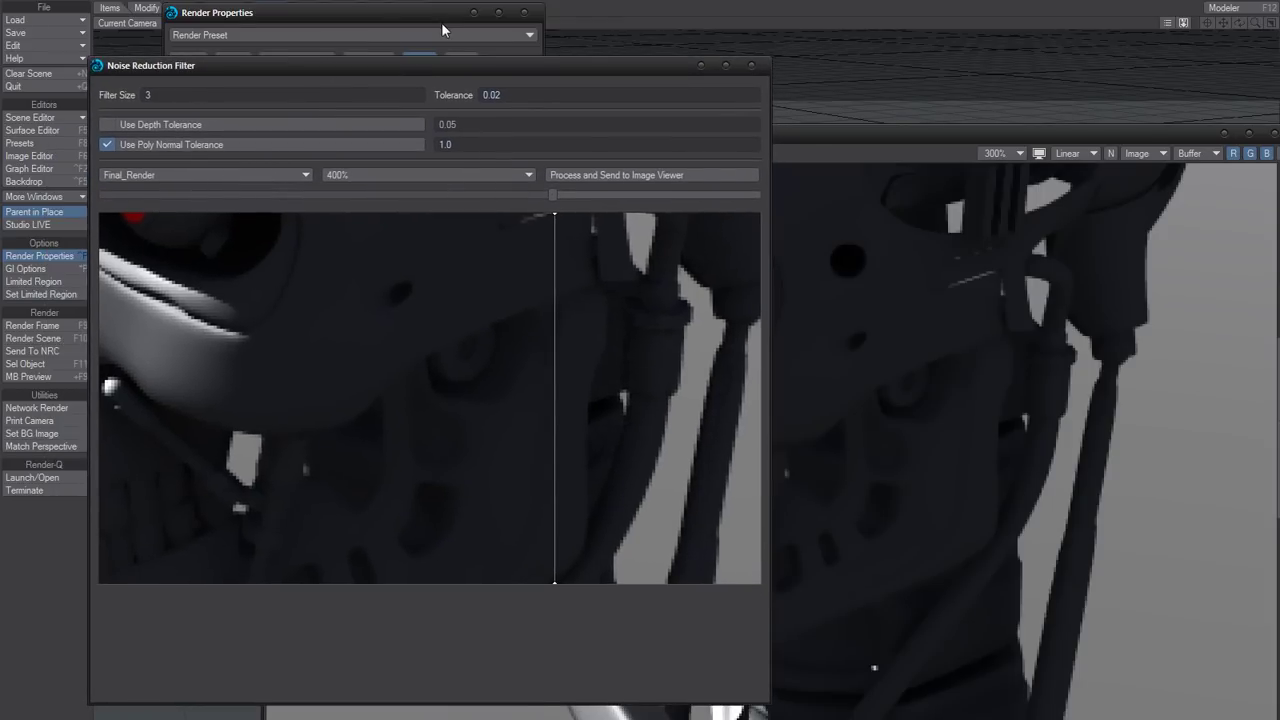
{"action": "left_click_drag", "start_coordinate": [441, 22], "coordinate": [446, 139]}
{"action": "left_click", "coordinate": [542, 85]}
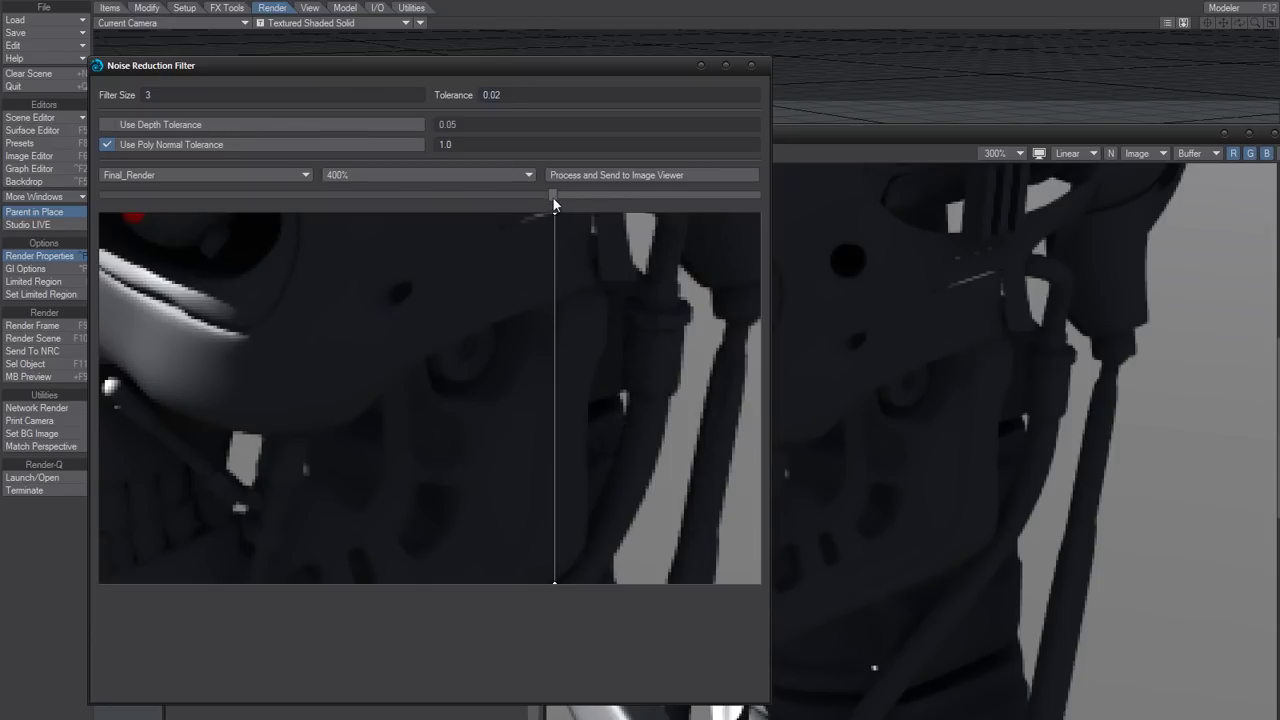
- Shift the comparison divider and pan the 400% preview across the cheek, jaw and neck to examine the noise filtering
{"action": "left_click_drag", "start_coordinate": [553, 196], "coordinate": [566, 260]}
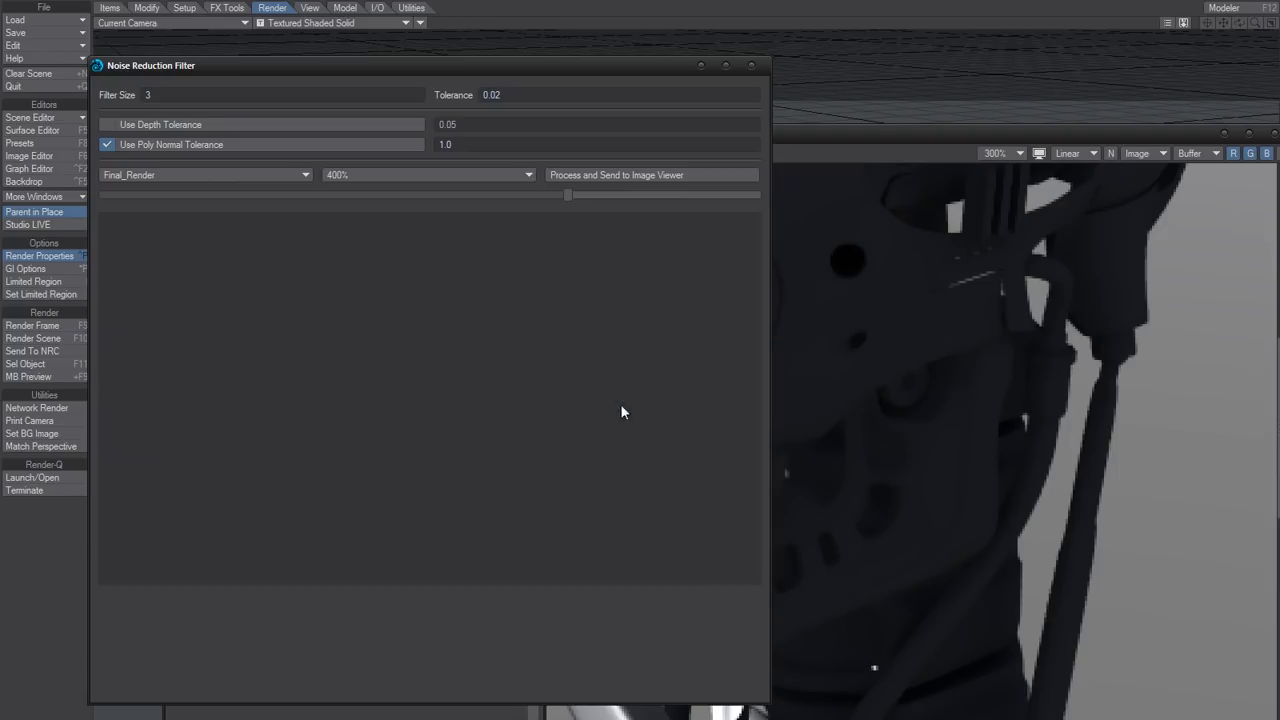
{"action": "left_click_drag", "start_coordinate": [462, 474], "coordinate": [475, 331]}
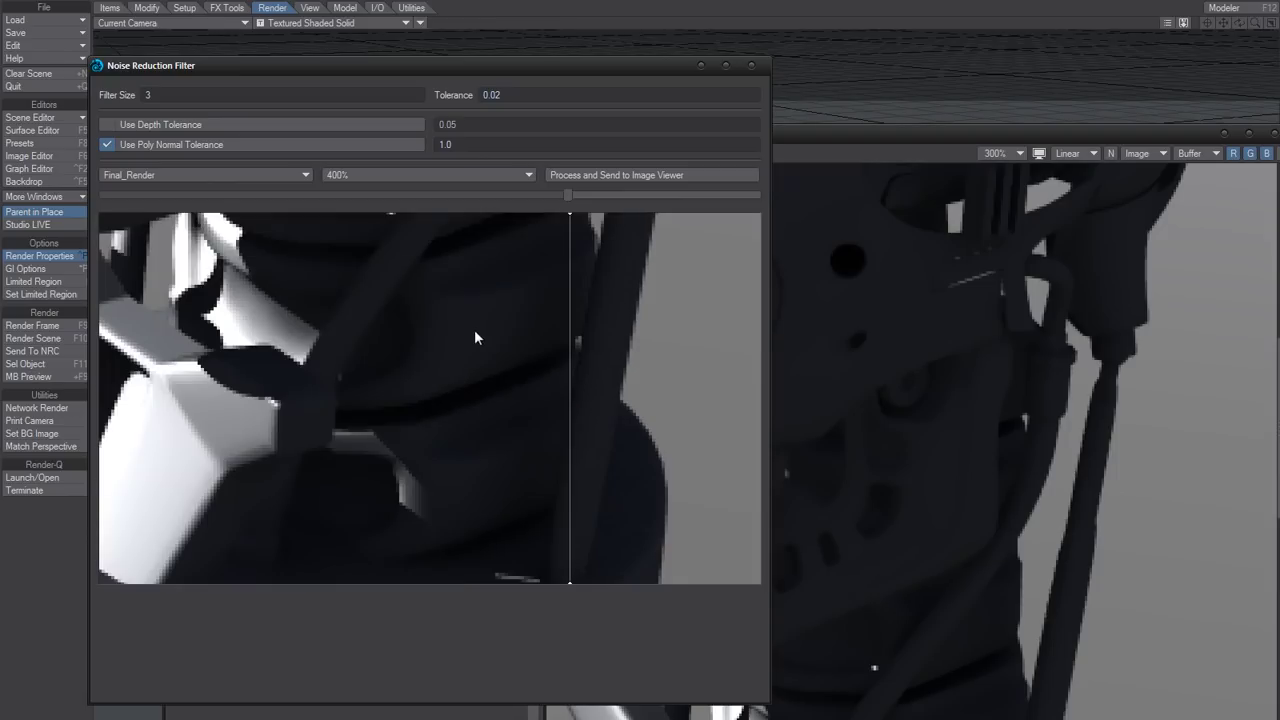
{"action": "left_click_drag", "start_coordinate": [466, 440], "coordinate": [511, 421]}
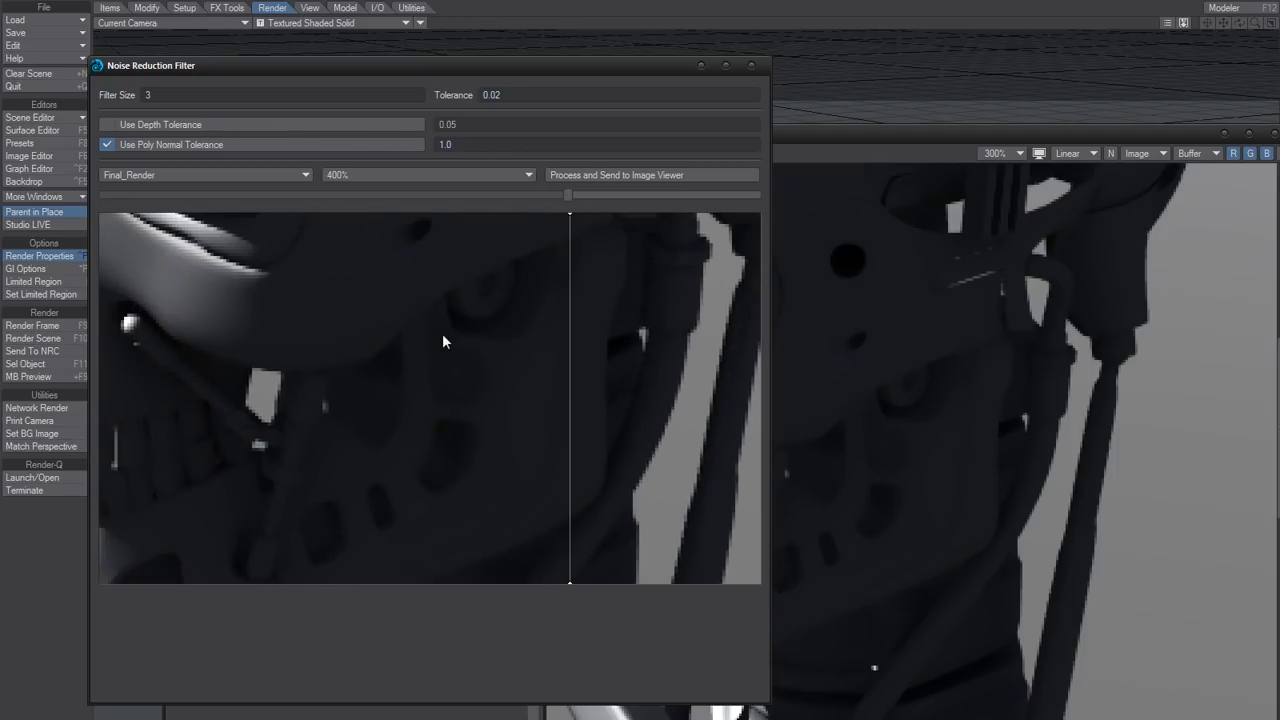
{"action": "left_click_drag", "start_coordinate": [452, 332], "coordinate": [433, 425]}
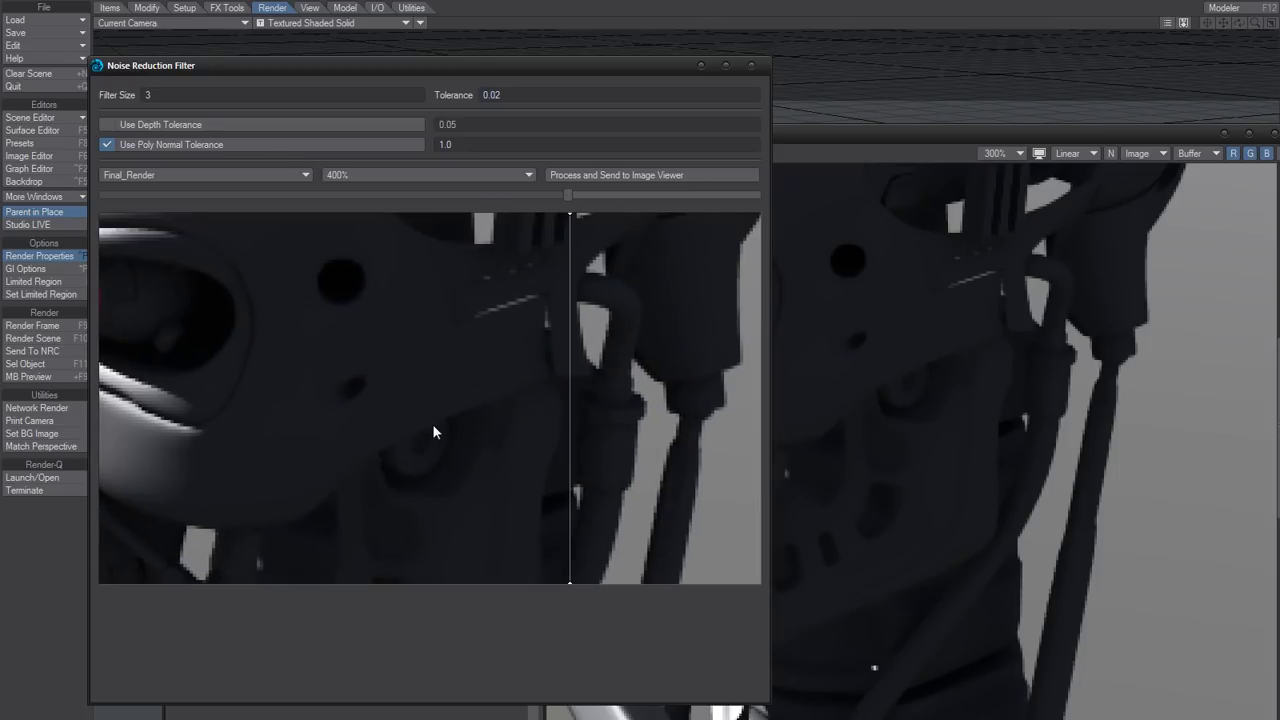
{"action": "left_click_drag", "start_coordinate": [433, 480], "coordinate": [449, 397]}
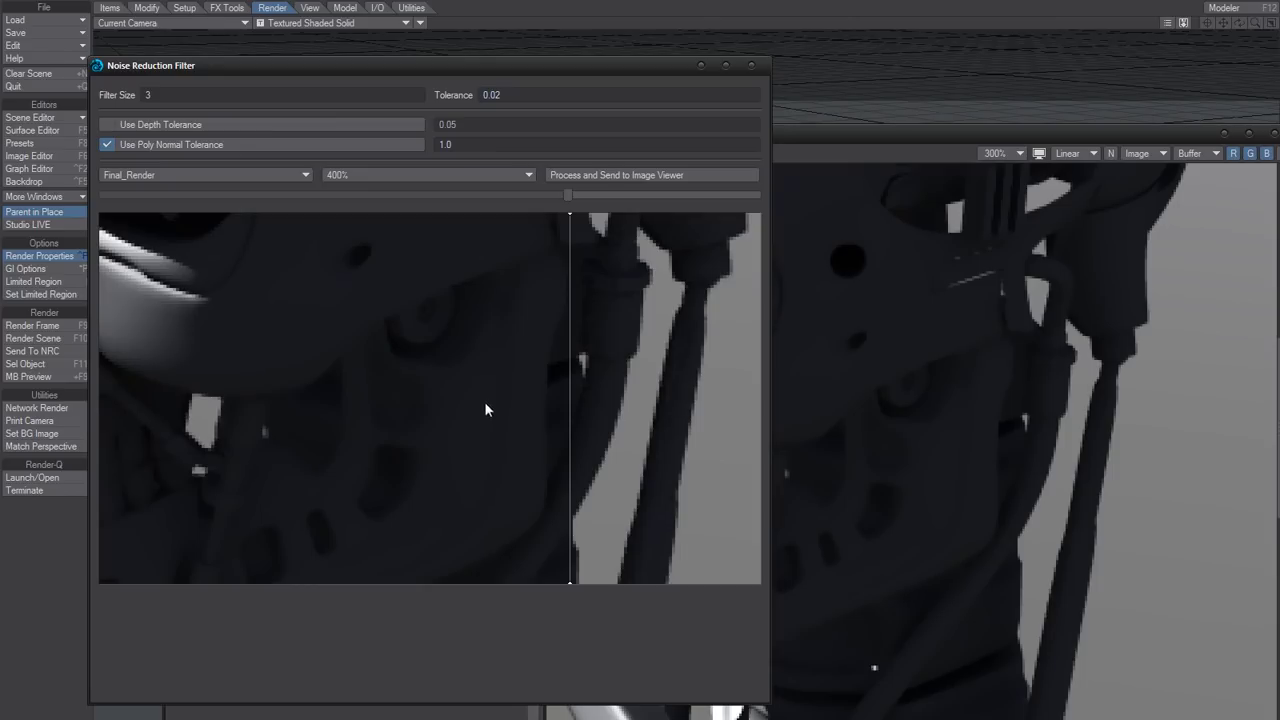
{"action": "left_click_drag", "start_coordinate": [485, 392], "coordinate": [399, 391]}
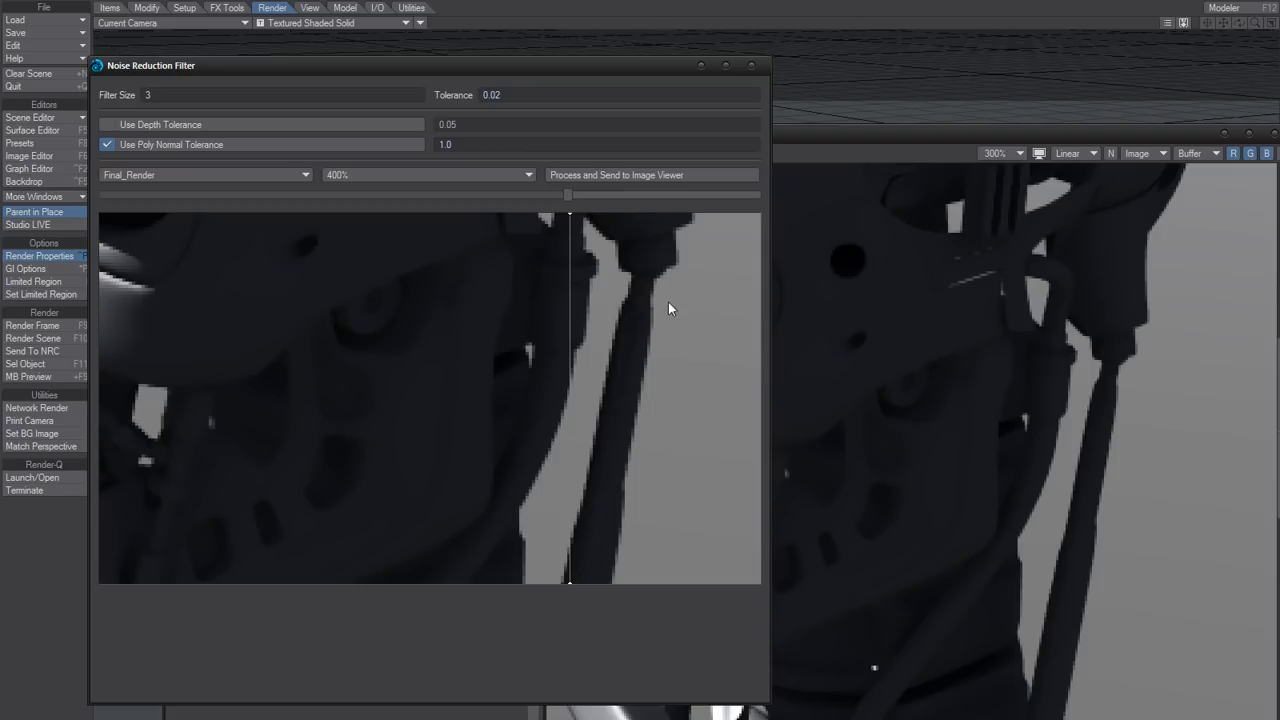
{"action": "left_click", "coordinate": [439, 429]}
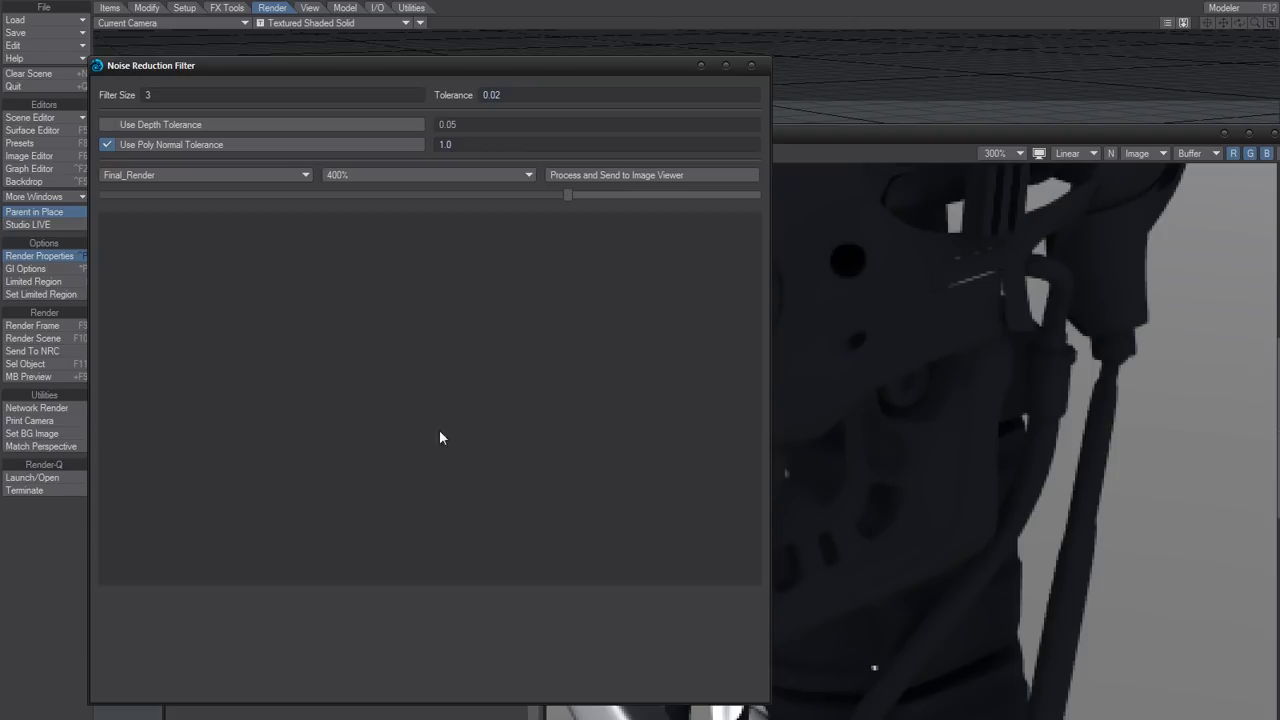
{"action": "left_click", "coordinate": [486, 437]}
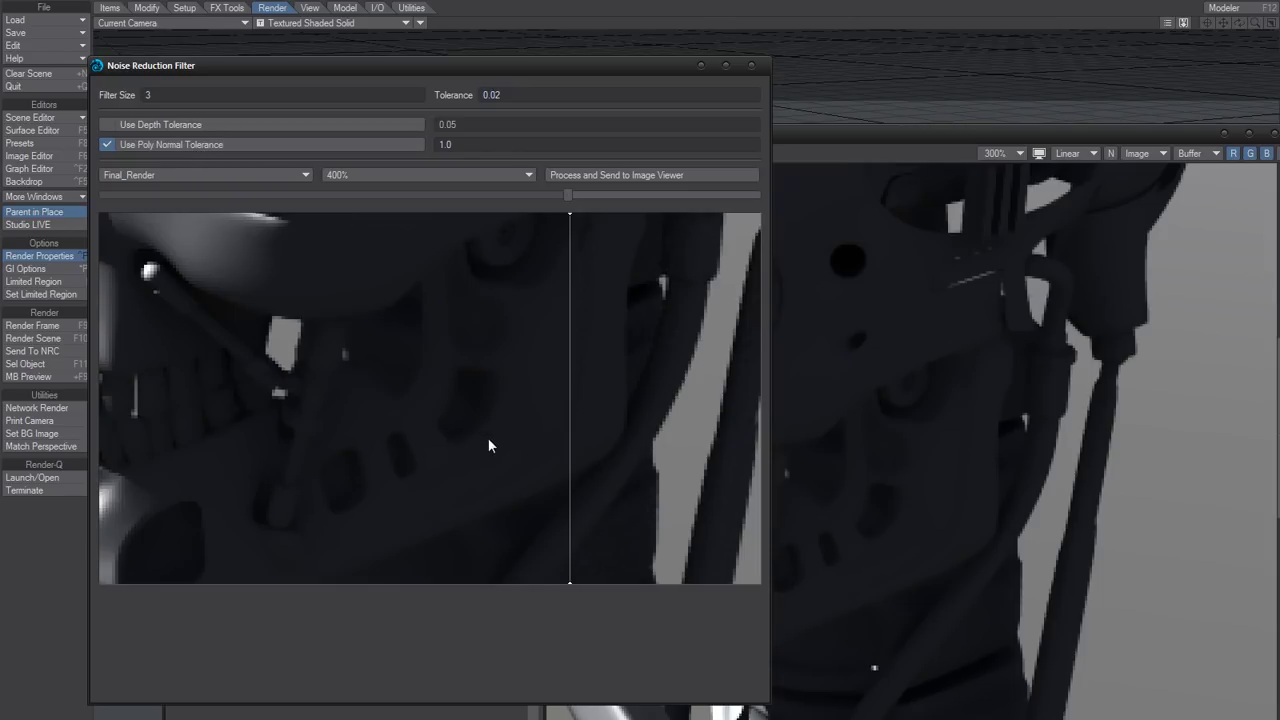
{"action": "left_click_drag", "start_coordinate": [485, 432], "coordinate": [467, 449]}
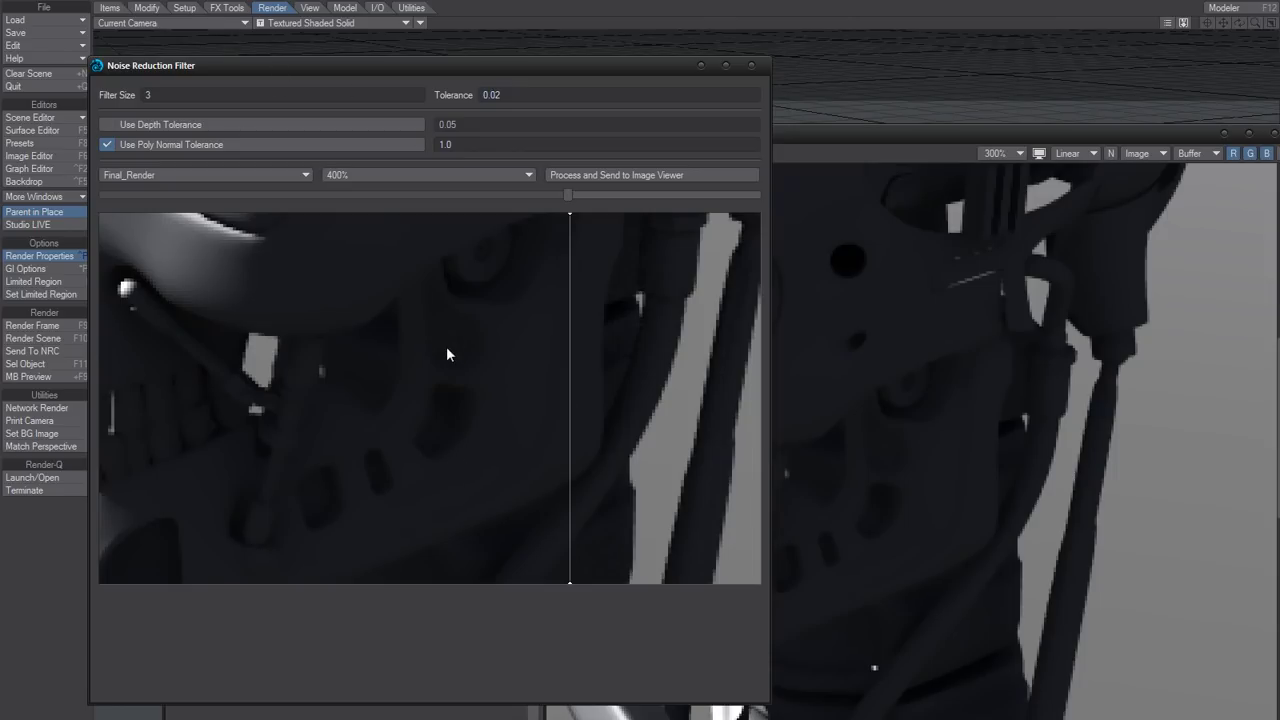
{"action": "left_click_drag", "start_coordinate": [447, 354], "coordinate": [466, 417]}
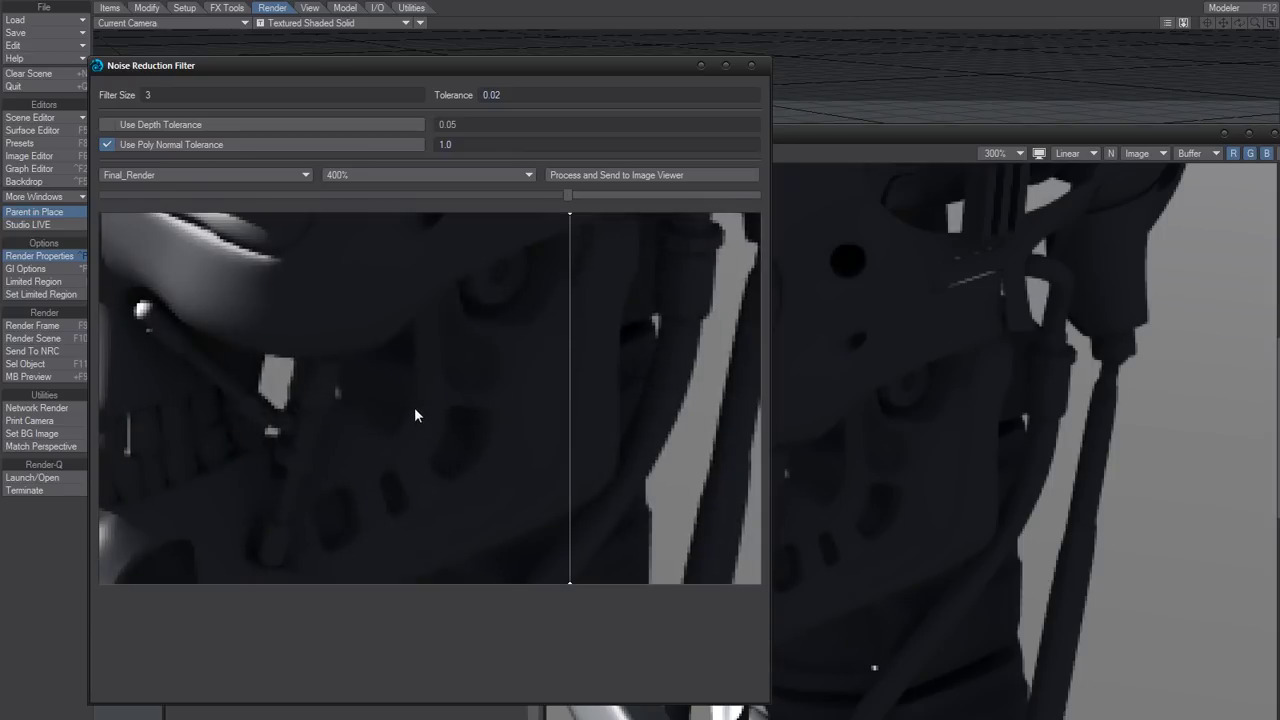
{"action": "left_click_drag", "start_coordinate": [414, 407], "coordinate": [428, 428]}
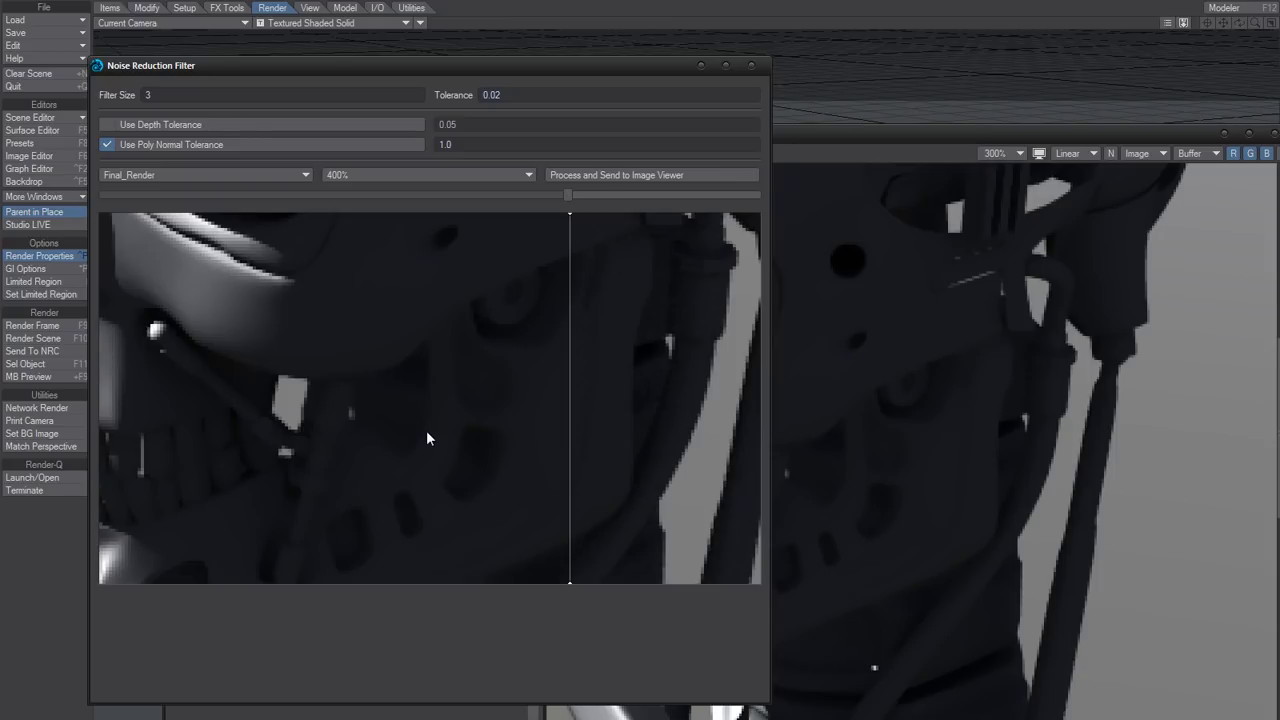
{"action": "mouse_move", "coordinate": [426, 437]}
{"action": "left_mouse_down"}
{"action": "mouse_move", "coordinate": [453, 421]}
{"action": "mouse_move", "coordinate": [421, 432]}
{"action": "left_mouse_up"}
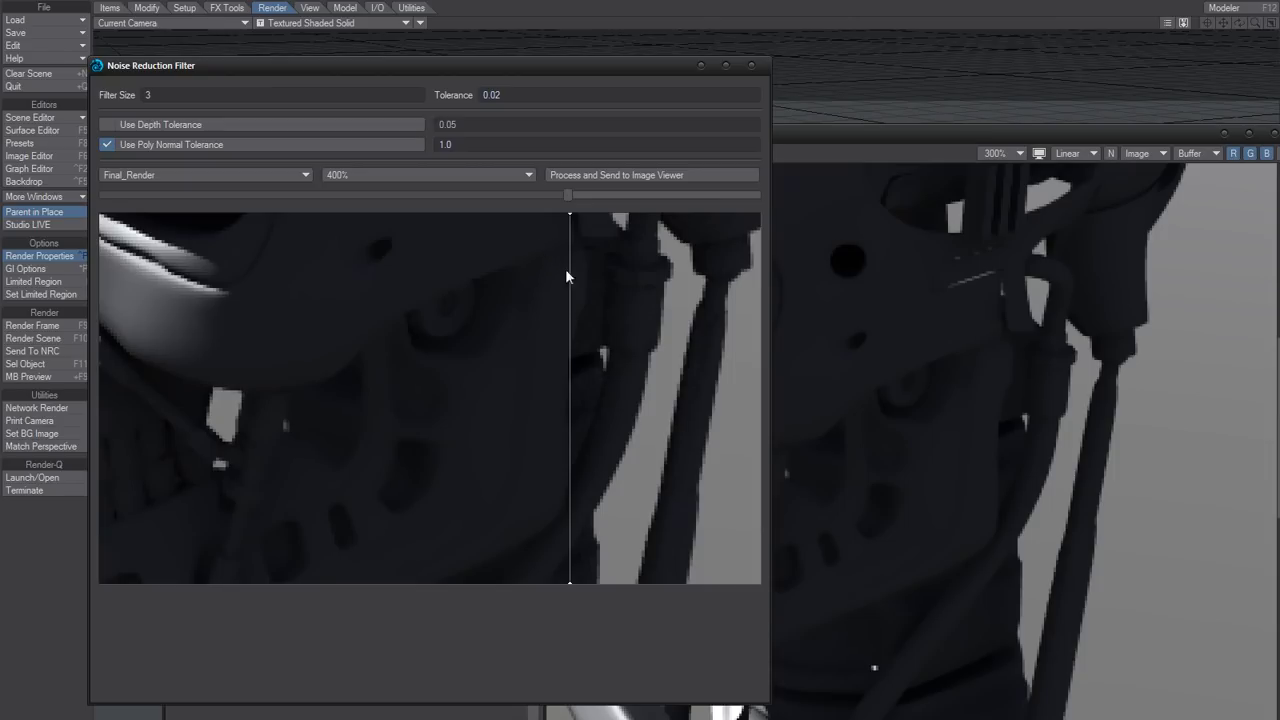
- Reposition the comparison divider, set the poly normal tolerance to 0.8 and abort the noise reduction processing
{"action": "left_click_drag", "start_coordinate": [567, 196], "coordinate": [551, 281]}
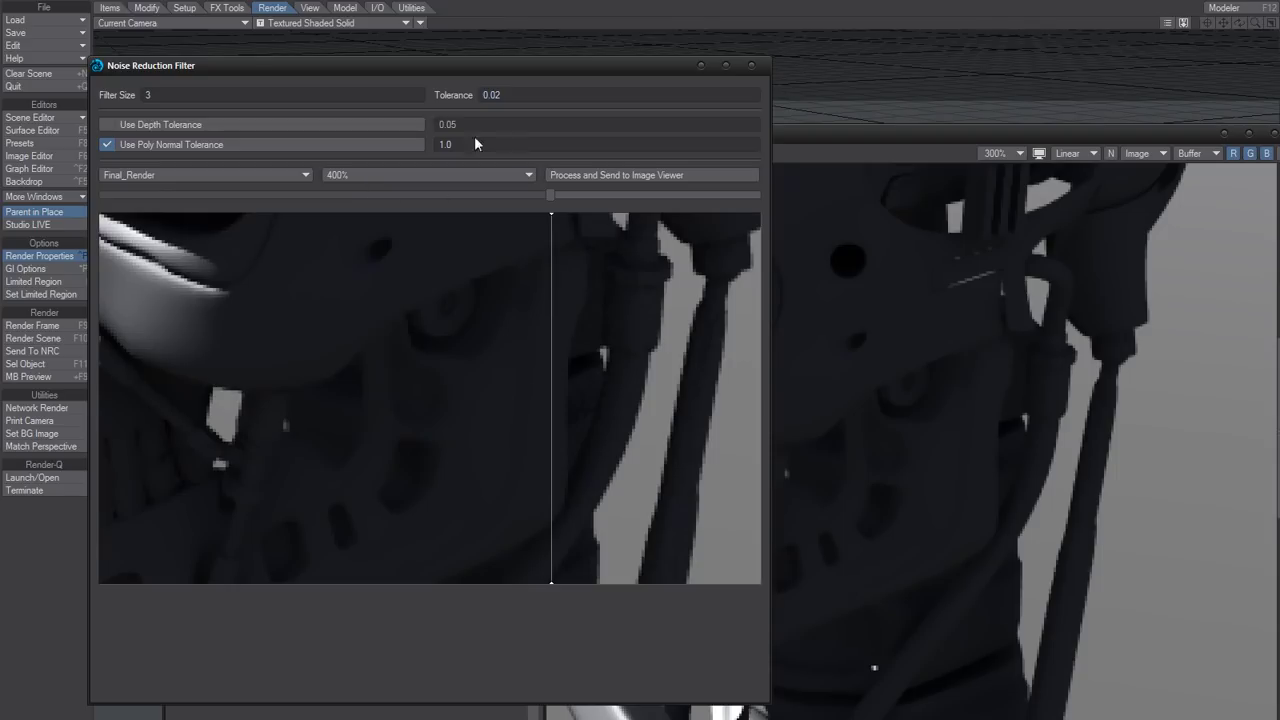
{"action": "left_click", "coordinate": [450, 144]}
{"action": "type", "text": ".8"}
{"action": "key", "text": "Return"}
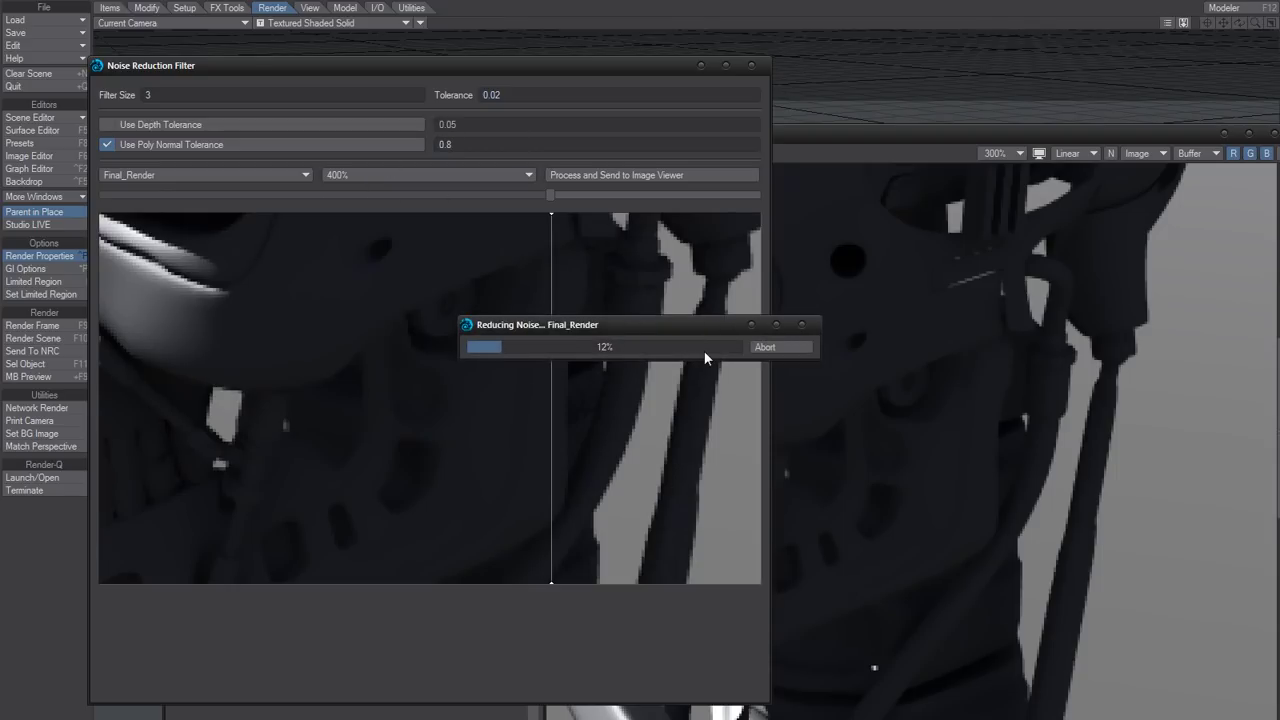
{"action": "left_click", "coordinate": [765, 347]}
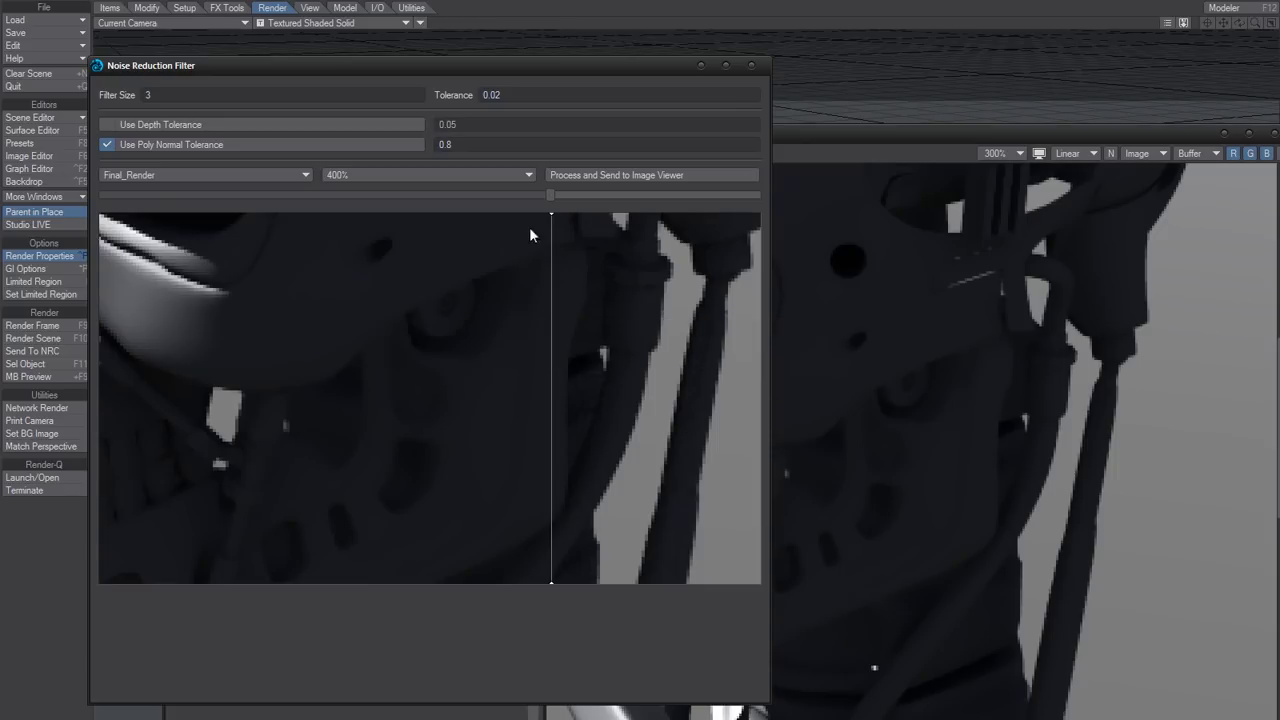
- Set the filter's Tolerance to 0.015 and compare the result across the divider over the jaw and neck cables
{"action": "left_click", "coordinate": [494, 95]}
{"action": "type", "text": "15"}
{"action": "key", "text": "Return"}
{"action": "left_click", "coordinate": [487, 208]}
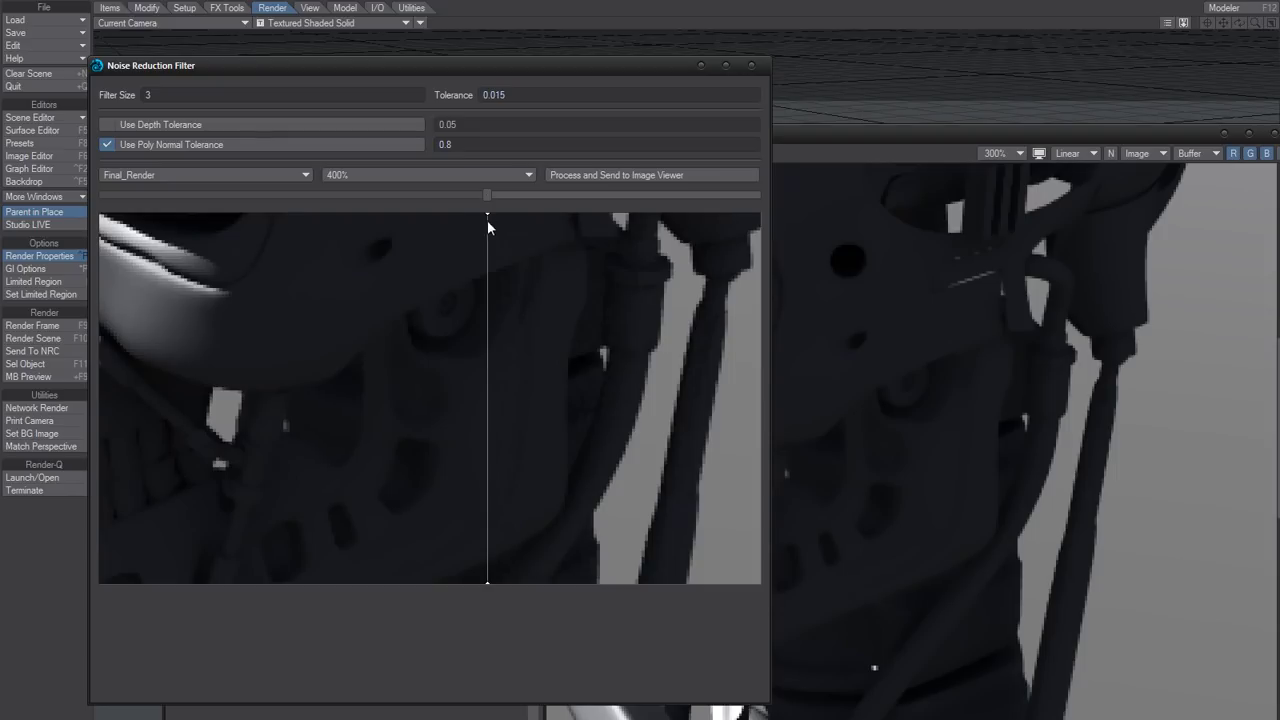
{"action": "left_click_drag", "start_coordinate": [487, 204], "coordinate": [556, 235]}
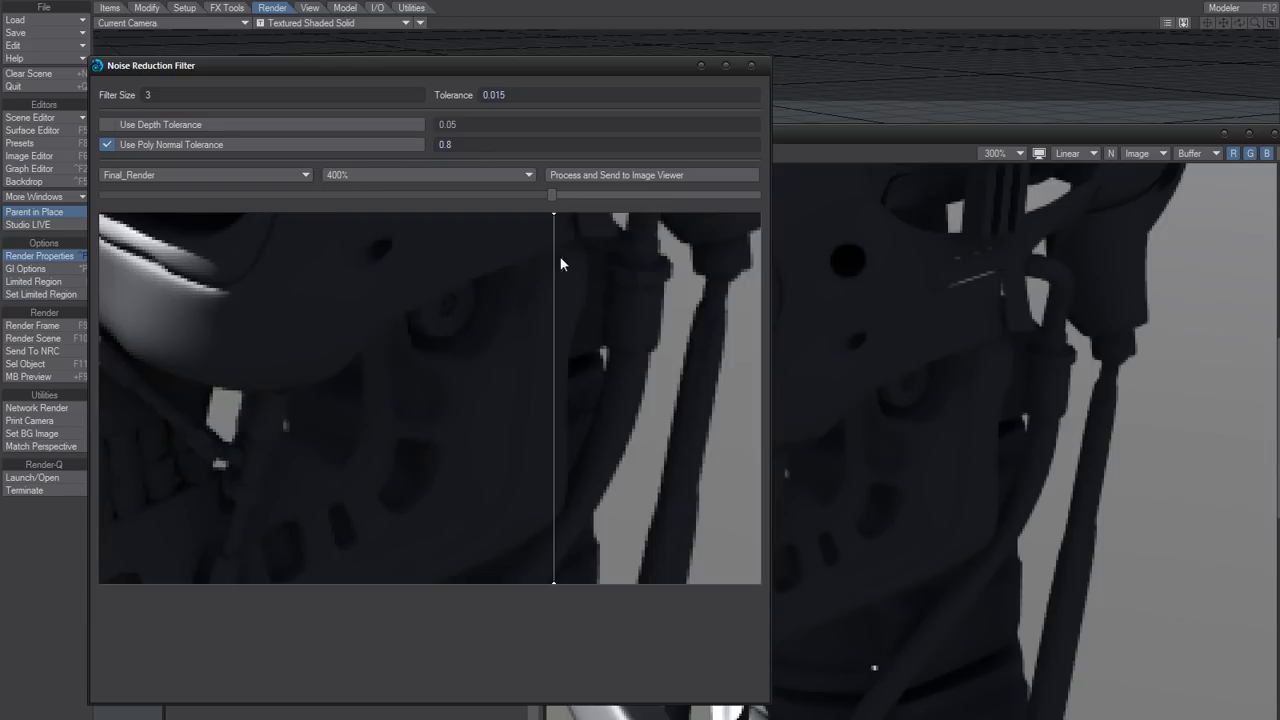
{"action": "left_click_drag", "start_coordinate": [560, 366], "coordinate": [603, 388]}
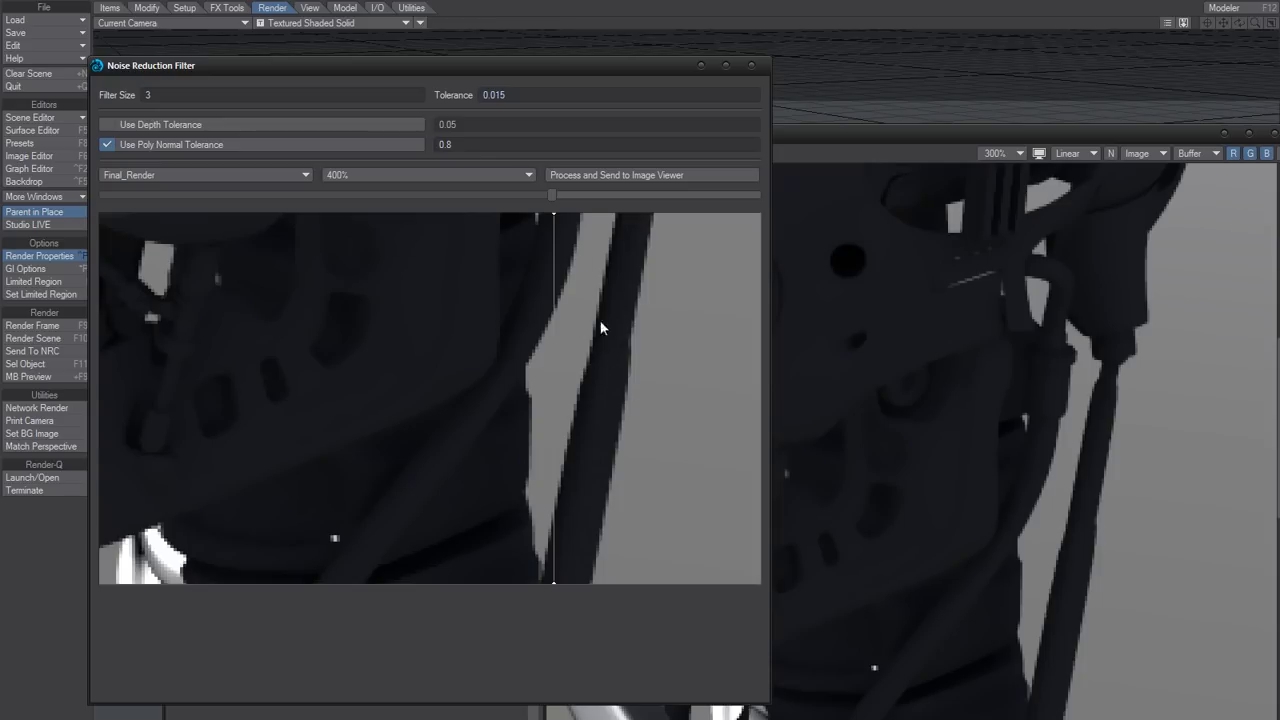
- Process the Final_Render buffer with filter size 3 and tolerance 0.015 and send it to the Image Viewer
{"action": "left_click", "coordinate": [141, 97]}
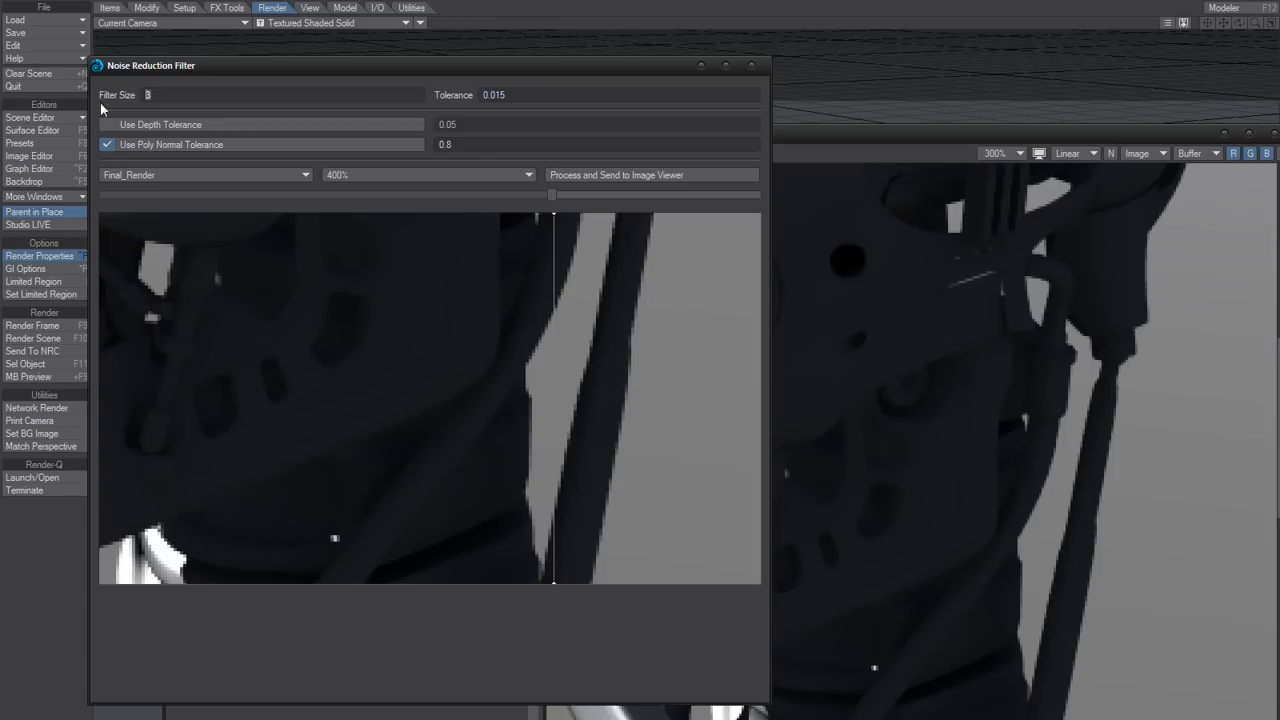
{"action": "left_click", "coordinate": [496, 100]}
{"action": "key", "text": "Return"}
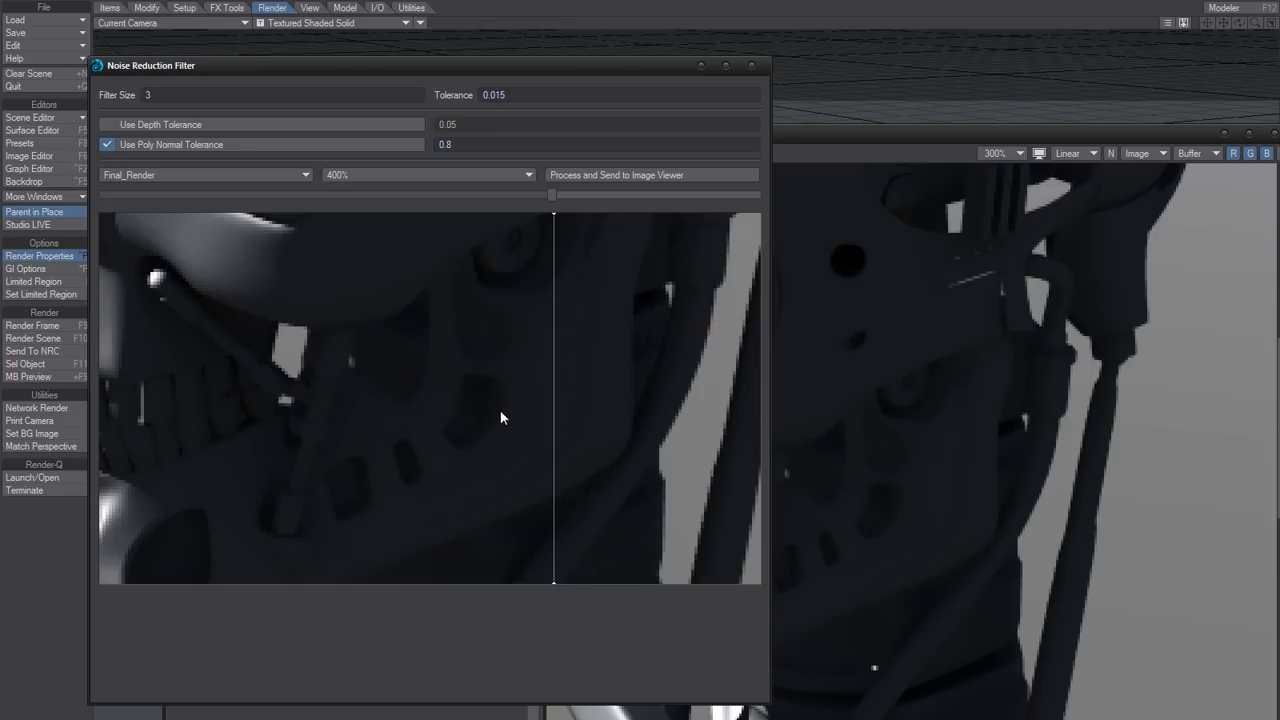
{"action": "left_click_drag", "start_coordinate": [501, 417], "coordinate": [347, 507]}
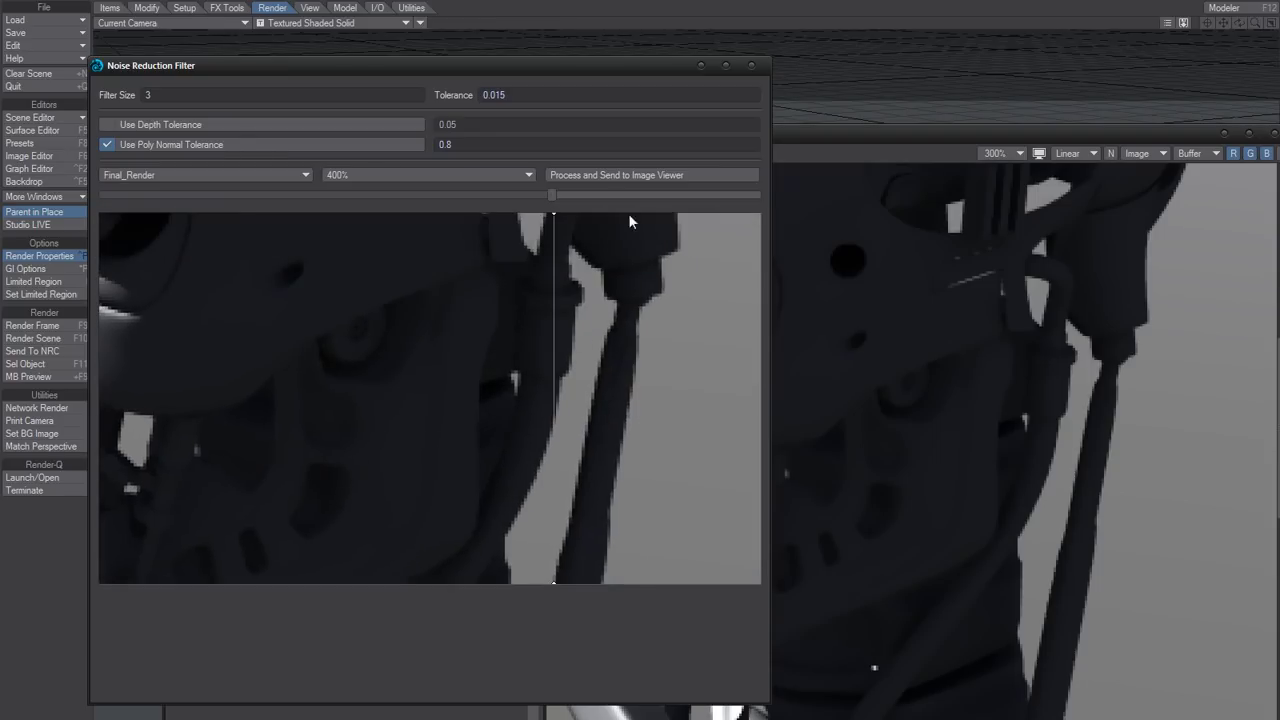
{"action": "left_click", "coordinate": [624, 175]}
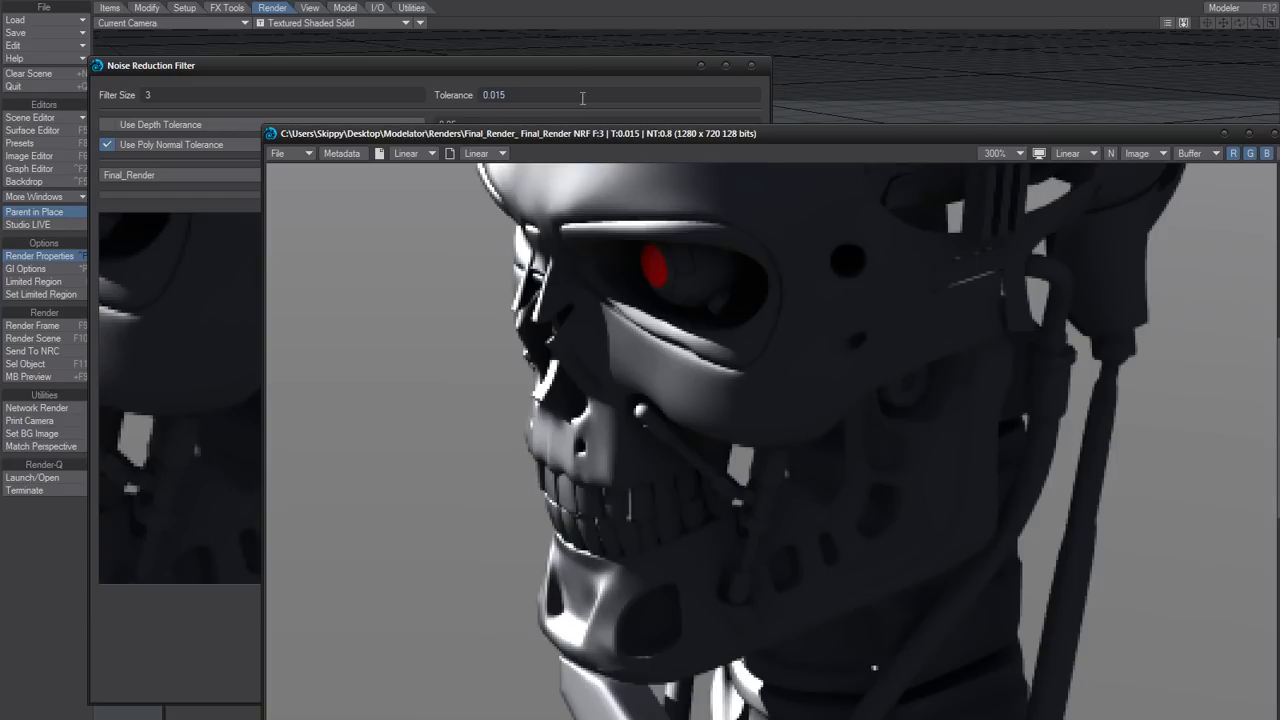
- Return to the noise reduction filter, set the Tolerance to 0.0 and request processing of the buffer
{"action": "left_click", "coordinate": [570, 67]}
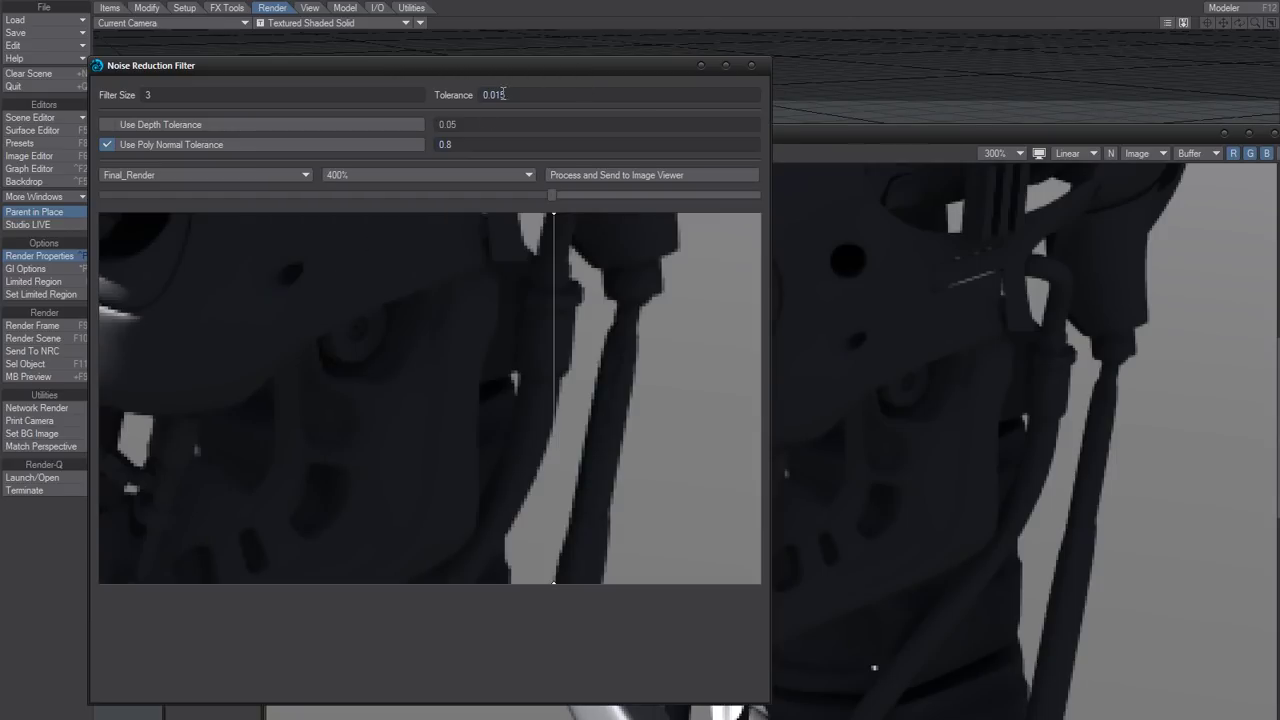
{"action": "left_click_drag", "start_coordinate": [495, 95], "coordinate": [617, 110]}
{"action": "key", "text": "BackSpace"}
{"action": "key", "text": "Return"}
{"action": "left_click", "coordinate": [667, 175]}
- Flip between the images in the Image Viewer and send the Final_Render processed with zero tolerance to it
{"action": "left_click", "coordinate": [876, 133]}
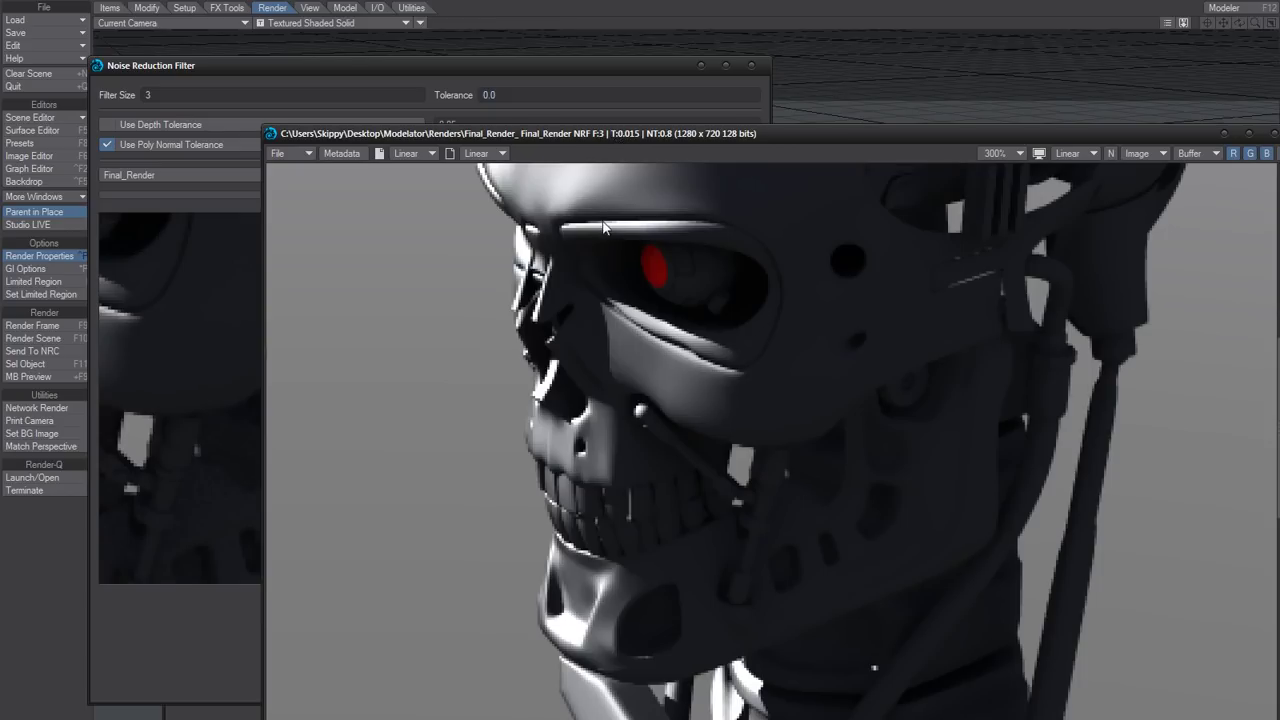
{"action": "key", "text": "Down"}
{"action": "key", "text": "Up"}
{"action": "left_click", "coordinate": [588, 64]}
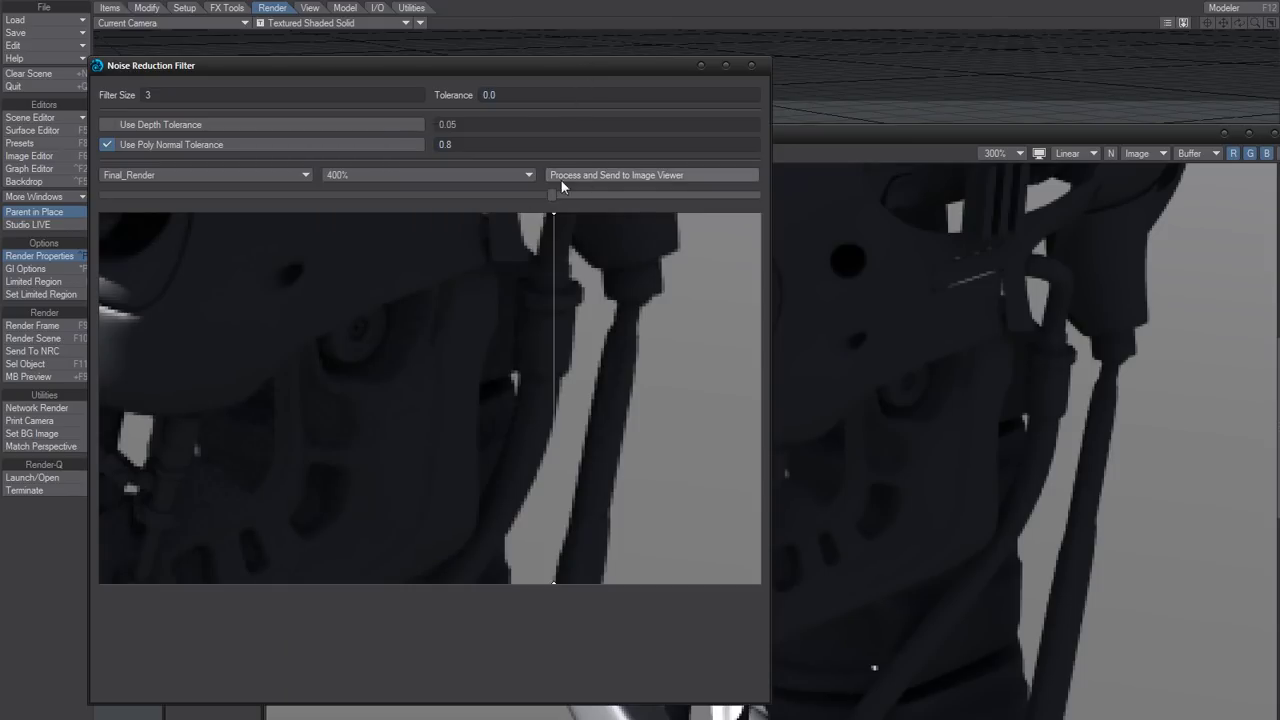
{"action": "left_click", "coordinate": [642, 176]}
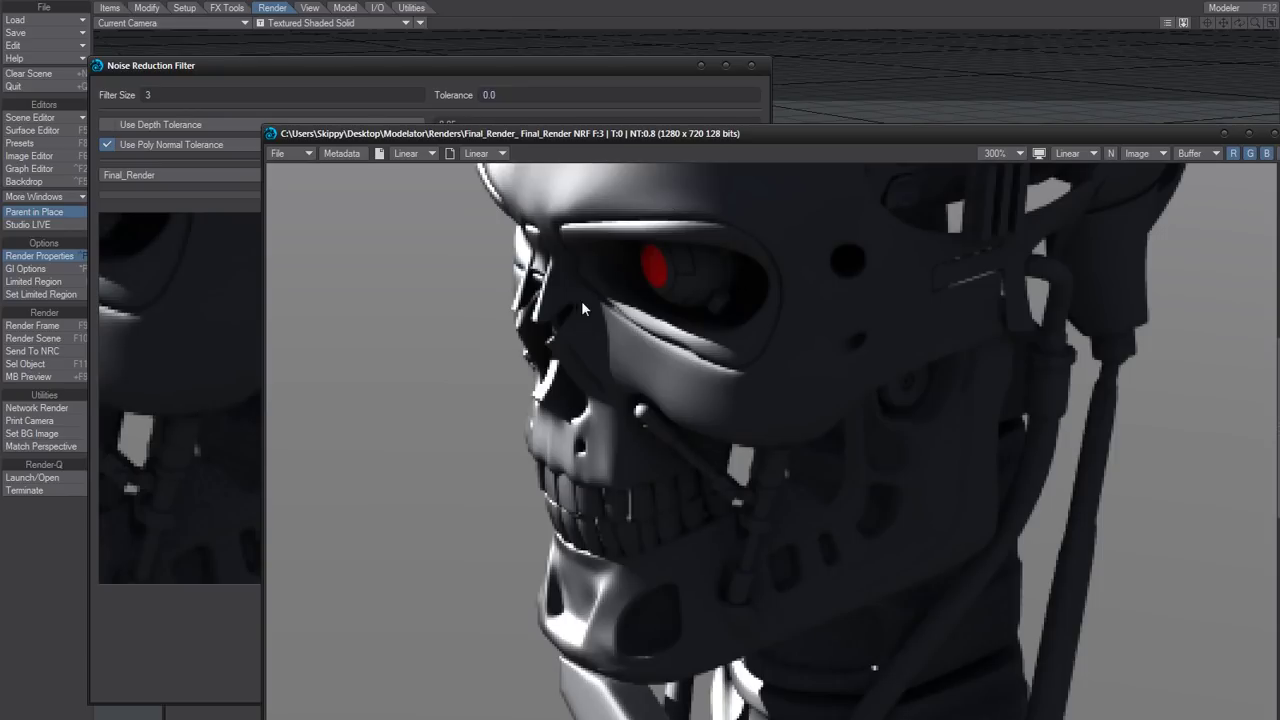
- Maximize the Image Viewer and inspect the skull's eye, jaw and side details at 400% zoom
{"action": "left_click_drag", "start_coordinate": [828, 138], "coordinate": [651, 4]}
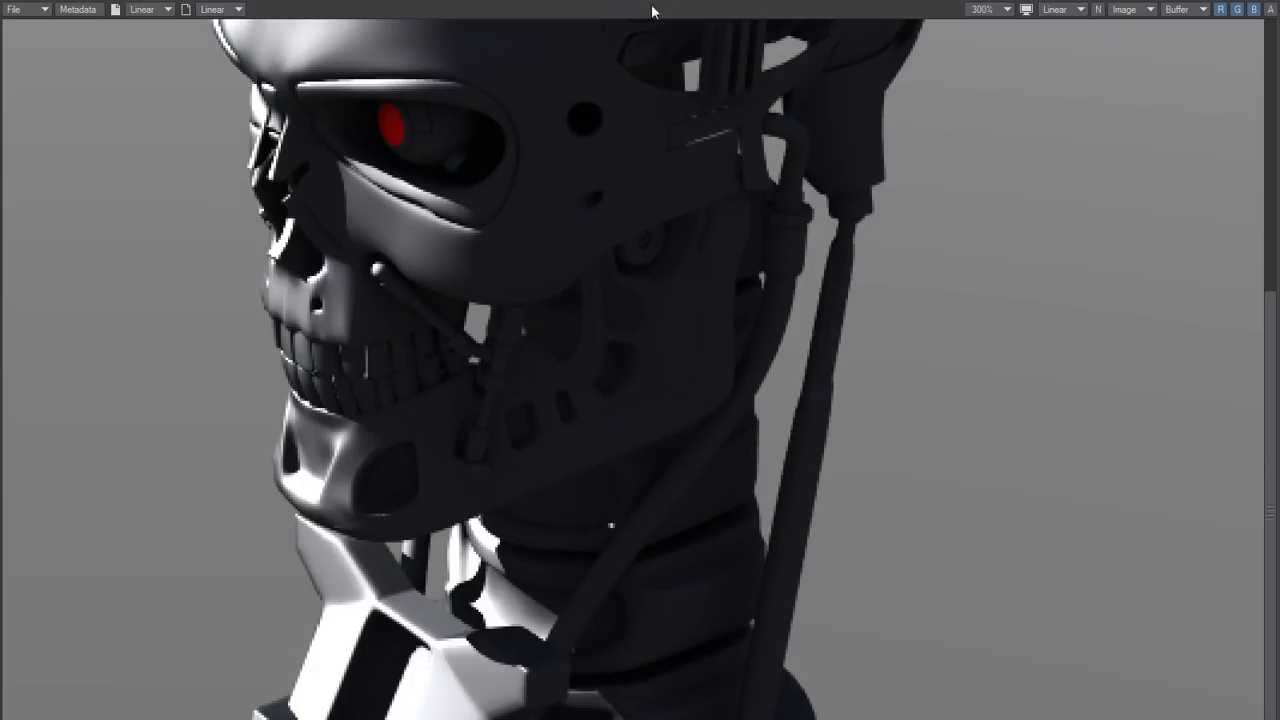
{"action": "left_click", "coordinate": [987, 9]}
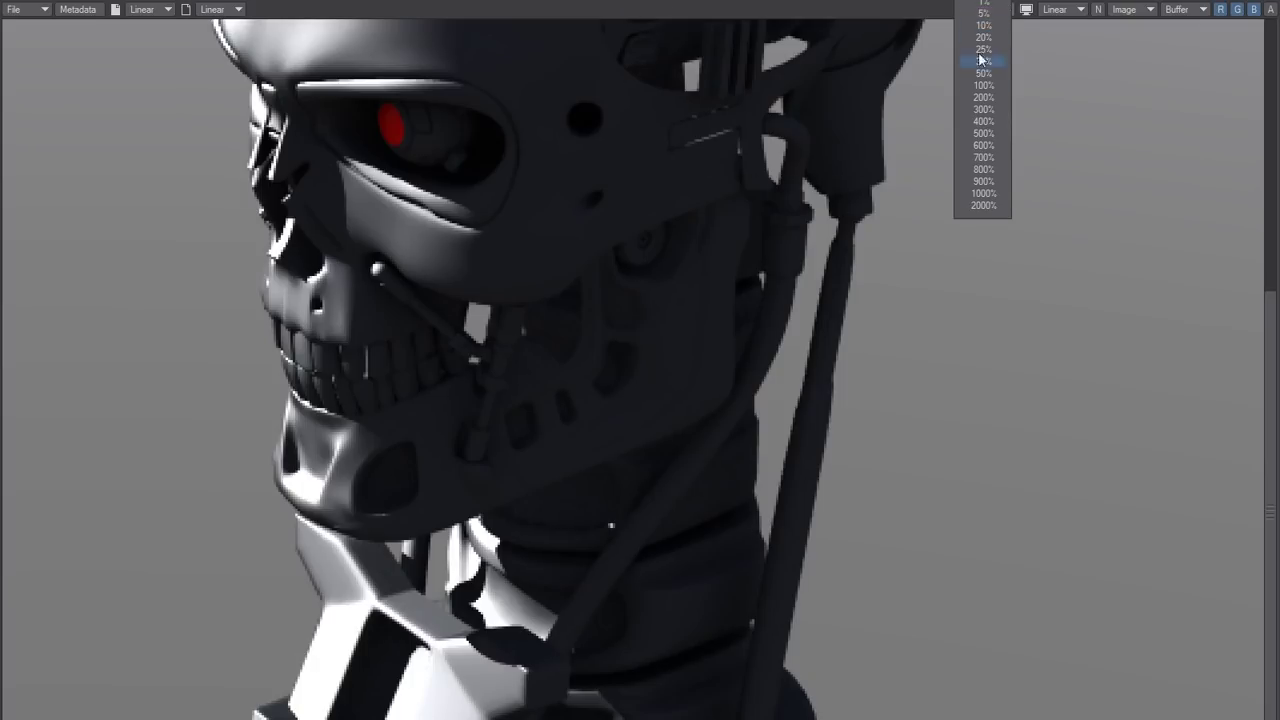
{"action": "left_click", "coordinate": [983, 121]}
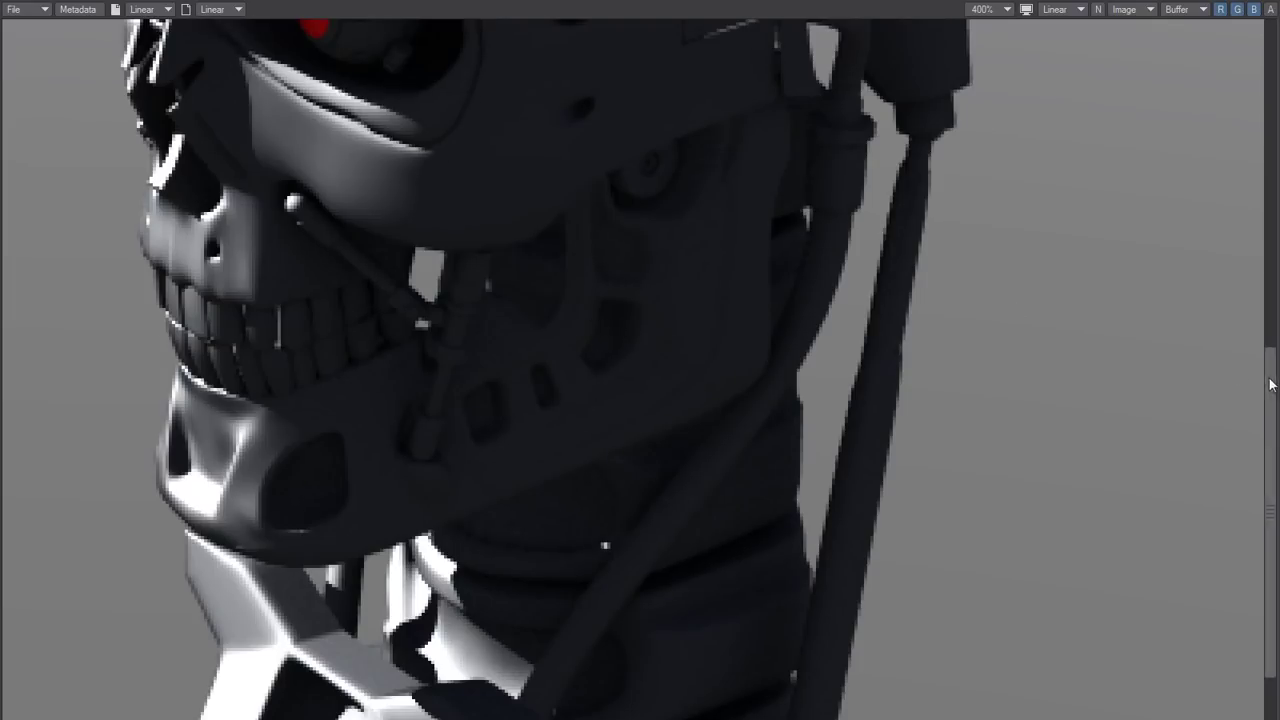
{"action": "left_click_drag", "start_coordinate": [1268, 386], "coordinate": [1270, 337]}
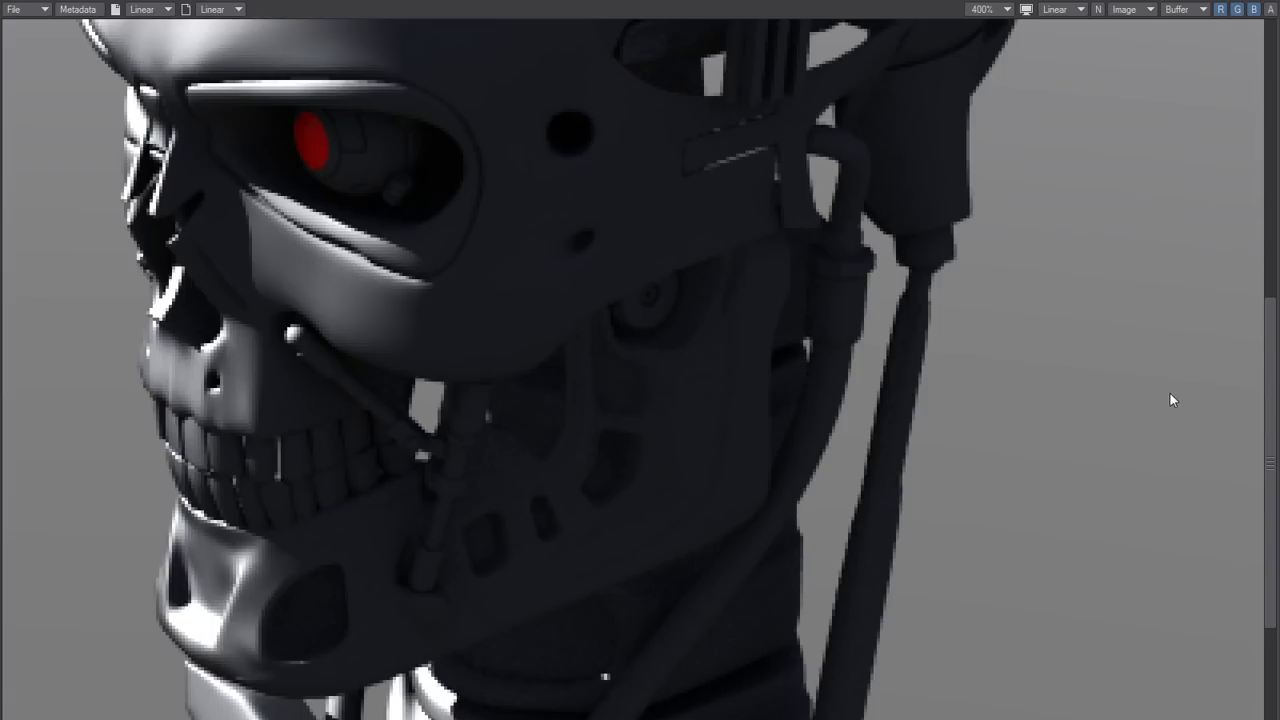